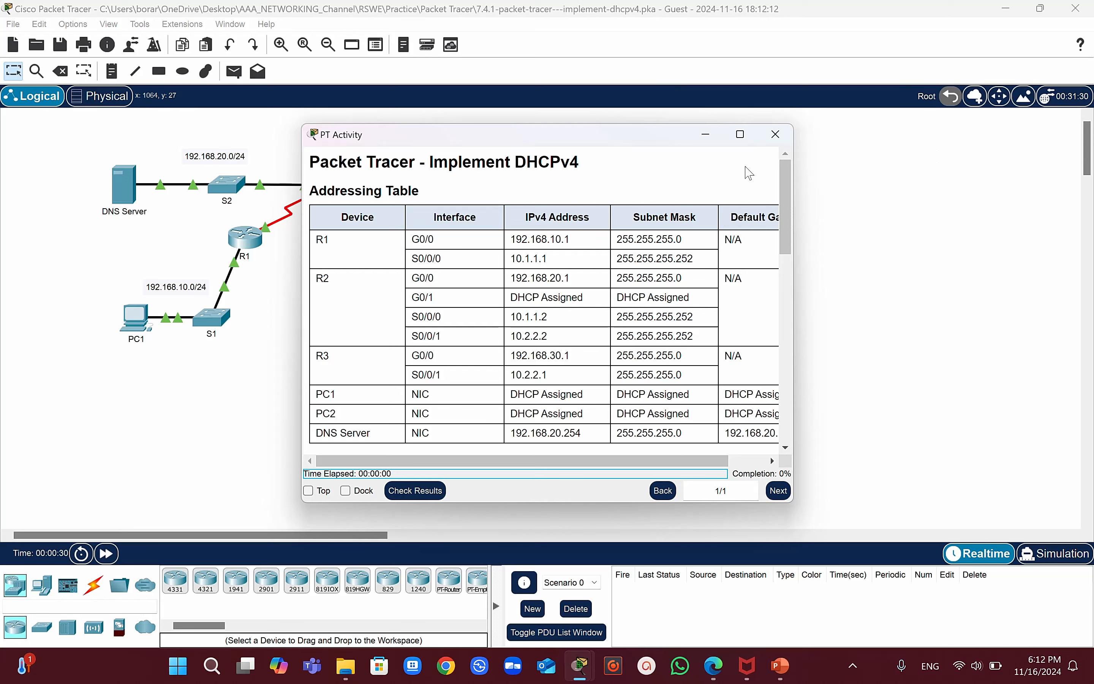
# Enlarge the activity instructions window and read the addressing table, objectives, scenario and Part 1 Step 1 on excluded IPv4 addresses.
pyautogui.moveTo(743, 140)
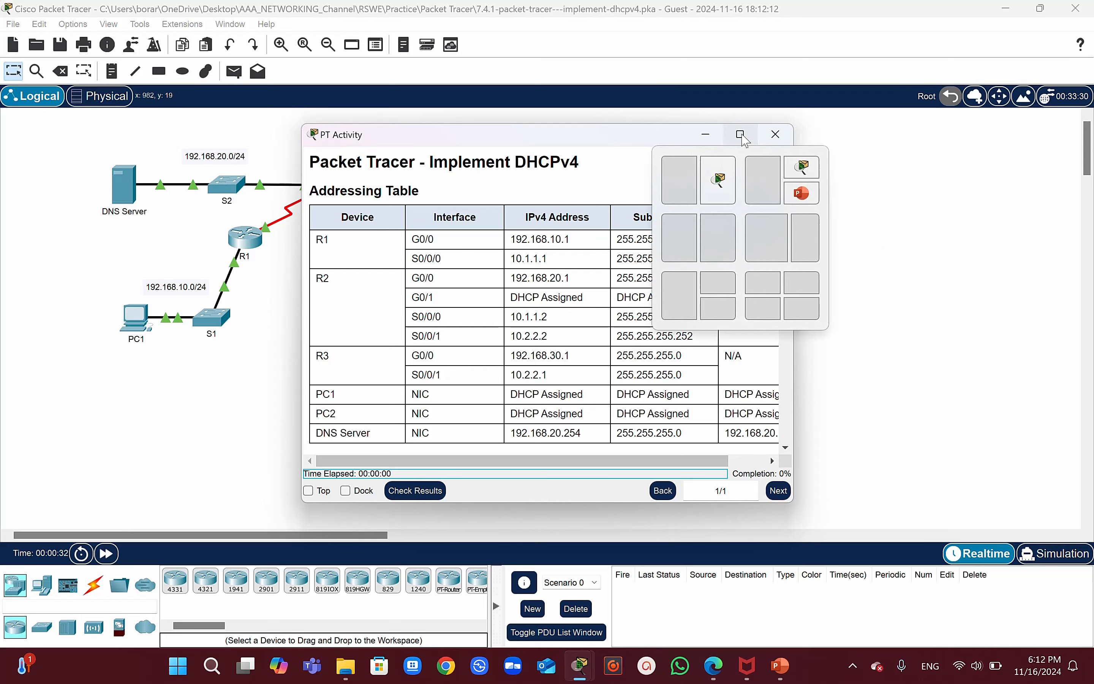
pyautogui.moveTo(794, 198); pyautogui.dragTo(946, 248)
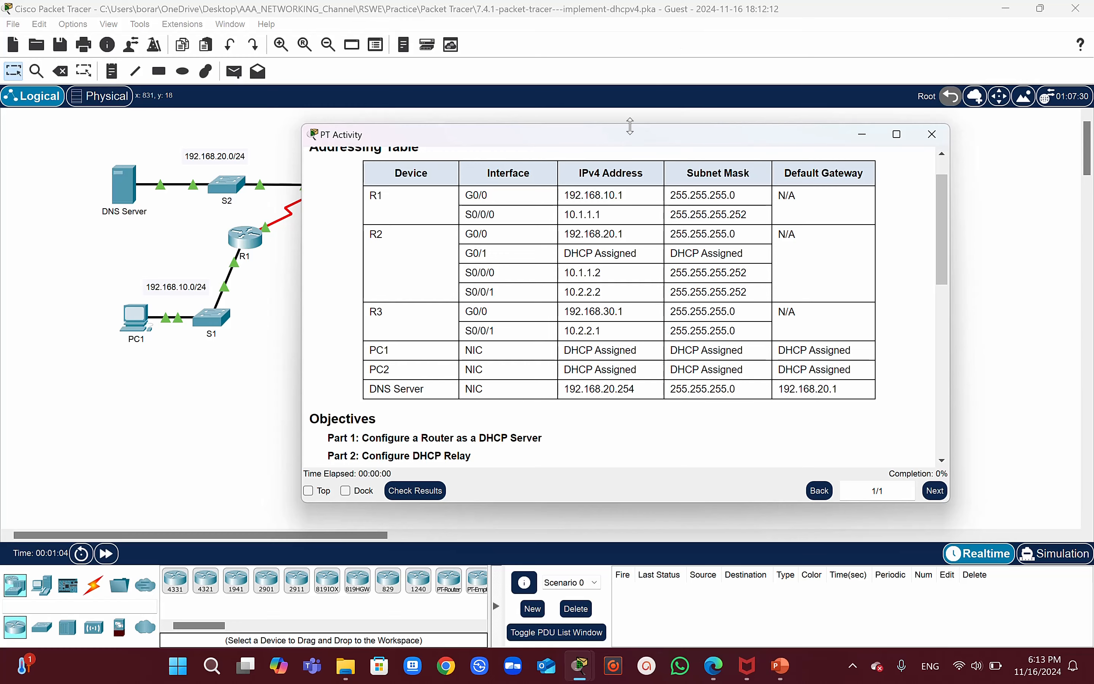
pyautogui.moveTo(634, 138); pyautogui.dragTo(614, 108)
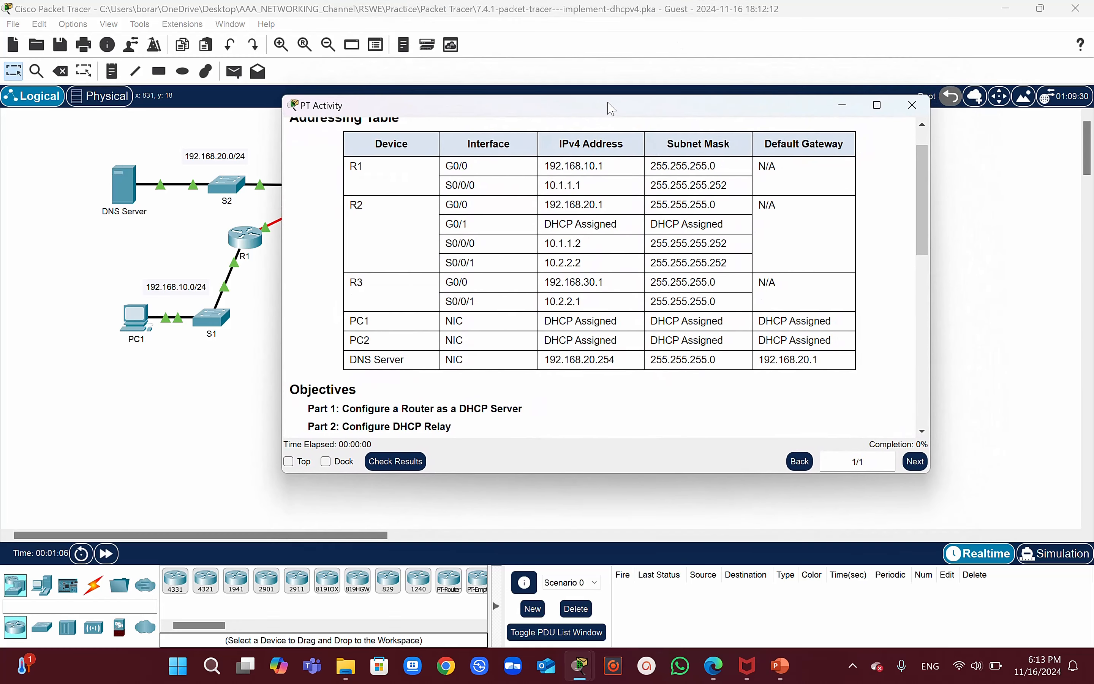
pyautogui.moveTo(621, 473); pyautogui.dragTo(622, 543)
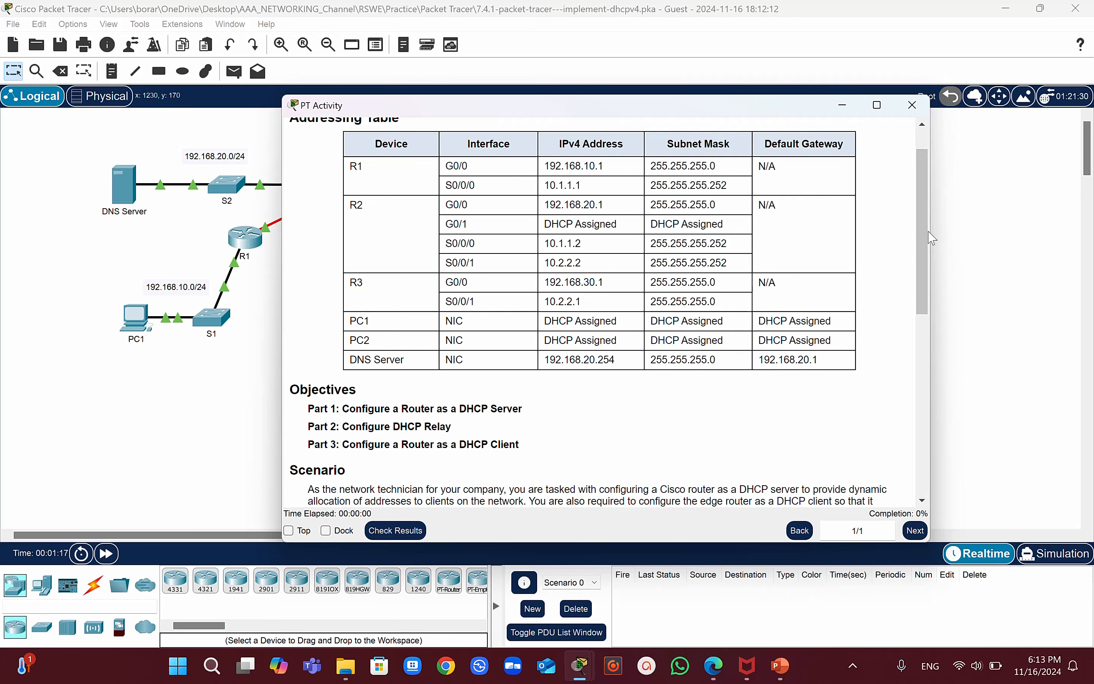
pyautogui.moveTo(927, 238); pyautogui.dragTo(923, 290)
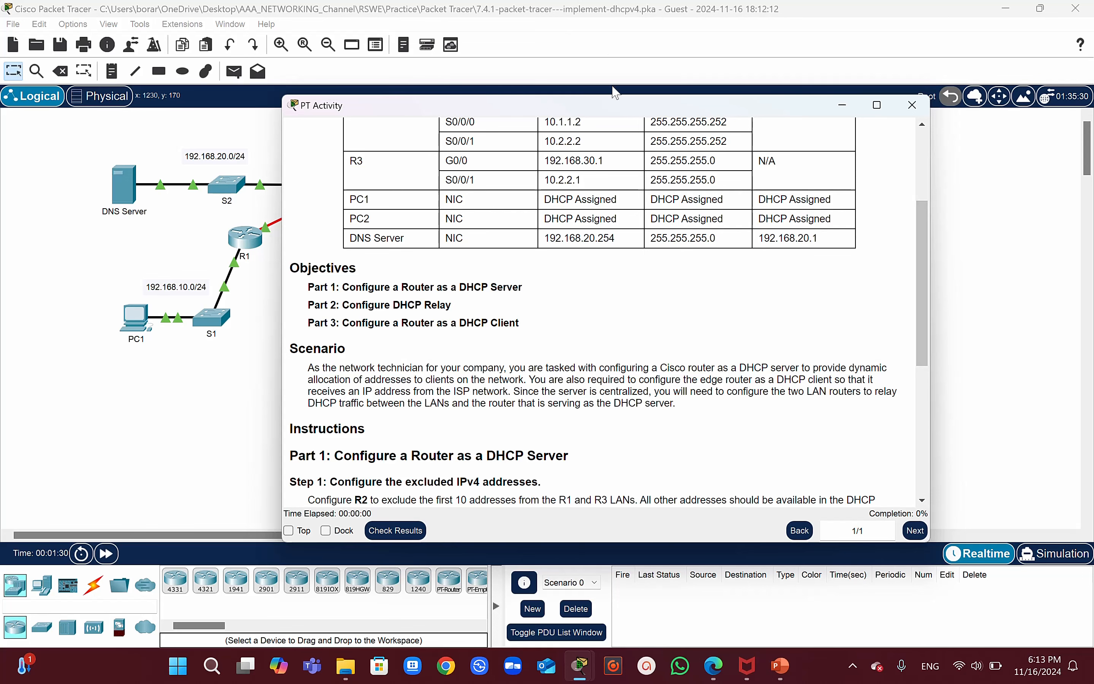
pyautogui.moveTo(606, 106)
pyautogui.mouseDown()
pyautogui.moveTo(826, 105)
pyautogui.moveTo(630, 103)
pyautogui.moveTo(609, 85)
pyautogui.mouseUp()
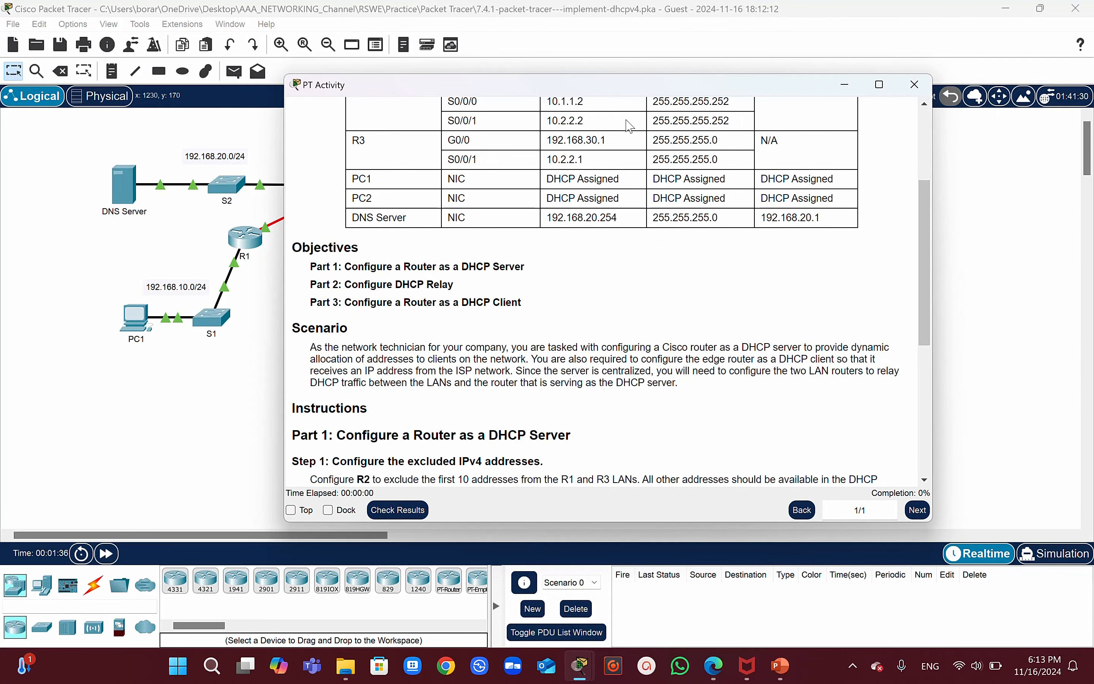
pyautogui.moveTo(635, 85); pyautogui.dragTo(673, 104)
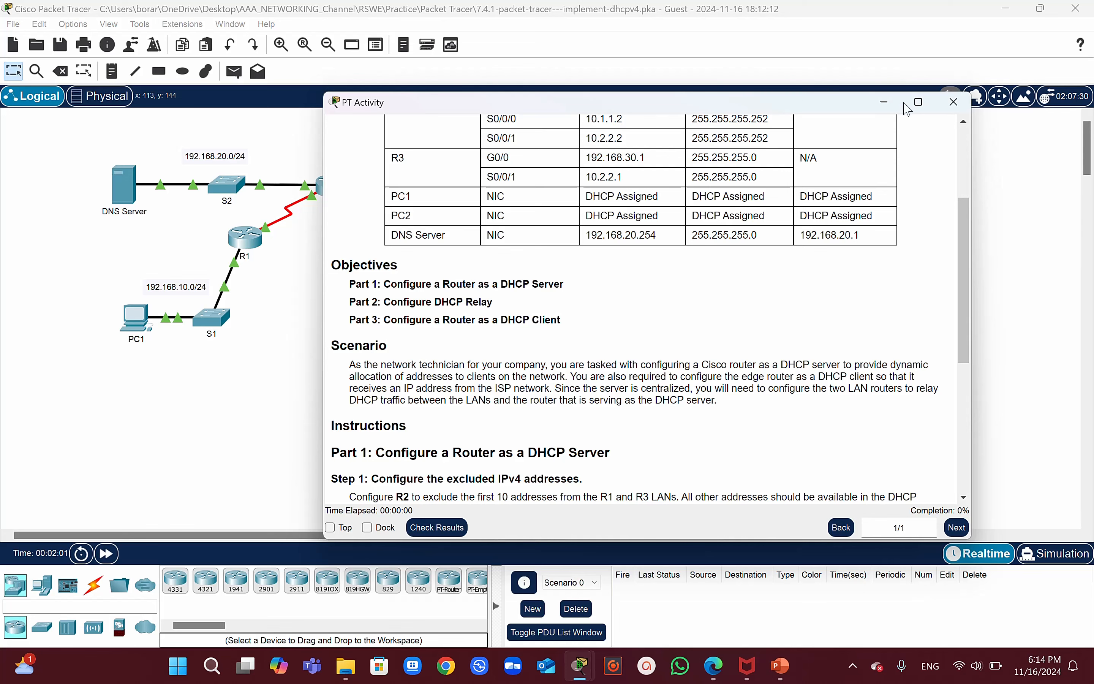
pyautogui.moveTo(961, 232); pyautogui.dragTo(961, 243)
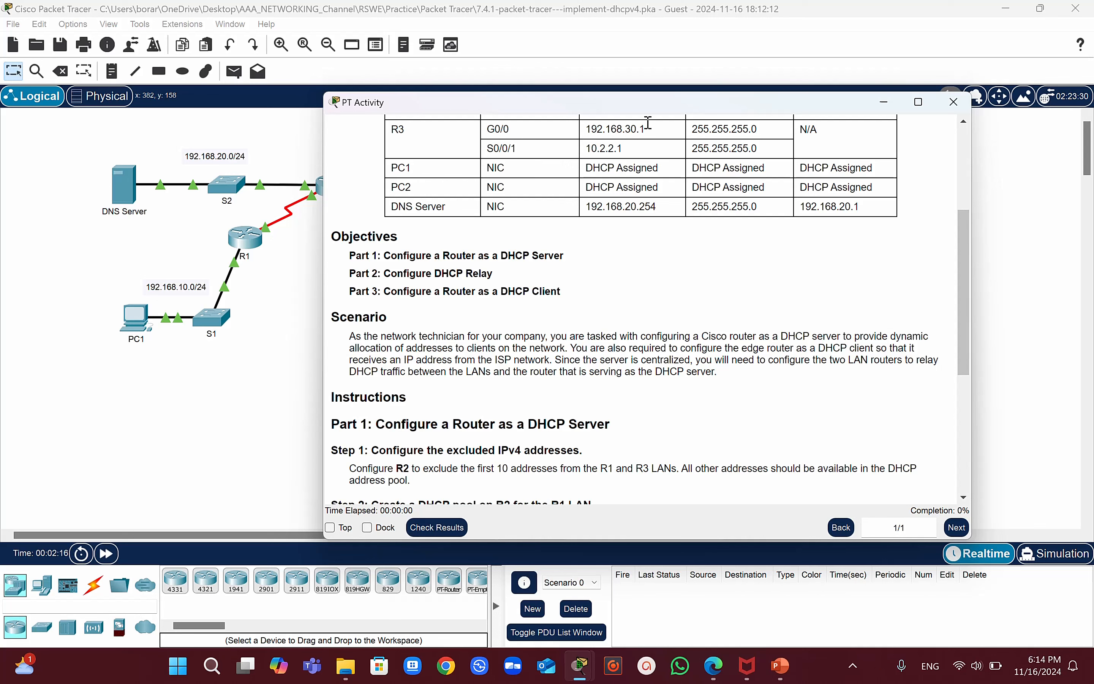
pyautogui.click(883, 102)
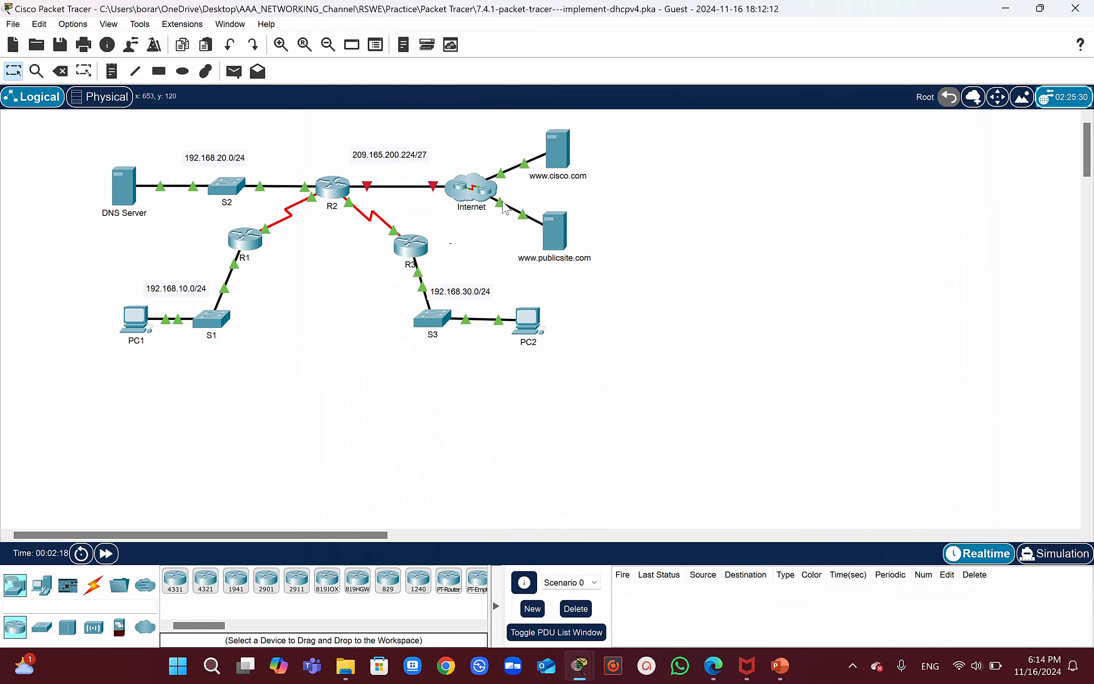
# Open router R2's command line and enter global configuration mode with enable and config t.
pyautogui.click(333, 187)
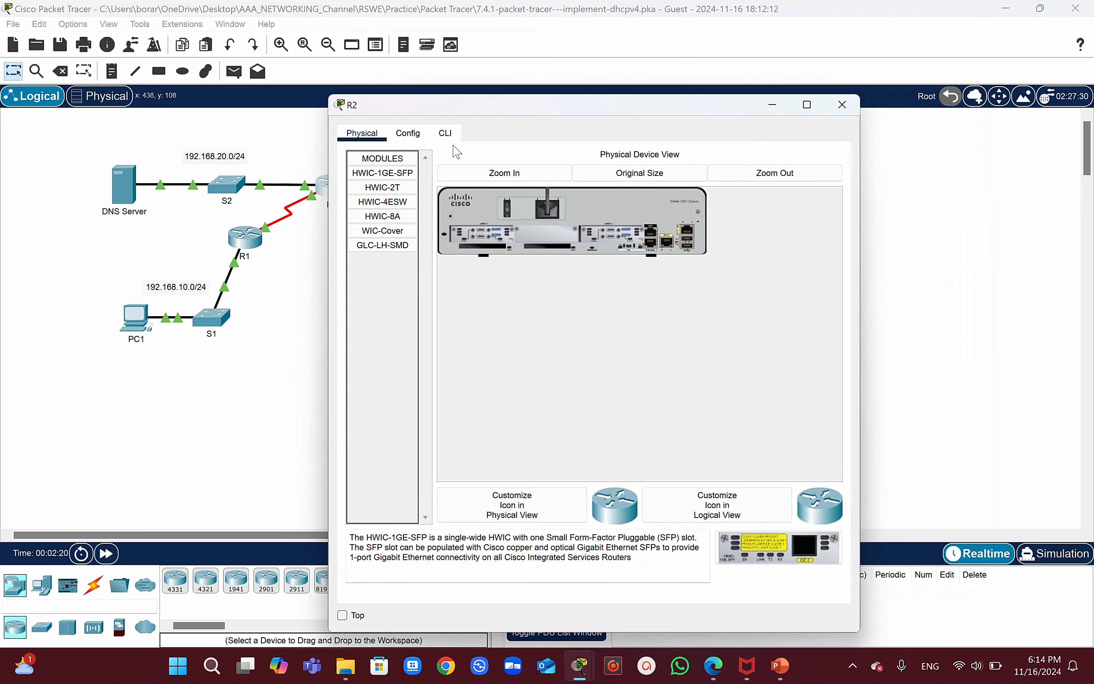
pyautogui.click(445, 133)
pyautogui.press('Return')
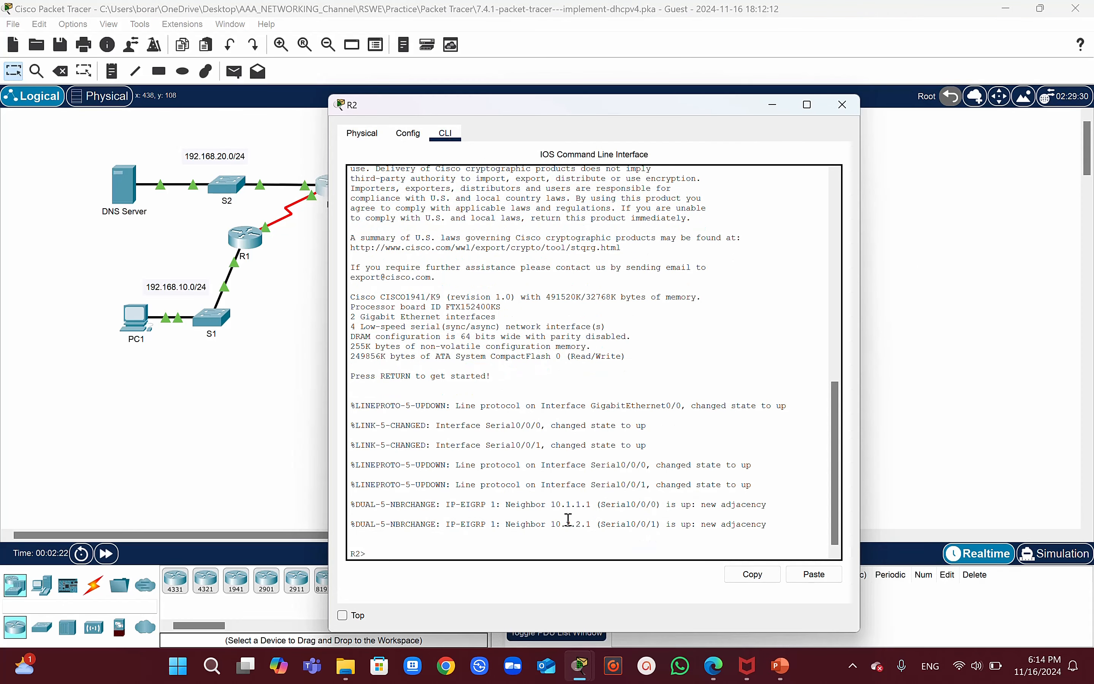
pyautogui.write('enable')
pyautogui.press('Return')
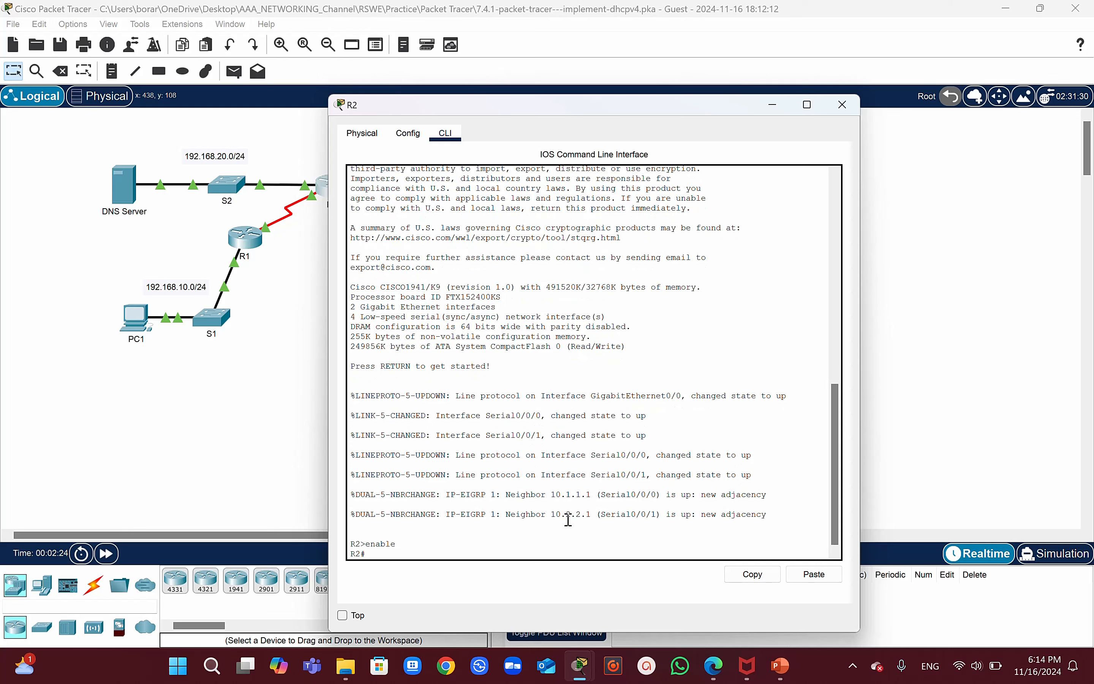
pyautogui.write('confog')
pyautogui.press('BackSpace')
pyautogui.write('ig t')
pyautogui.press('Return')
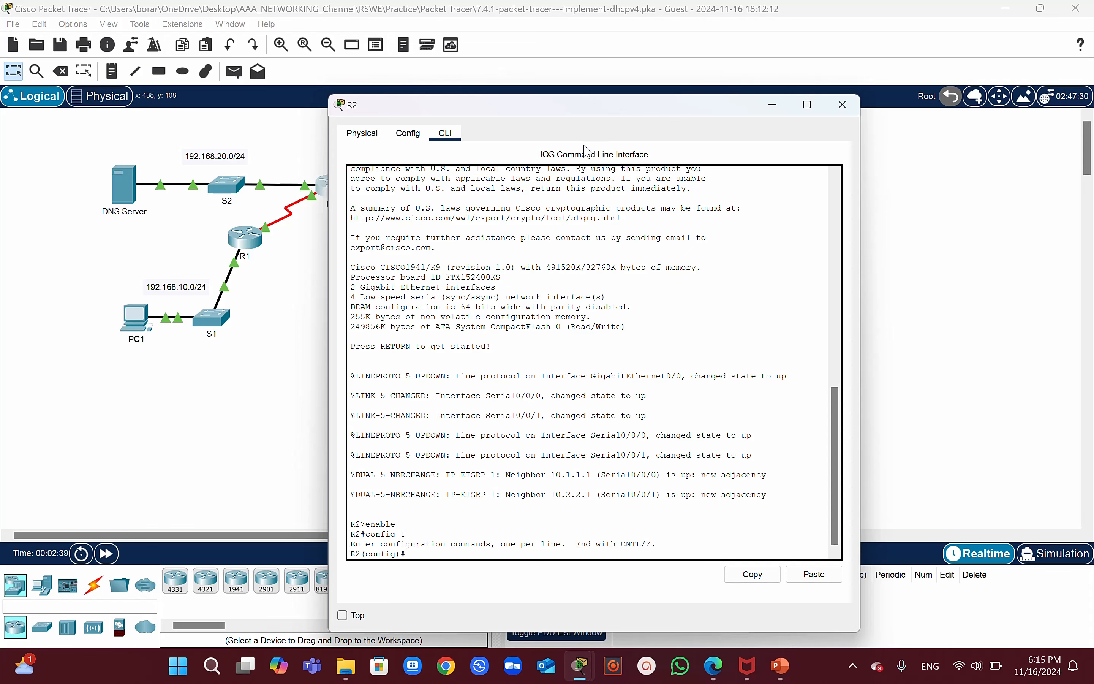
# Exclude the addresses 192.168.10.1 to 192.168.10.10 from DHCP on R2, keeping the topology in view beside the command line.
pyautogui.moveTo(570, 109); pyautogui.dragTo(729, 120)
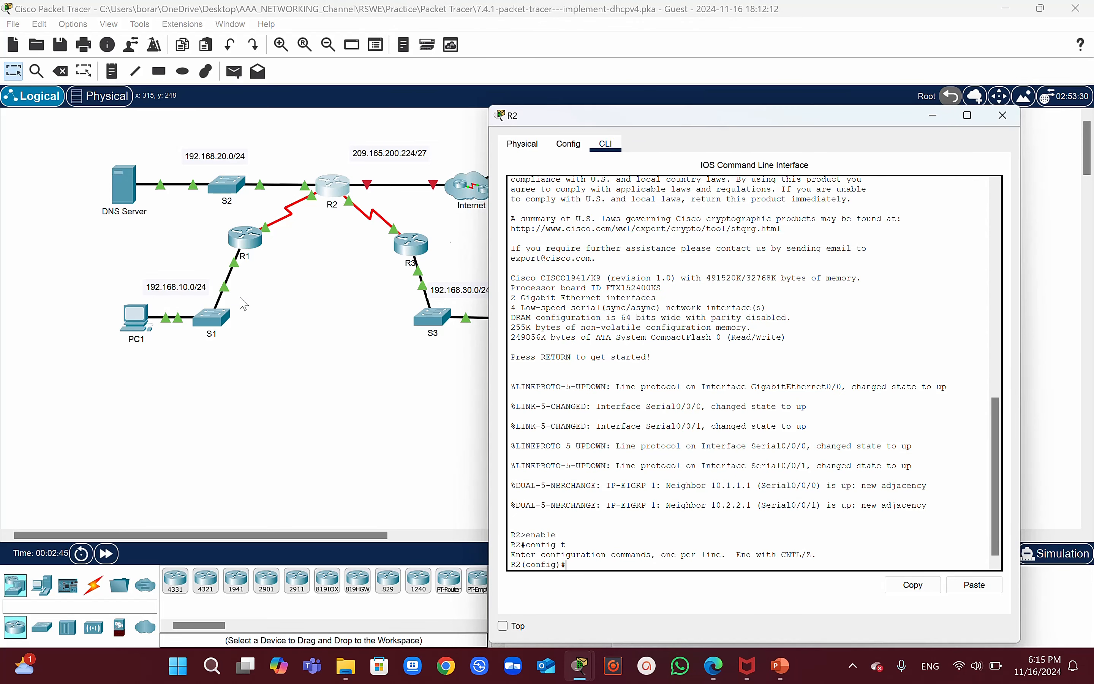
pyautogui.write('ip dhcp ex')
pyautogui.press('Tab')
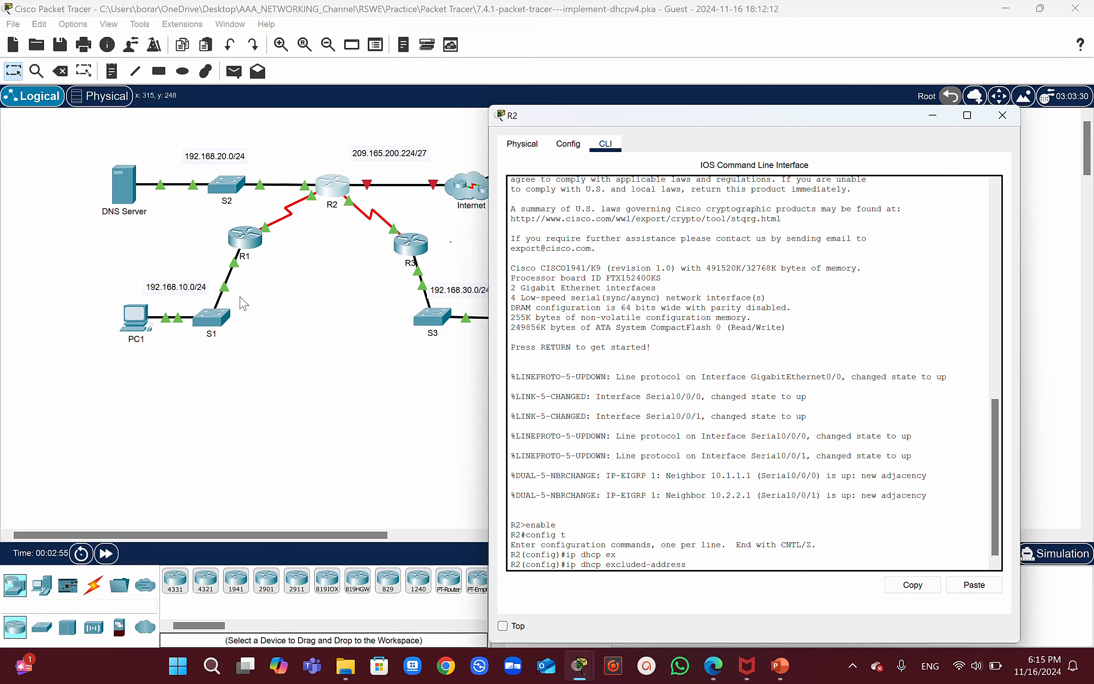
pyautogui.write('16')
pyautogui.write('92.')
pyautogui.write('8.1.1')
pyautogui.write('.1')
pyautogui.write(' 192.168.10.1')
pyautogui.write('0')
pyautogui.press('Return')
# Exclude the addresses 192.168.30.1 to 192.168.30.10 from DHCP on R2 by reusing the previous excluded-address command.
pyautogui.press('Up')
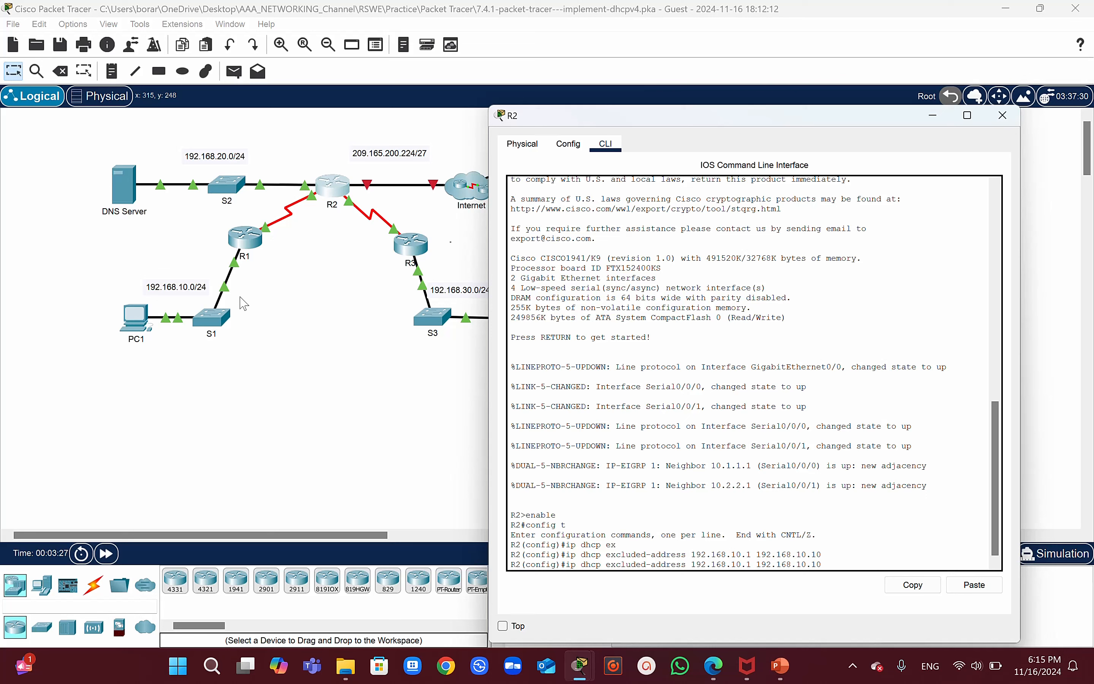
pyautogui.press('BackSpace')
pyautogui.press('BackSpace')
pyautogui.press('BackSpace')
pyautogui.press('BackSpace')
pyautogui.press('BackSpace')
pyautogui.press('BackSpace')
pyautogui.press('BackSpace')
pyautogui.press('BackSpace')
pyautogui.press('BackSpace')
pyautogui.press('BackSpace')
pyautogui.press('BackSpace')
pyautogui.press('BackSpace')
pyautogui.press('BackSpace')
pyautogui.press('BackSpace')
pyautogui.press('BackSpace')
pyautogui.write('30.1 192.168.')
pyautogui.write('0')
pyautogui.press('Return')
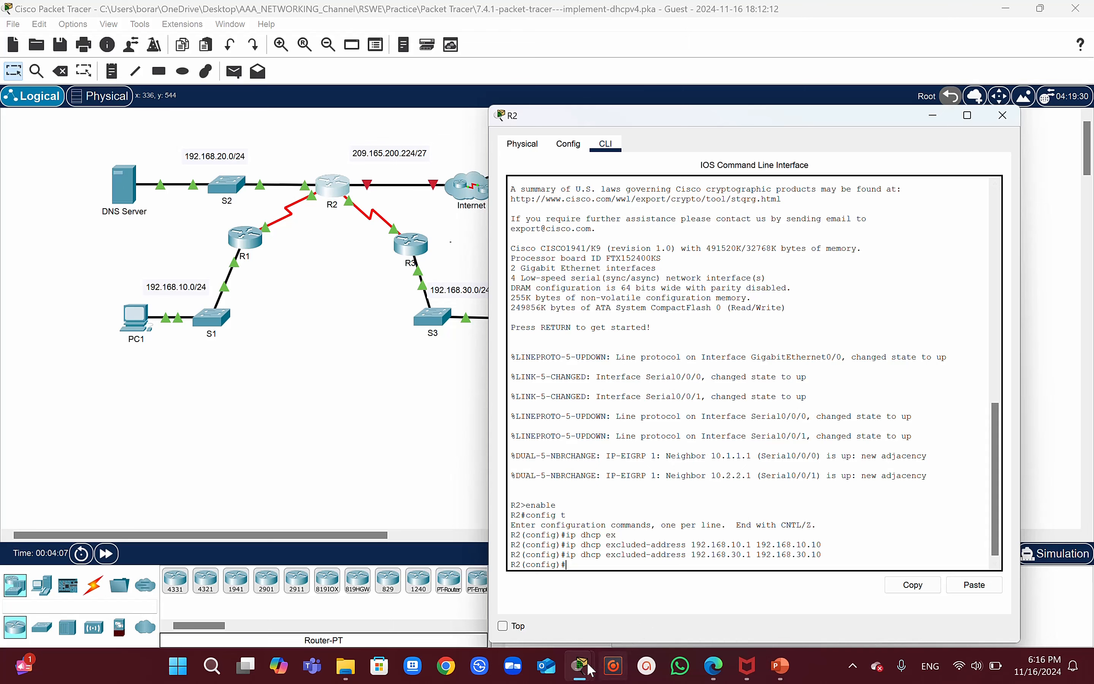
# Check the required pool name in the activity instructions and create the DHCP pool R1-LAN on R2.
pyautogui.moveTo(580, 665)
pyautogui.click(626, 589)
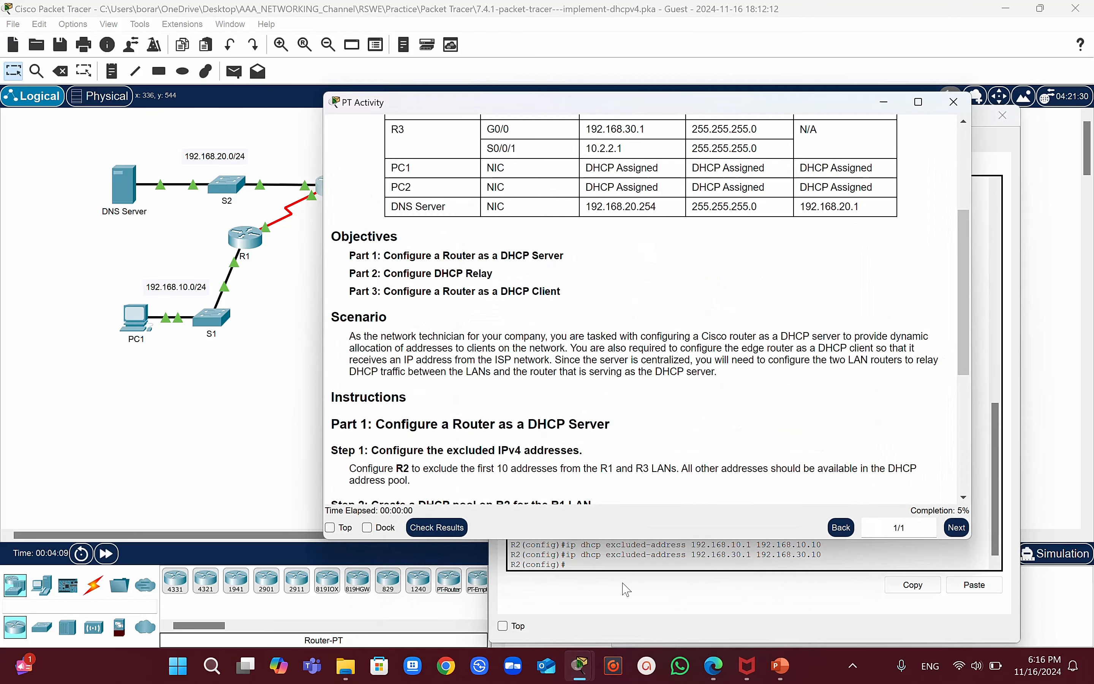
pyautogui.moveTo(967, 262); pyautogui.dragTo(960, 353)
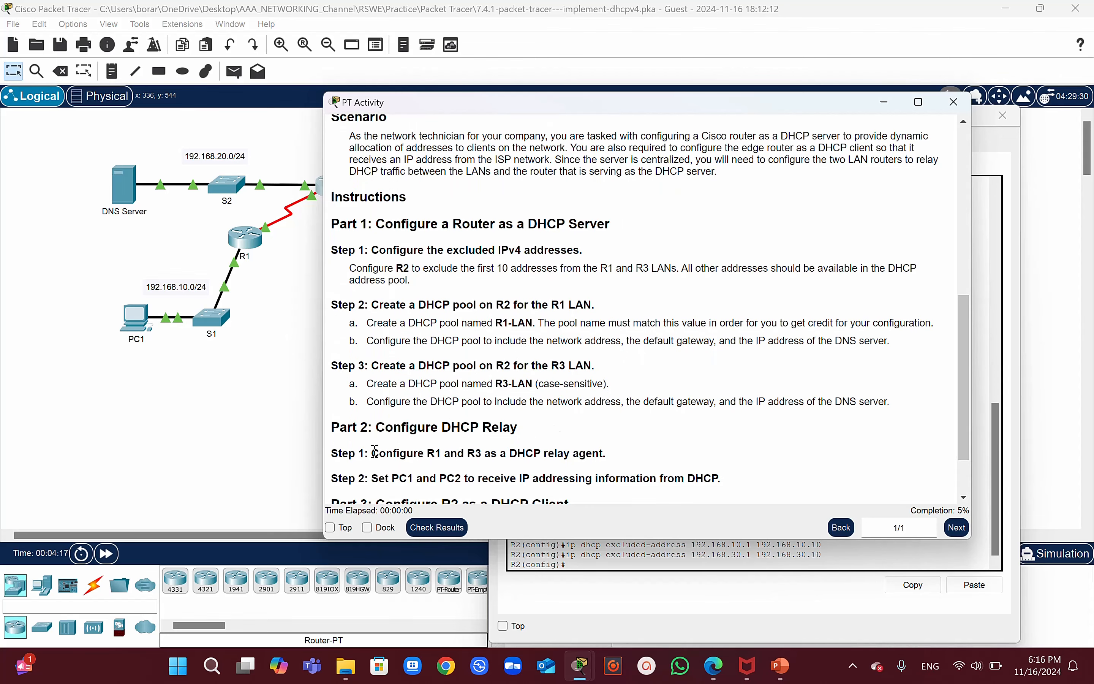
pyautogui.click(288, 436)
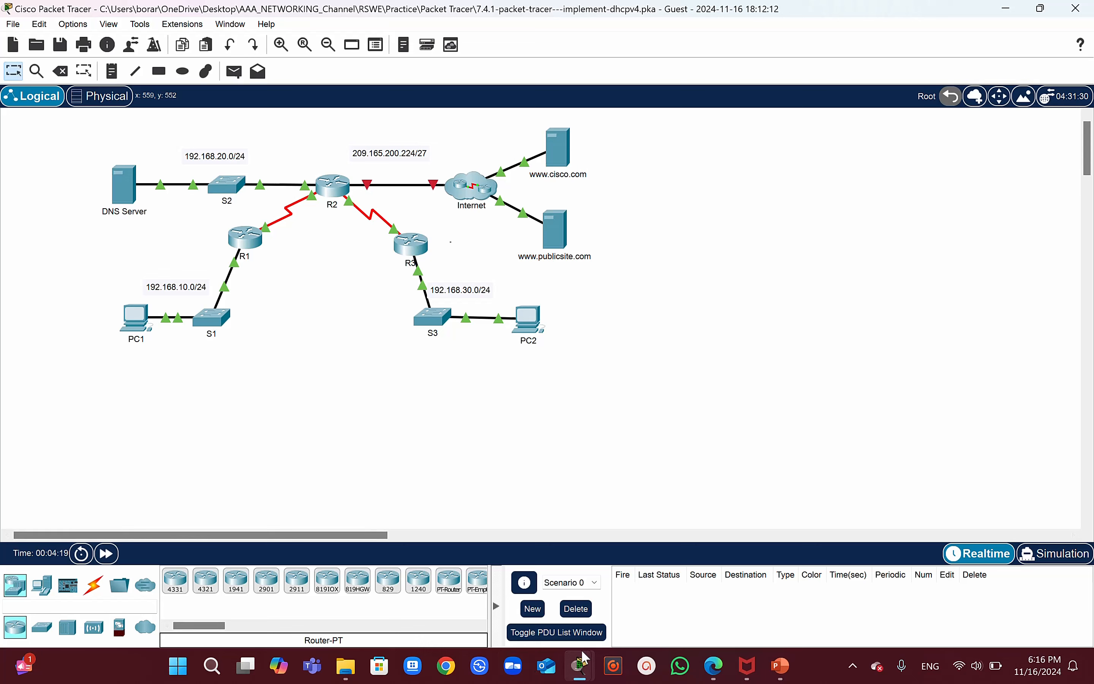
pyautogui.moveTo(582, 658)
pyautogui.click(708, 561)
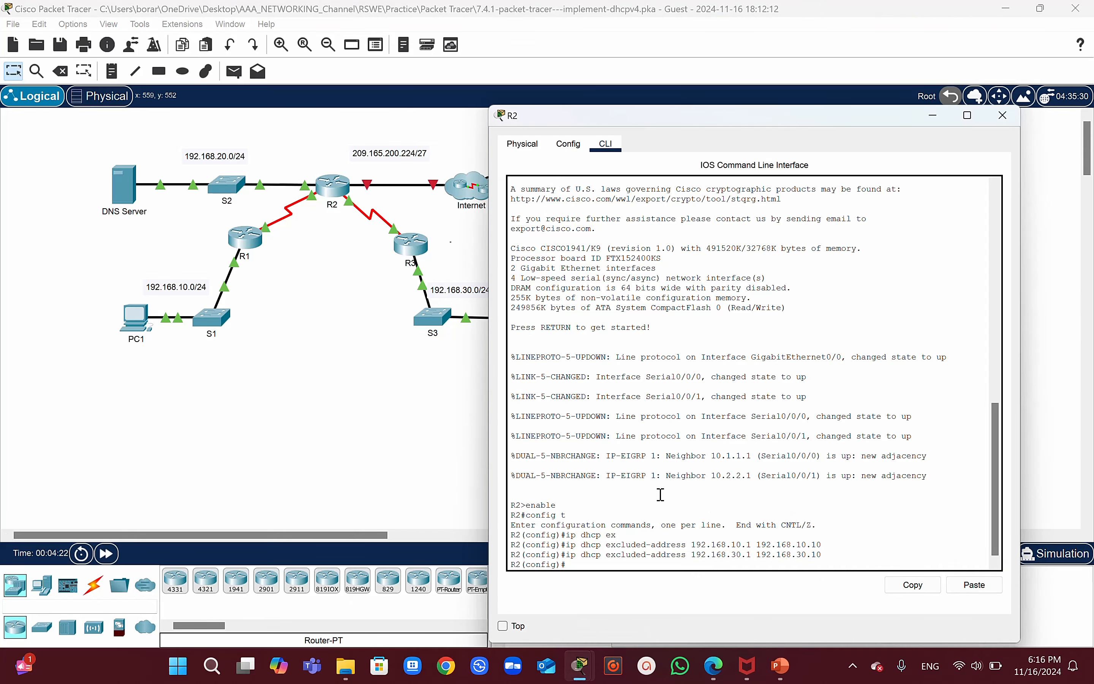
pyautogui.write('ip dhcp pool R1-LAN')
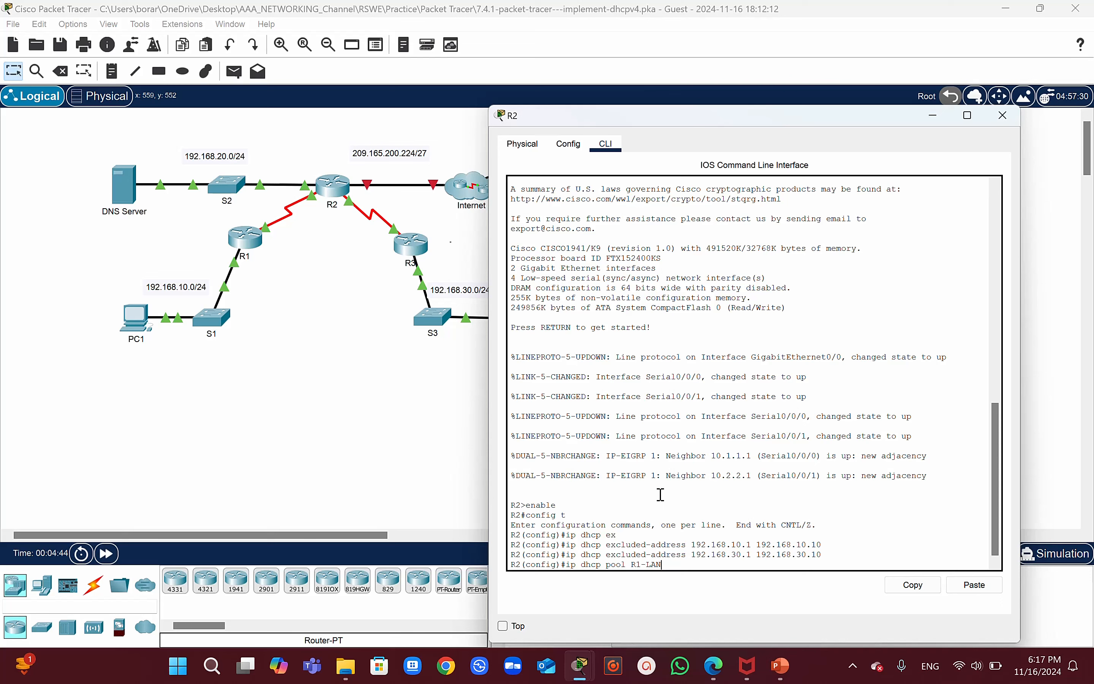
pyautogui.press('Return')
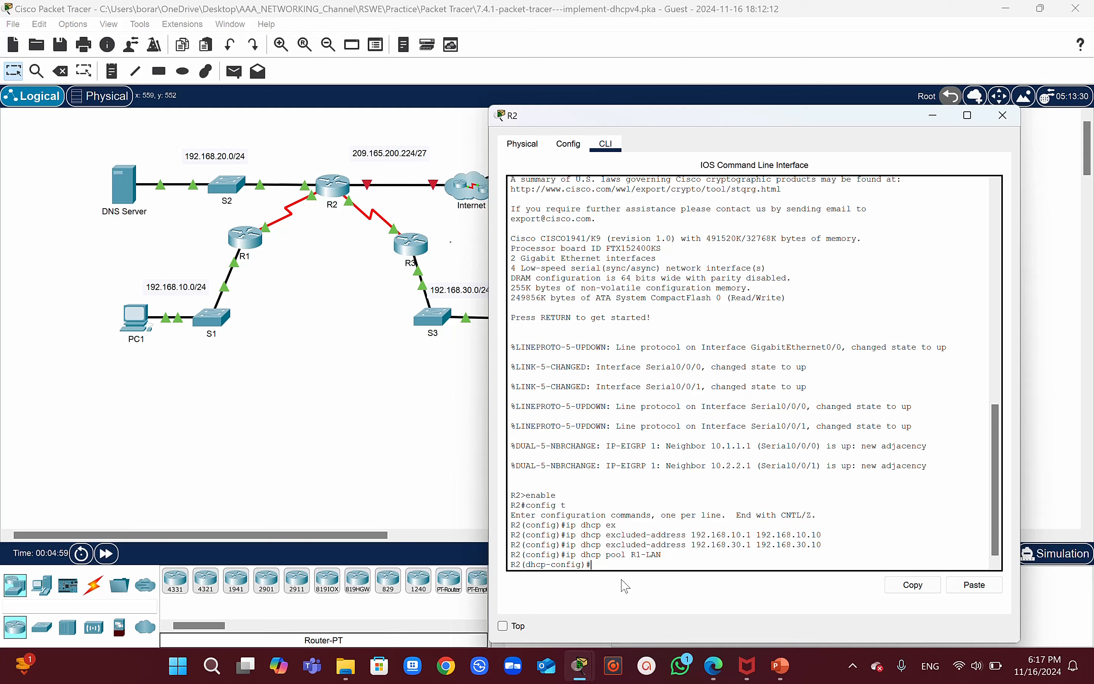
# Set the R1-LAN pool's network to 192.168.10.0 with mask 255.255.255.0.
pyautogui.write('et')
pyautogui.press('Tab')
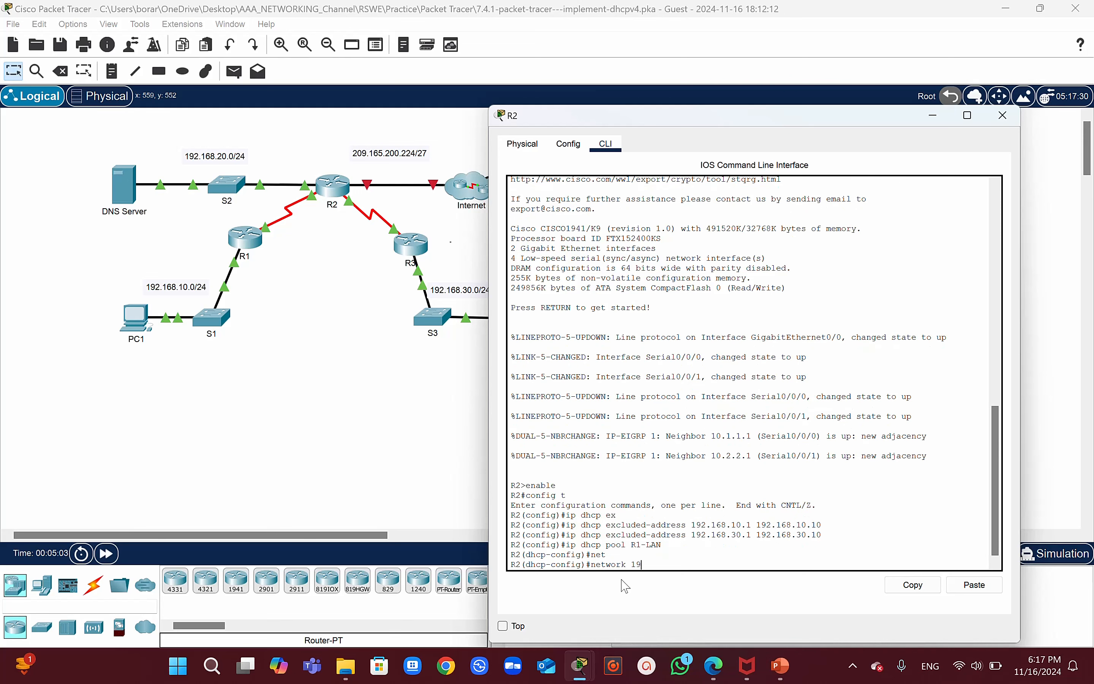
pyautogui.write('192.168.10.0 255.255.255')
pyautogui.write('.0')
pyautogui.press('Return')
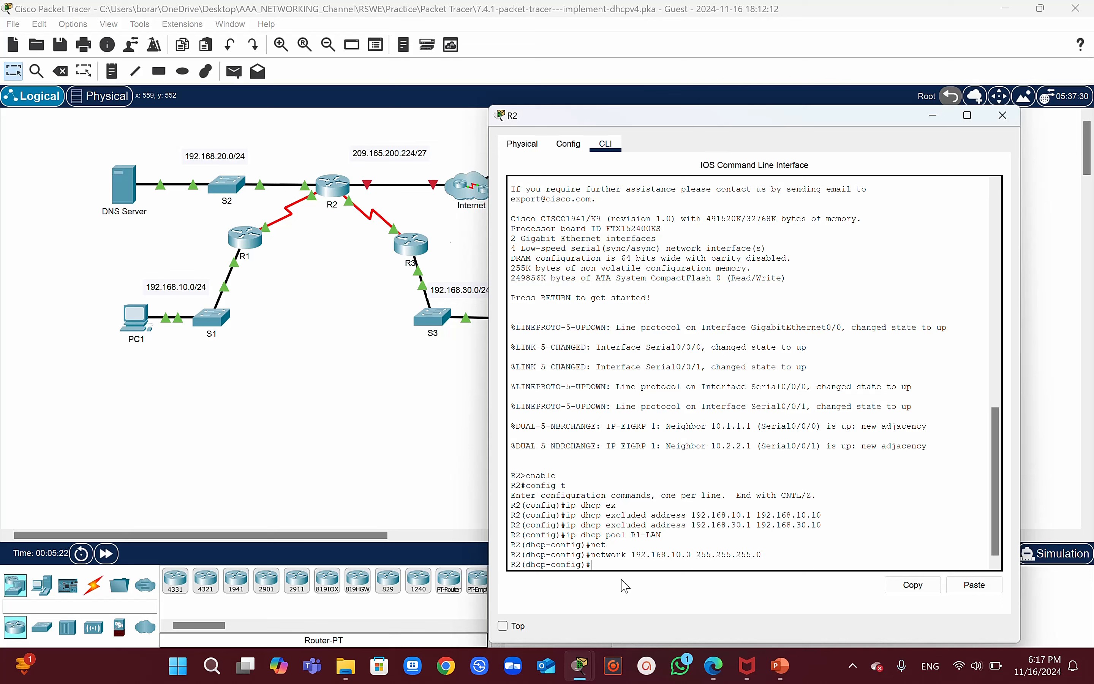
# Set the R1-LAN pool's default router to 192.168.10.1, checking it against the addressing table and topology.
pyautogui.write('def')
pyautogui.press('Tab')
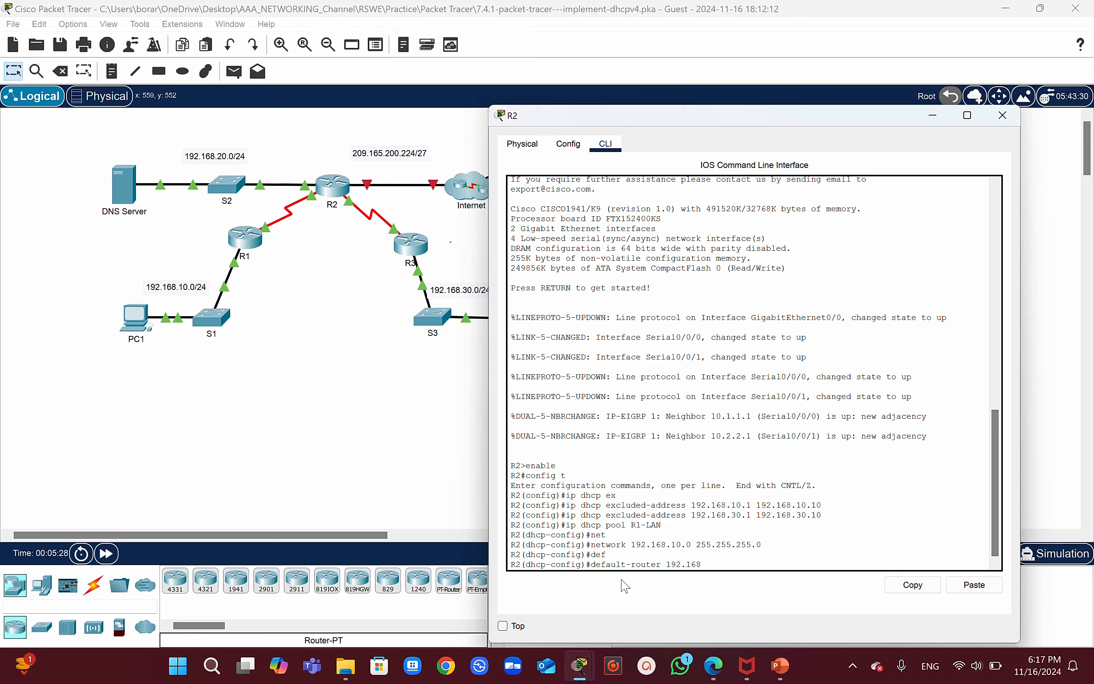
pyautogui.write('192.168.10.1')
pyautogui.moveTo(580, 664)
pyautogui.click(590, 620)
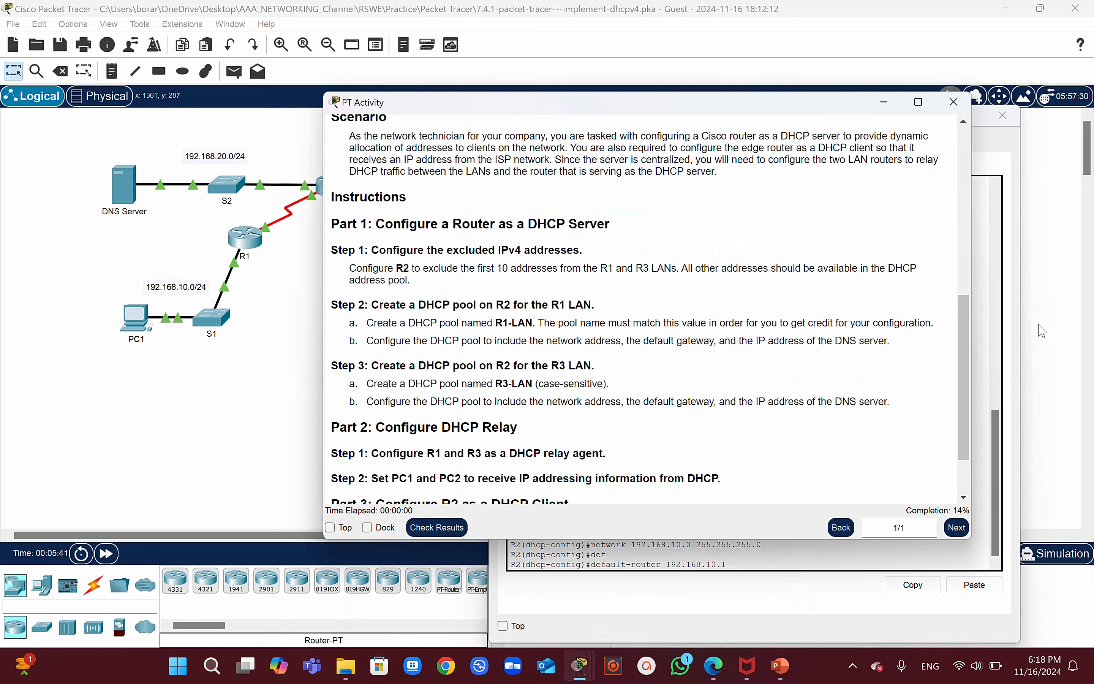
pyautogui.moveTo(964, 349); pyautogui.dragTo(950, 177)
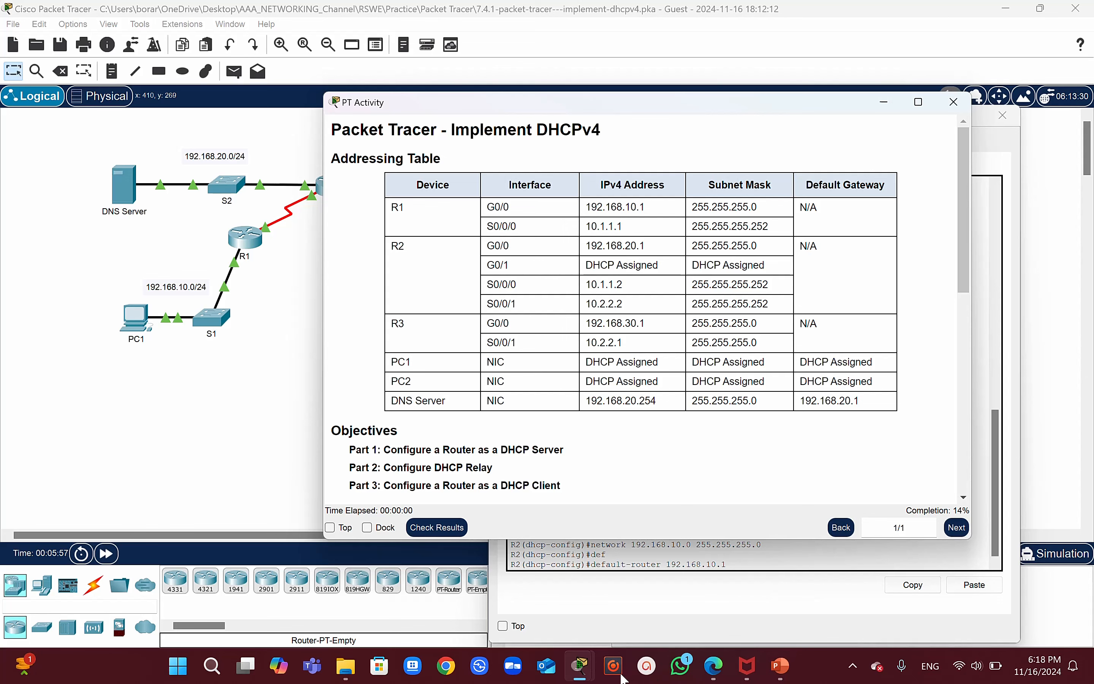
pyautogui.moveTo(580, 664)
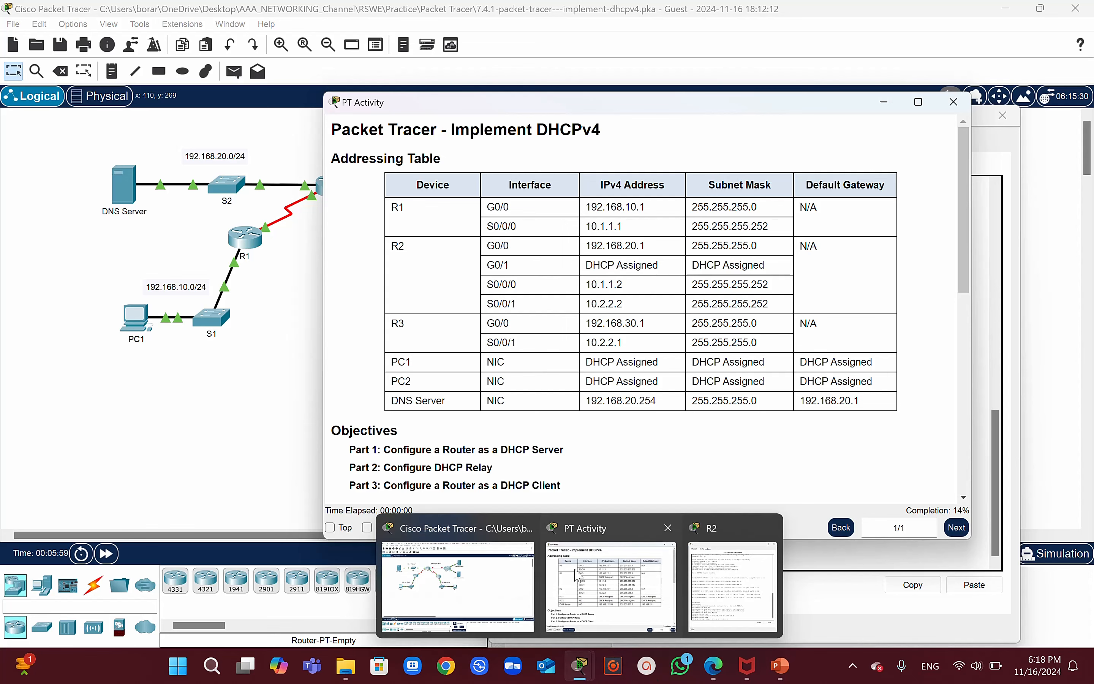
pyautogui.click(493, 575)
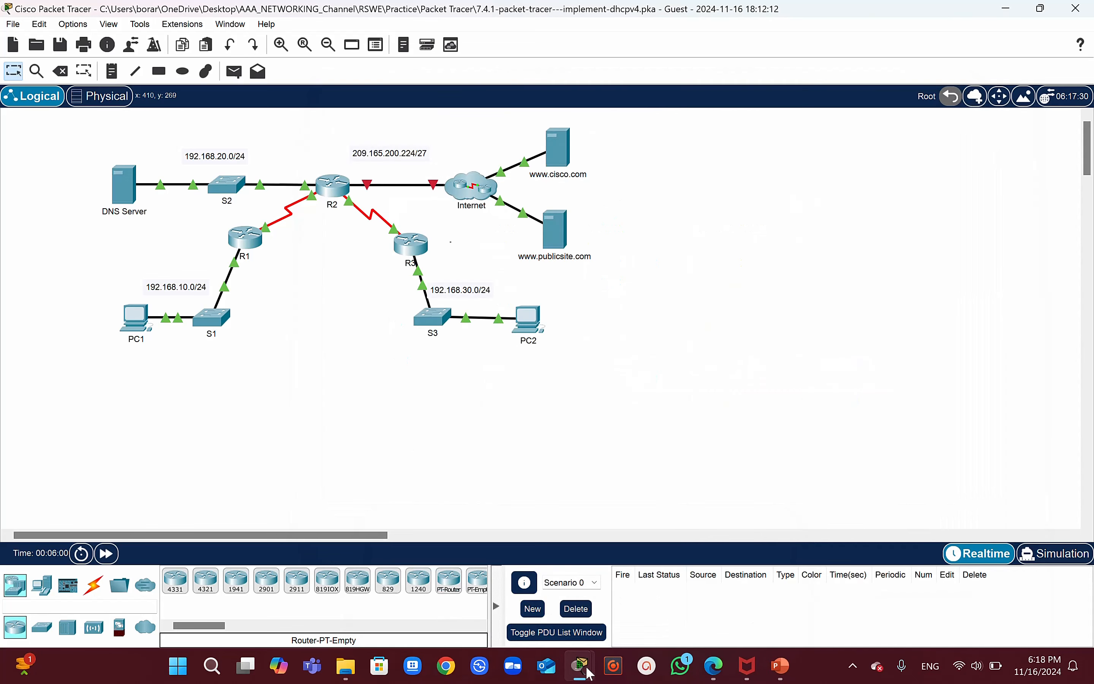
pyautogui.moveTo(580, 665)
pyautogui.click(759, 570)
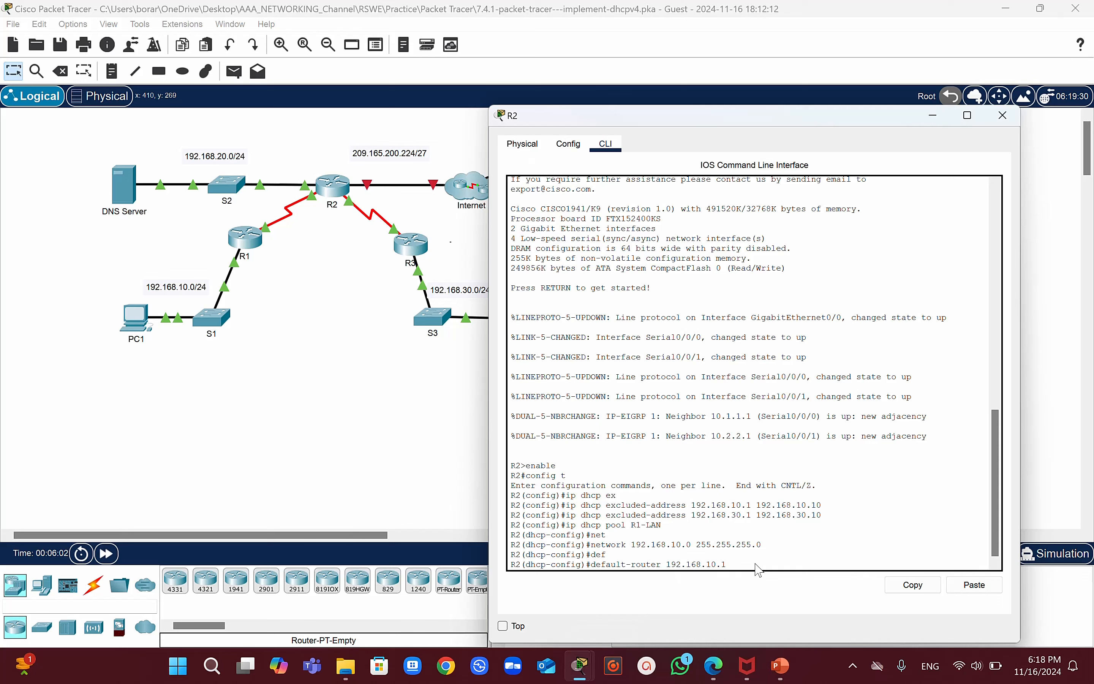
pyautogui.press('Return')
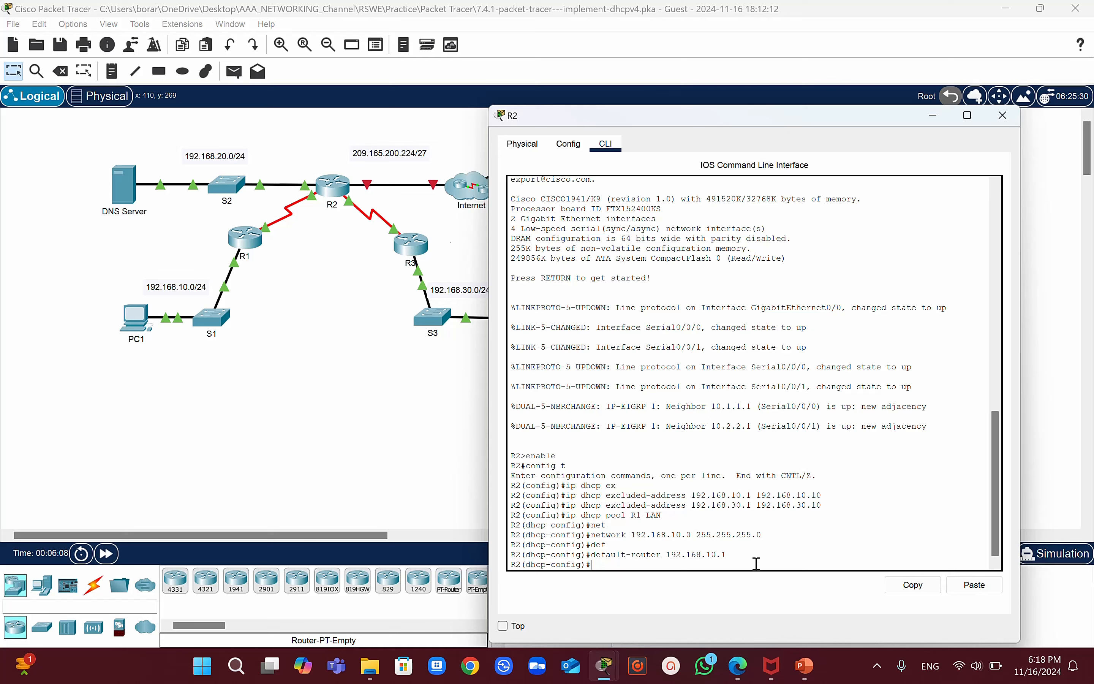
# Set the R1-LAN pool's DNS server to 192.168.20.254, checking the address in the activity's addressing table and the topology.
pyautogui.write('dns')
pyautogui.press('Tab')
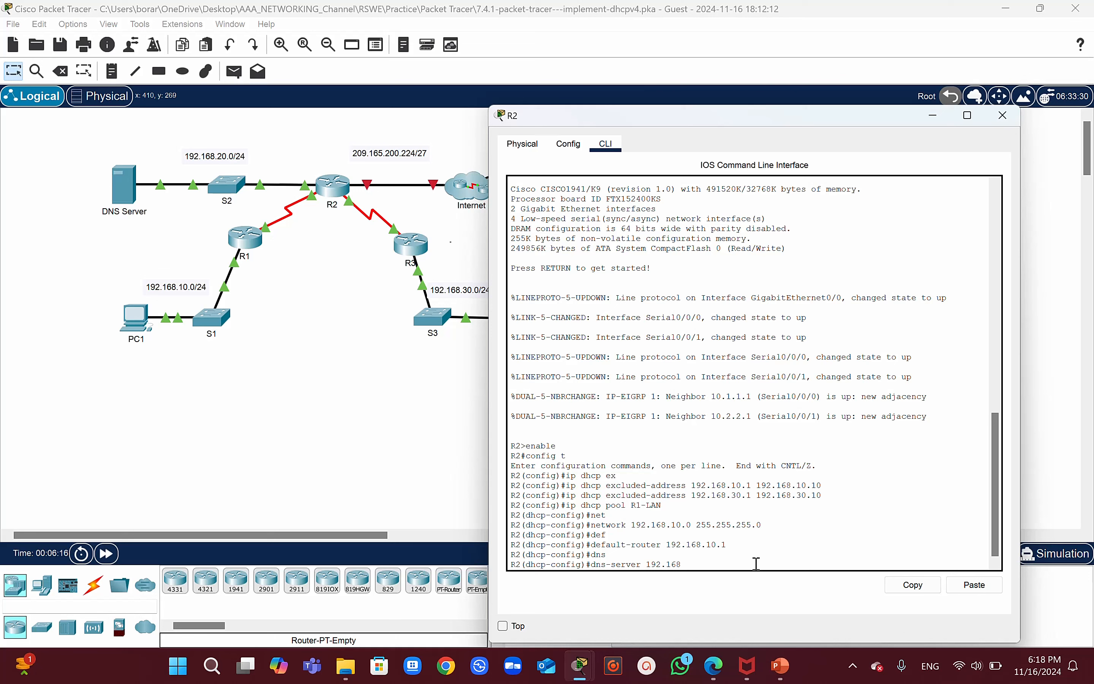
pyautogui.write('192.168.1')
pyautogui.press('BackSpace')
pyautogui.moveTo(580, 665)
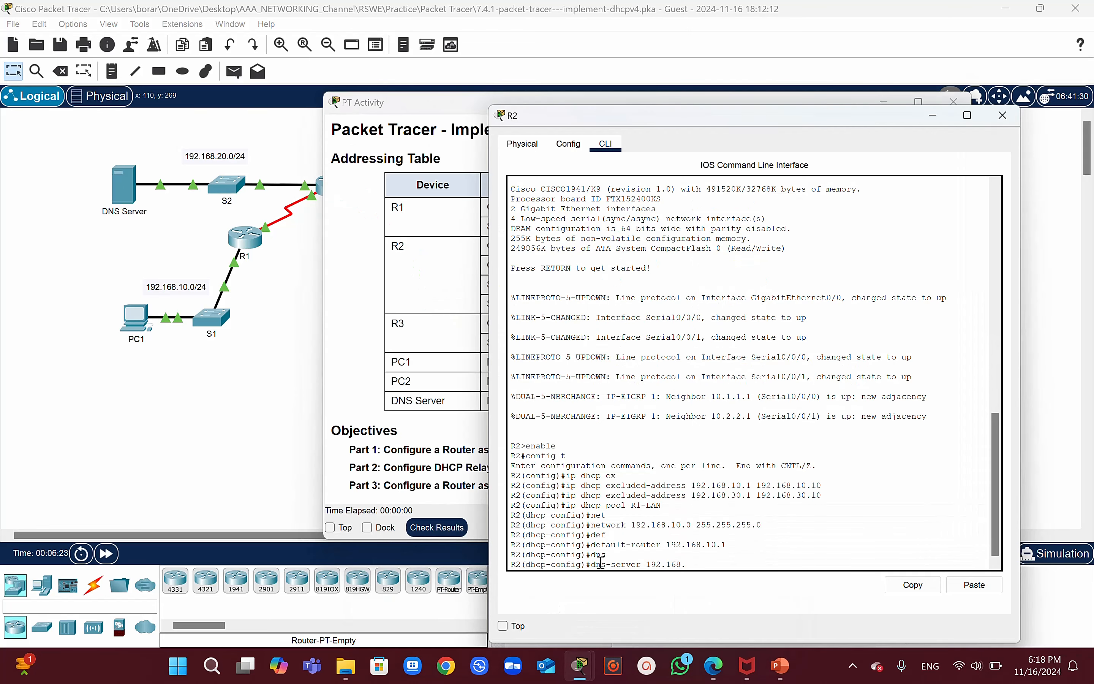
pyautogui.click(476, 462)
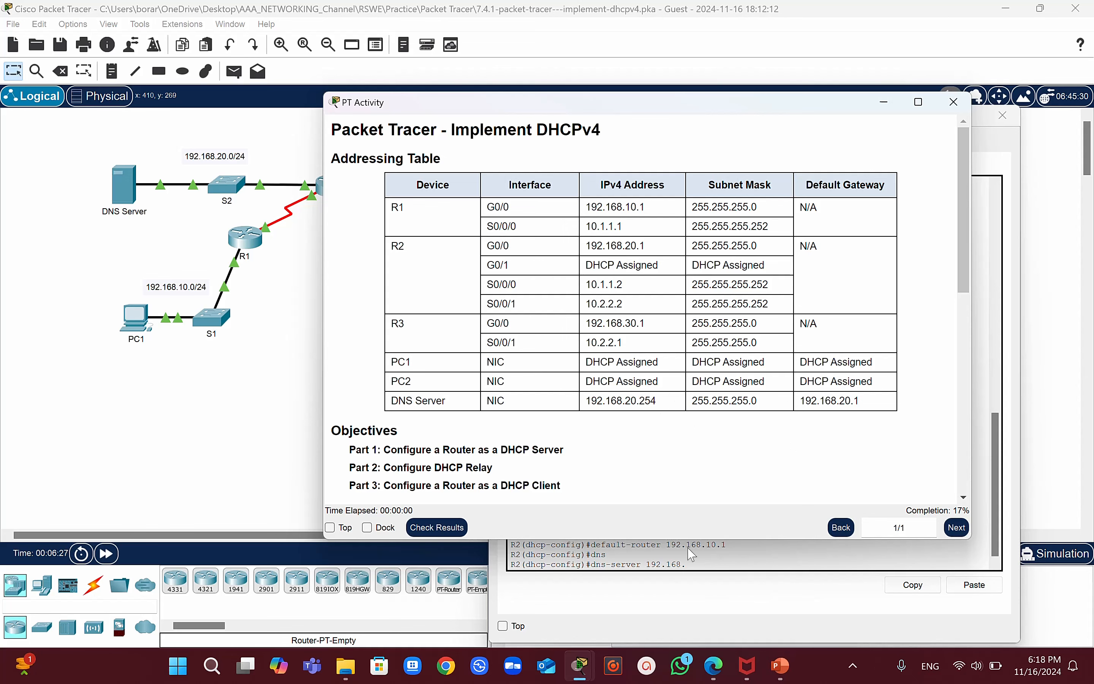
pyautogui.moveTo(586, 675)
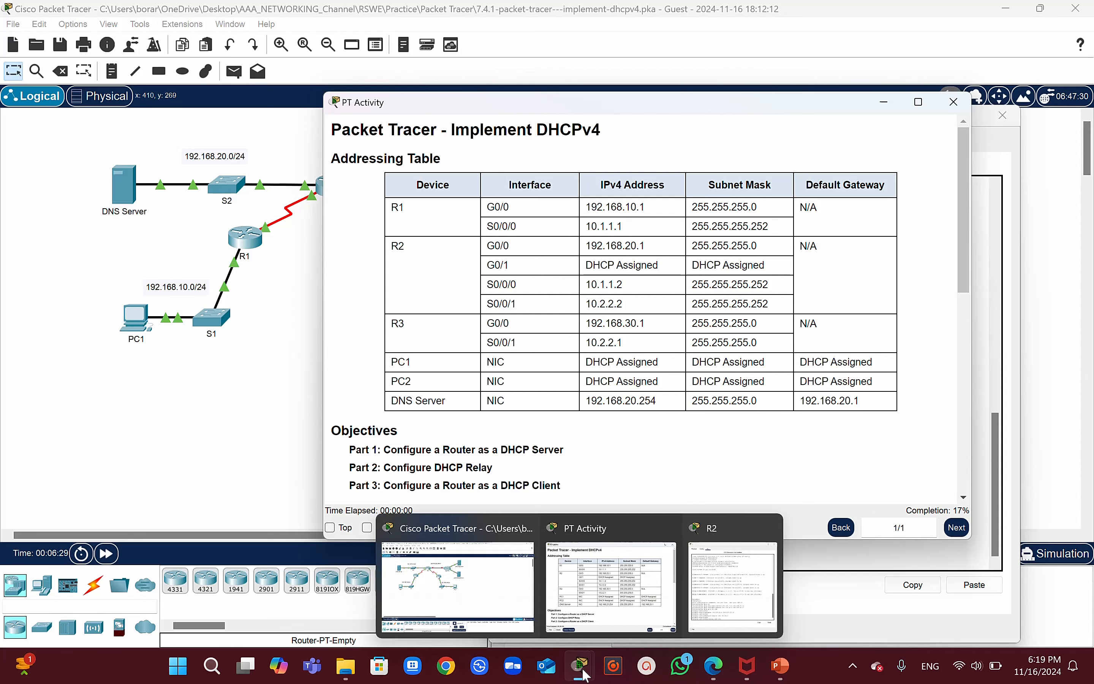
pyautogui.click(480, 584)
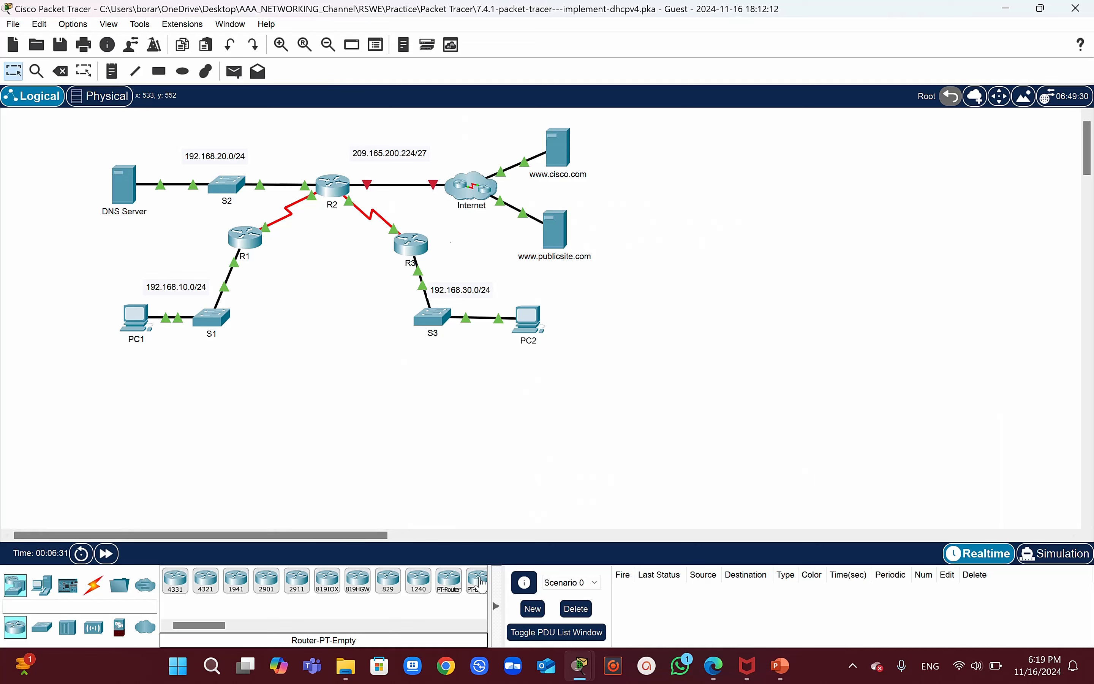
pyautogui.moveTo(580, 675)
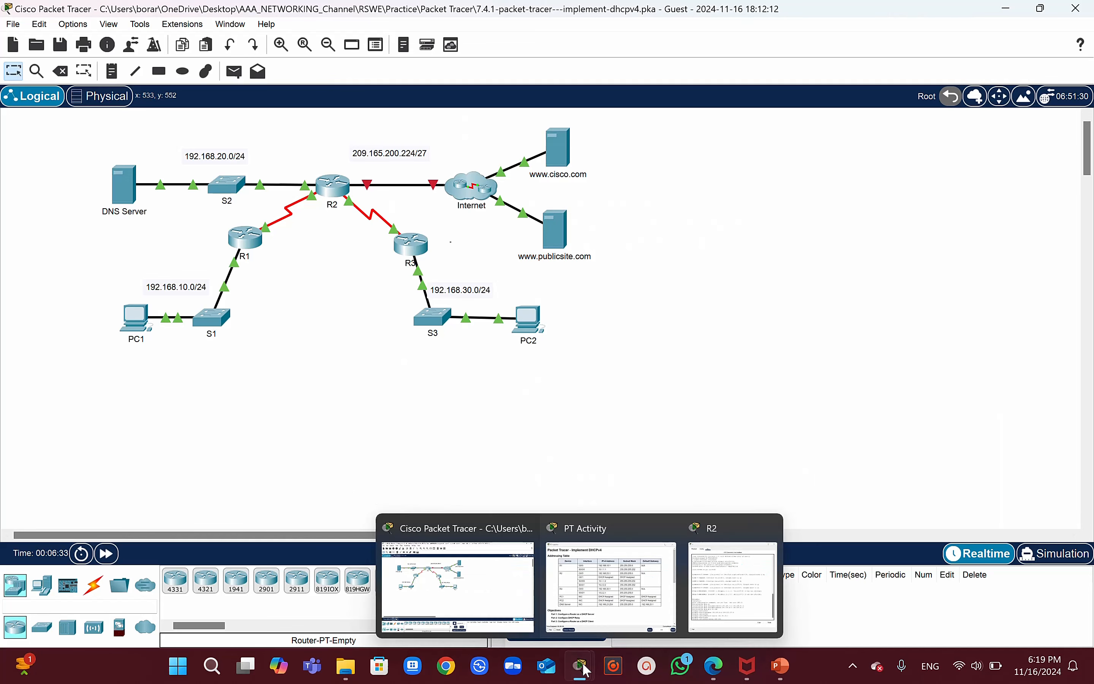
pyautogui.click(740, 593)
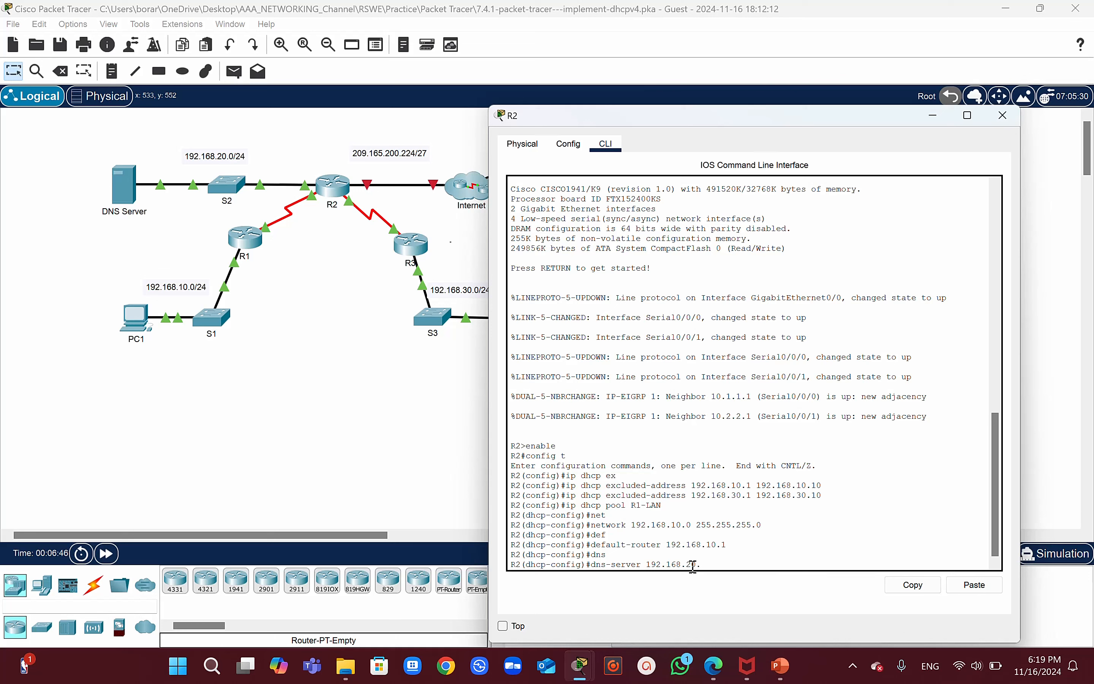
pyautogui.write('54')
pyautogui.press('Return')
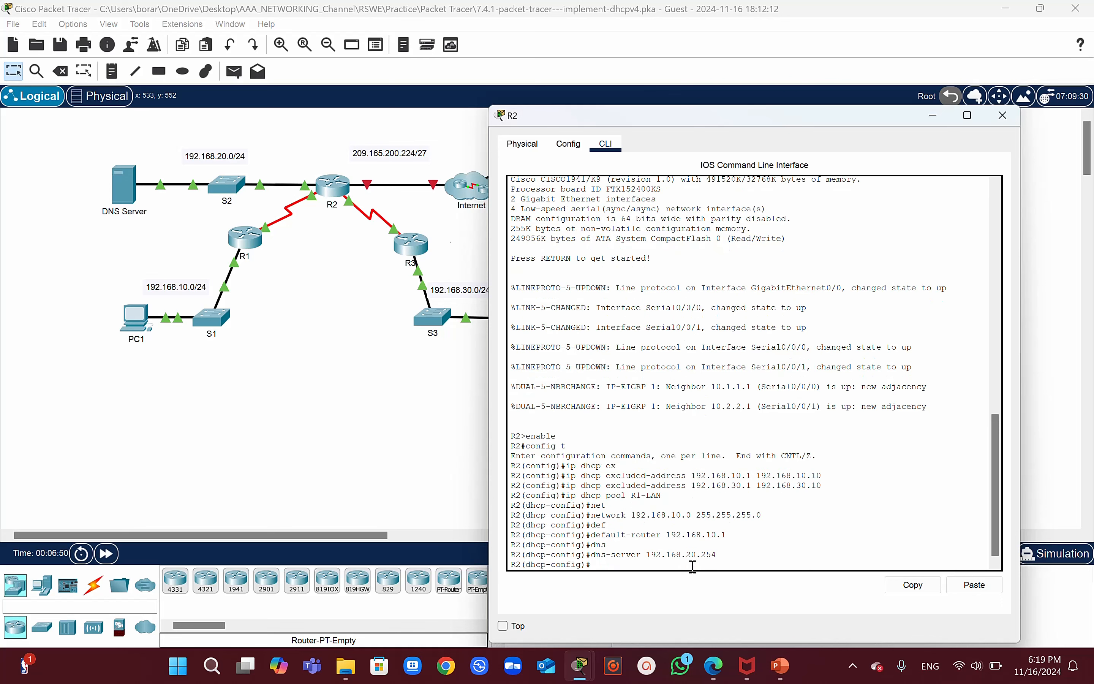
# Leave the R1-LAN pool and create the DHCP pool R3-LAN on R2 by reusing the earlier pool command.
pyautogui.press('Return')
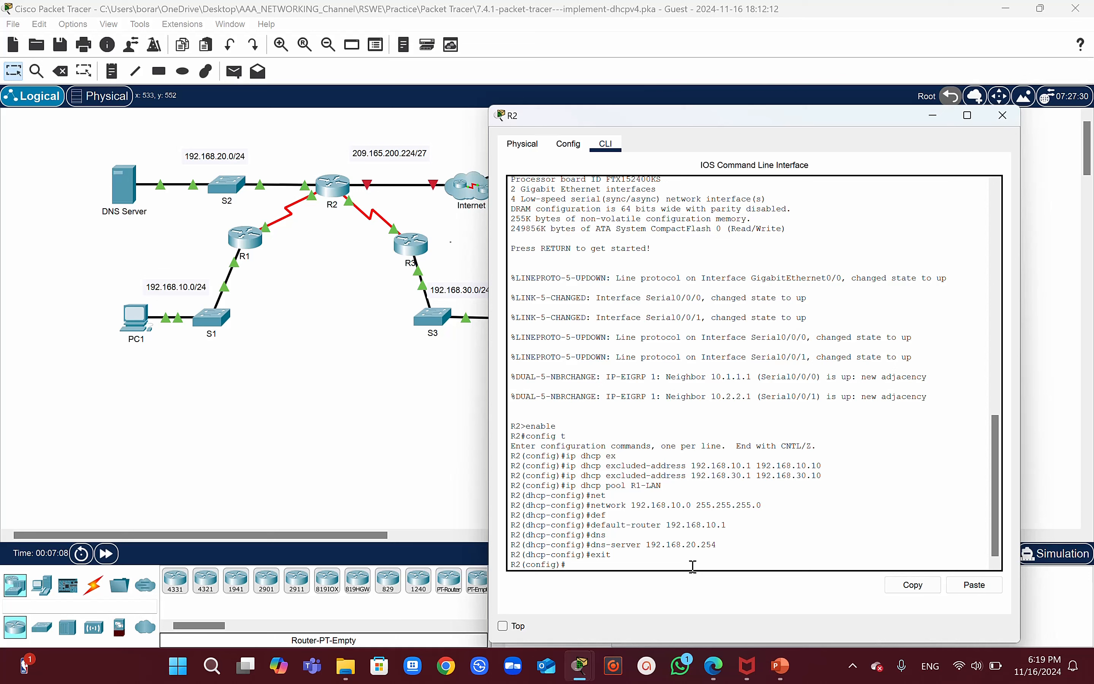
pyautogui.press('Up')
pyautogui.press('Up')
pyautogui.press('Up')
pyautogui.press('Up')
pyautogui.press('Up')
pyautogui.press('Up')
pyautogui.press('Up')
pyautogui.press('Up')
pyautogui.press('Down')
pyautogui.press('Left')
pyautogui.press('Left')
pyautogui.press('Left')
pyautogui.press('Left')
pyautogui.press('BackSpace')
pyautogui.write('3')
pyautogui.press('Right')
pyautogui.press('Right')
pyautogui.press('Right')
pyautogui.press('Return')
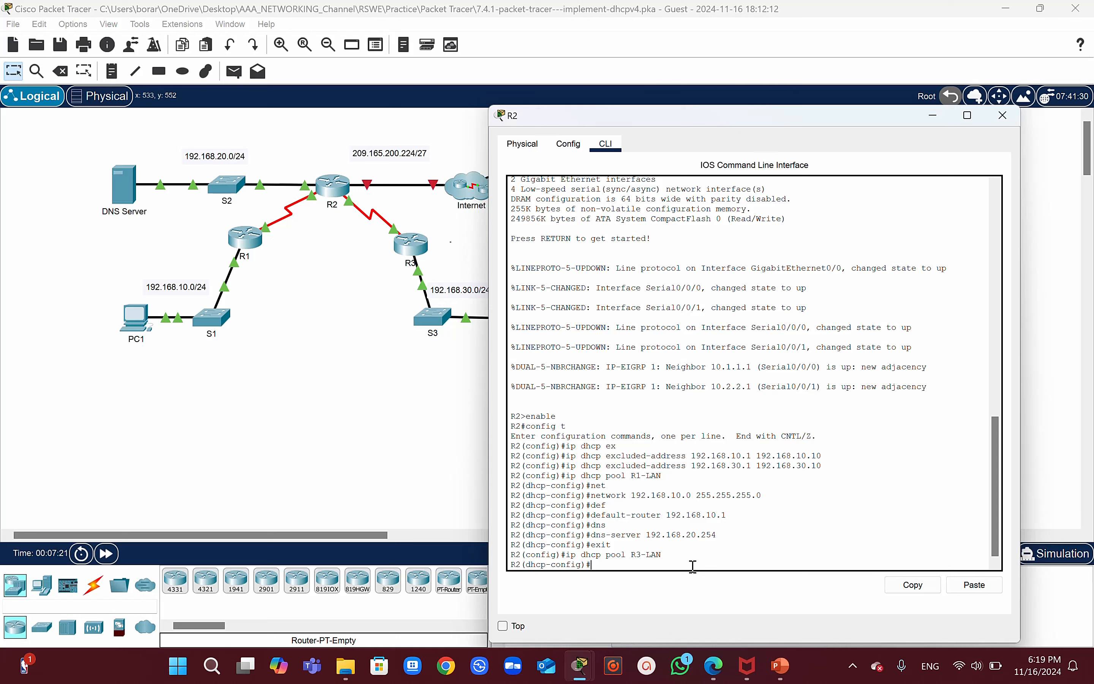
# Set the R3-LAN pool's network to 192.168.30.0 with mask 255.255.255.0 by reusing the earlier network command.
pyautogui.press('Up')
pyautogui.press('Up')
pyautogui.press('Up')
pyautogui.press('Up')
pyautogui.press('Up')
pyautogui.press('Left')
pyautogui.press('Left')
pyautogui.press('Left')
pyautogui.press('Left')
pyautogui.press('Left')
pyautogui.press('Left')
pyautogui.press('Left')
pyautogui.press('Left')
pyautogui.press('Left')
pyautogui.press('BackSpace')
pyautogui.press('BackSpace')
pyautogui.write('30')
pyautogui.press('Right')
pyautogui.press('Right')
pyautogui.press('Right')
pyautogui.press('Right')
pyautogui.press('Right')
pyautogui.press('Right')
pyautogui.press('Right')
pyautogui.press('Right')
pyautogui.press('Right')
pyautogui.press('Right')
pyautogui.press('Right')
pyautogui.press('Right')
pyautogui.press('Right')
pyautogui.press('Right')
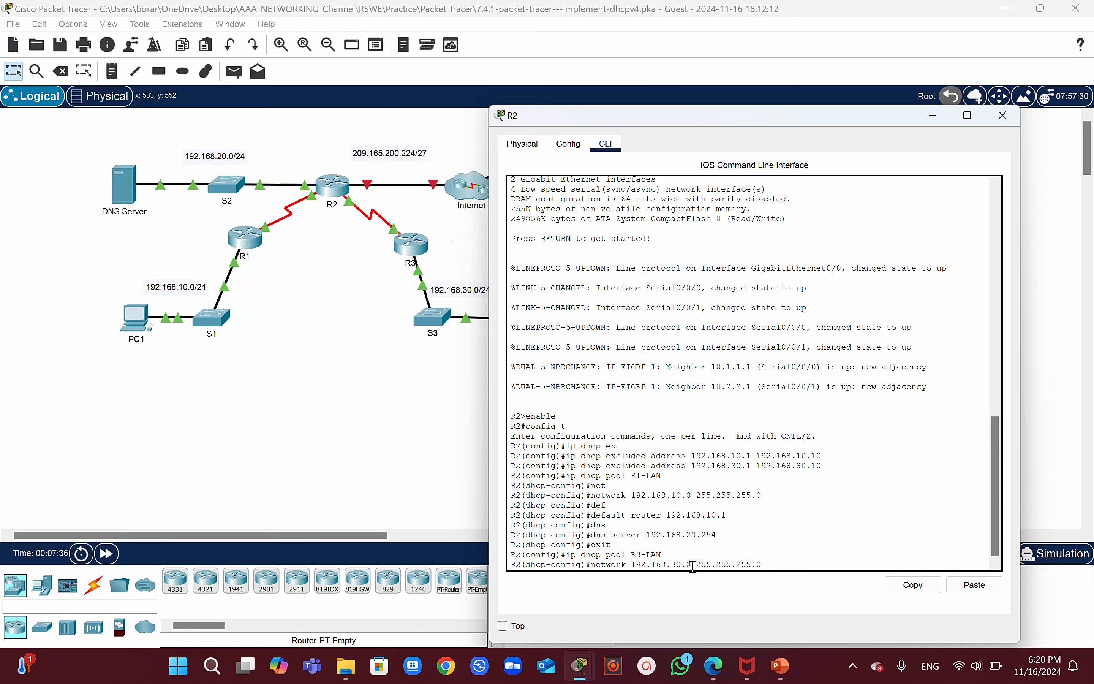
pyautogui.press('Return')
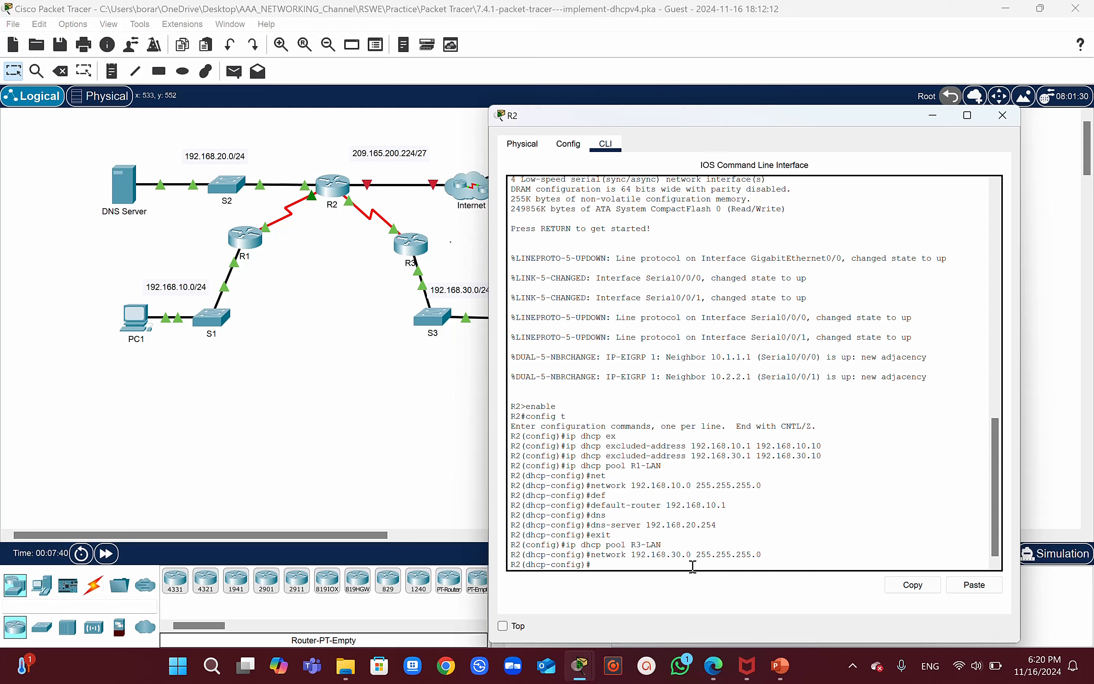
# Set the R3-LAN pool's default router to 192.168.30.1, checking it against the addressing table and topology.
pyautogui.write('exit')
pyautogui.press('Up')
pyautogui.press('Up')
pyautogui.press('BackSpace')
pyautogui.press('BackSpace')
pyautogui.press('BackSpace')
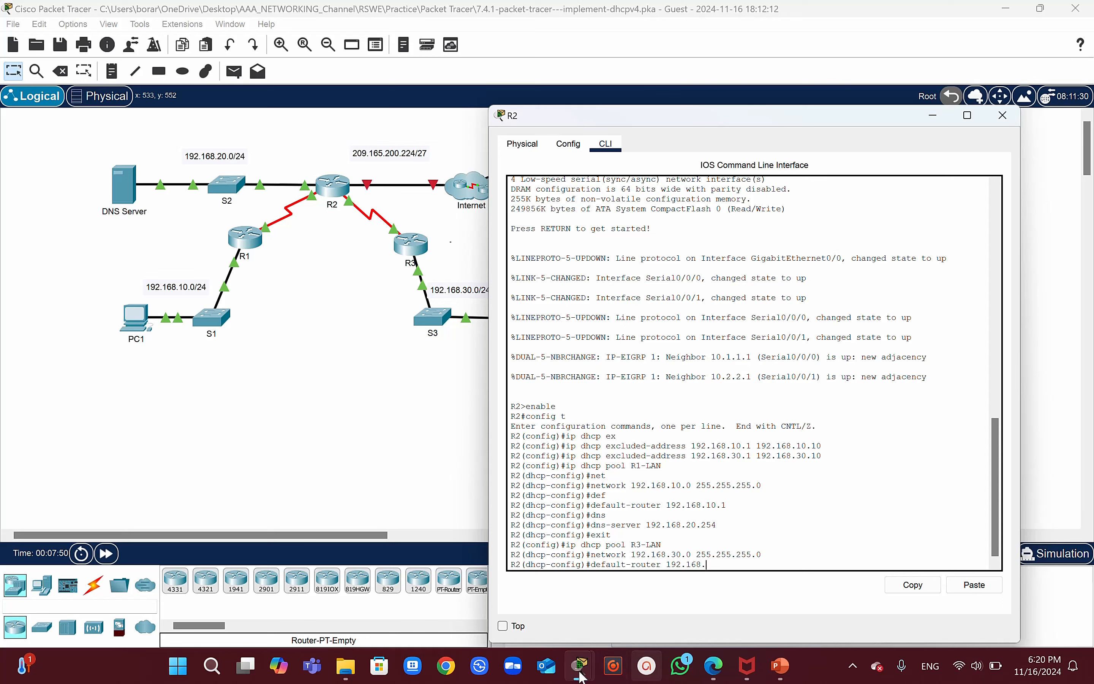
pyautogui.moveTo(581, 677)
pyautogui.click(627, 575)
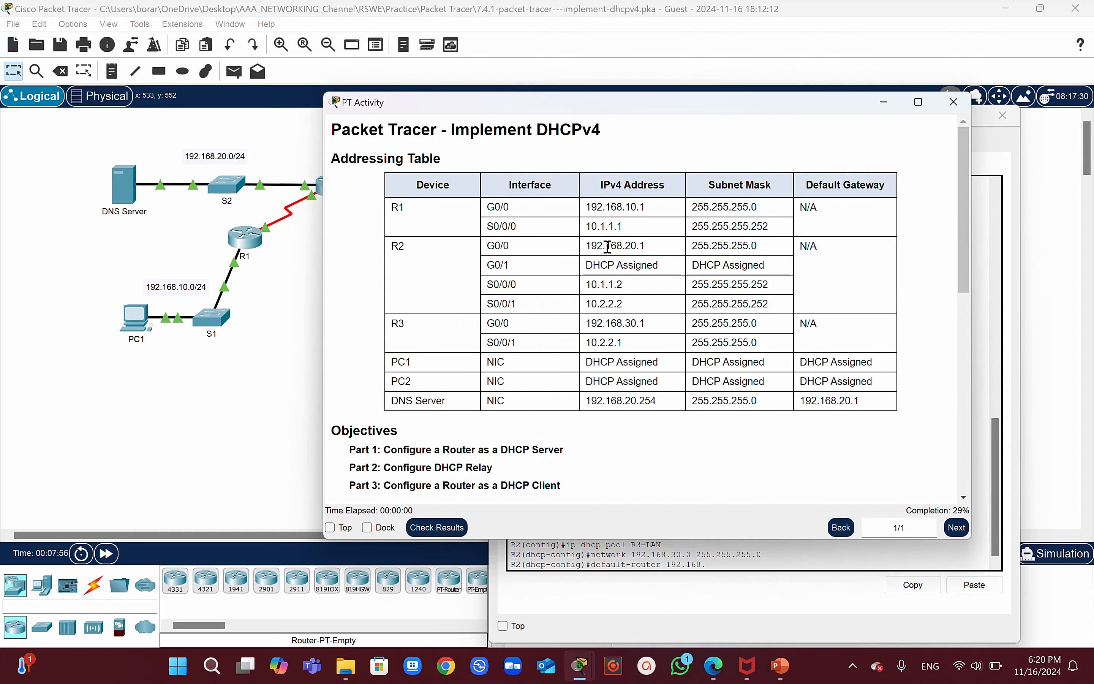
pyautogui.click(278, 277)
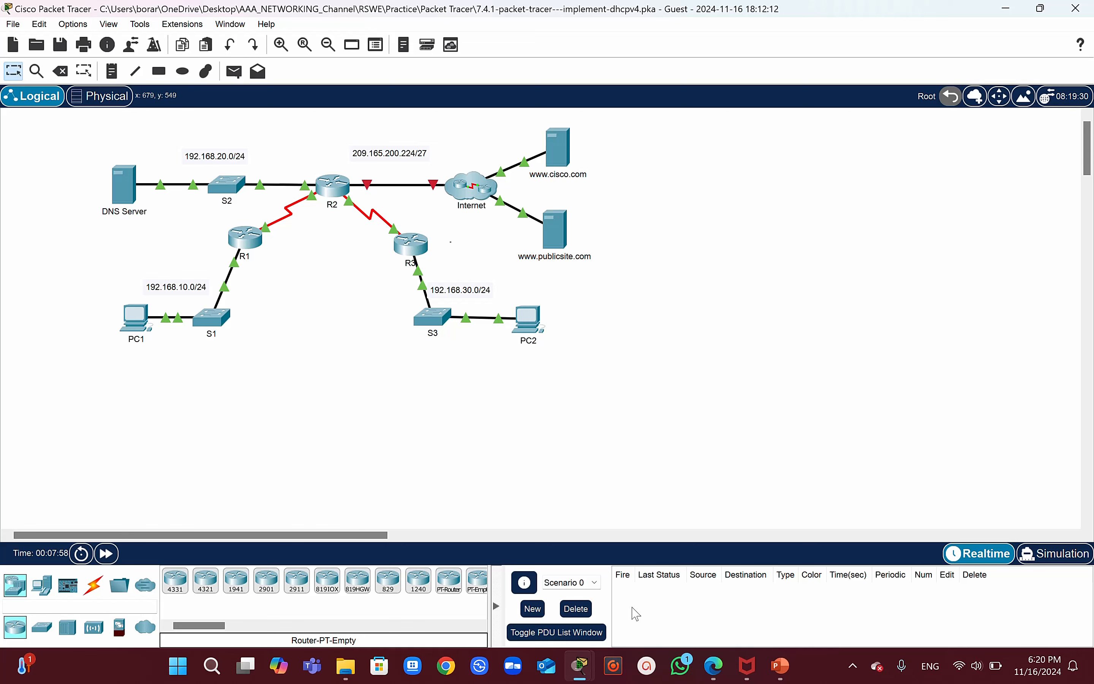
pyautogui.moveTo(580, 665)
pyautogui.click(754, 593)
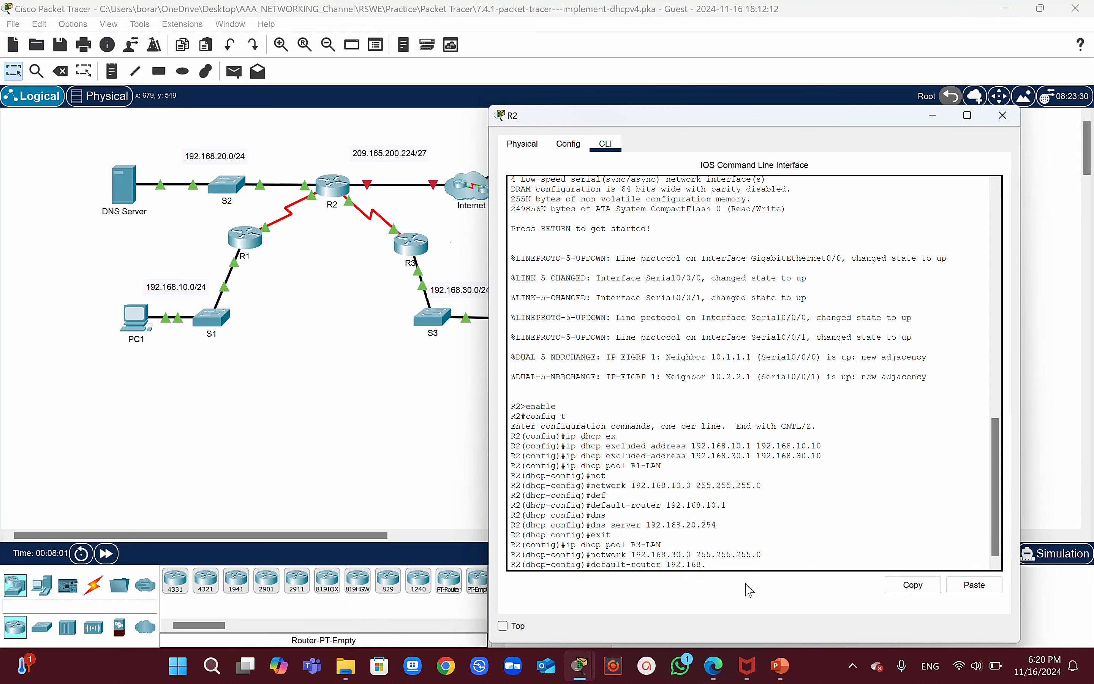
pyautogui.write('0.1')
pyautogui.press('Return')
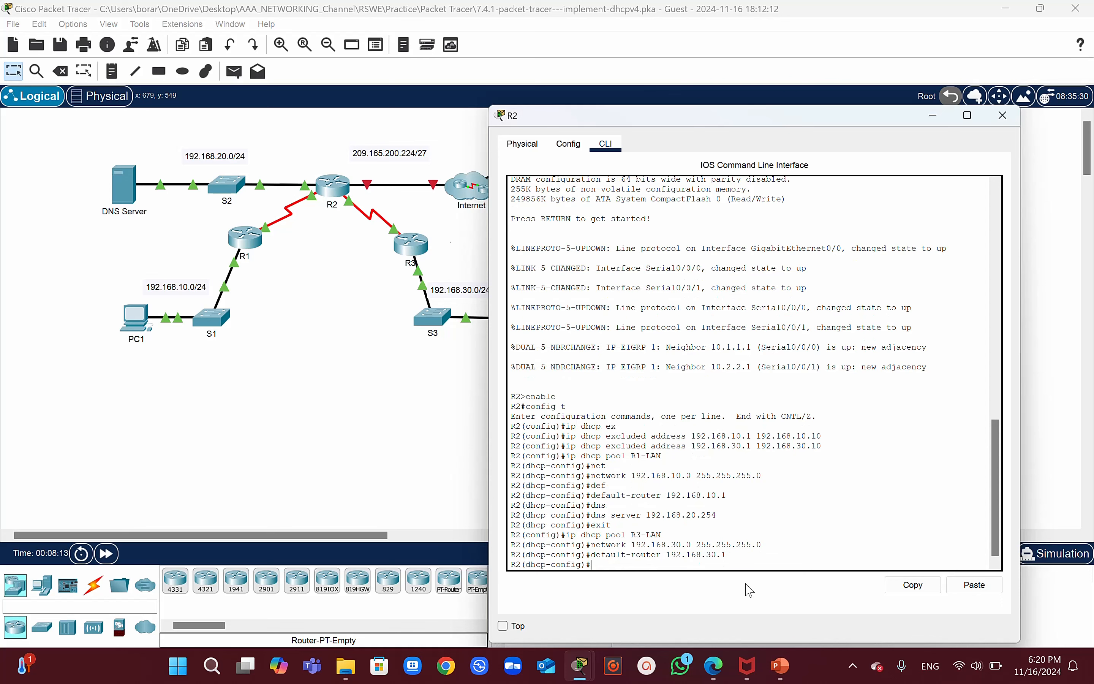
# Set the R3-LAN pool's DNS server to 192.168.20.254 by reusing the earlier command, and minimize R2's window.
pyautogui.press('Up')
pyautogui.press('Up')
pyautogui.press('Up')
pyautogui.press('Up')
pyautogui.press('Up')
pyautogui.press('Return')
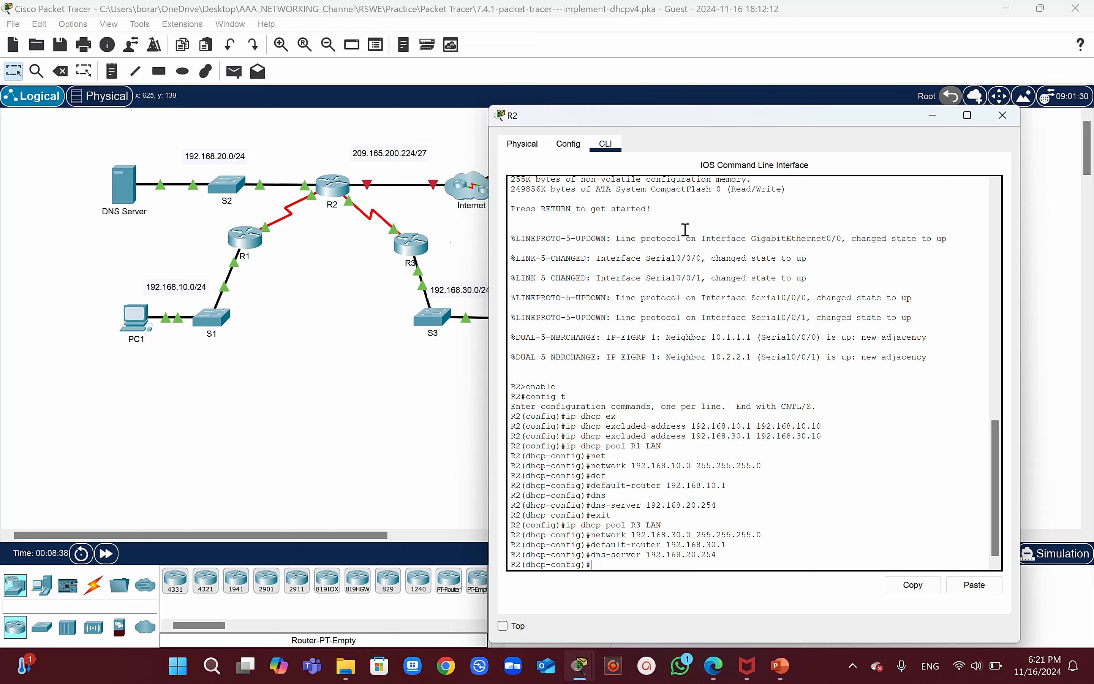
pyautogui.click(937, 119)
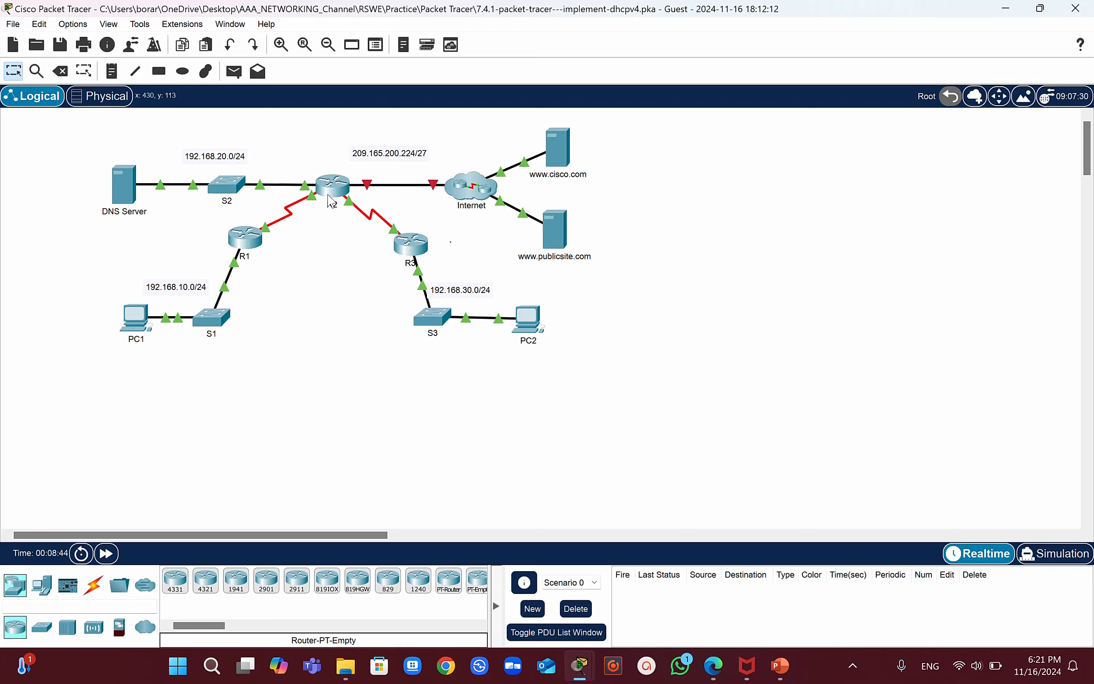
# Set PC1's IPv4 configuration to DHCP so that it requests an address, and minimize its window.
pyautogui.click(135, 335)
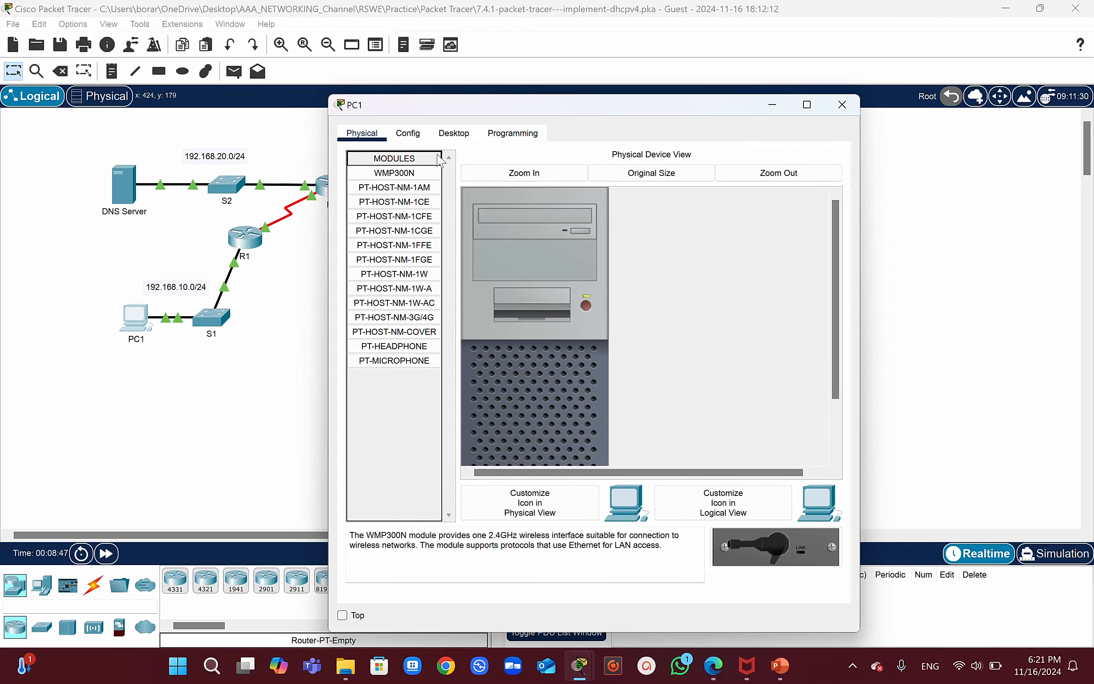
pyautogui.click(454, 133)
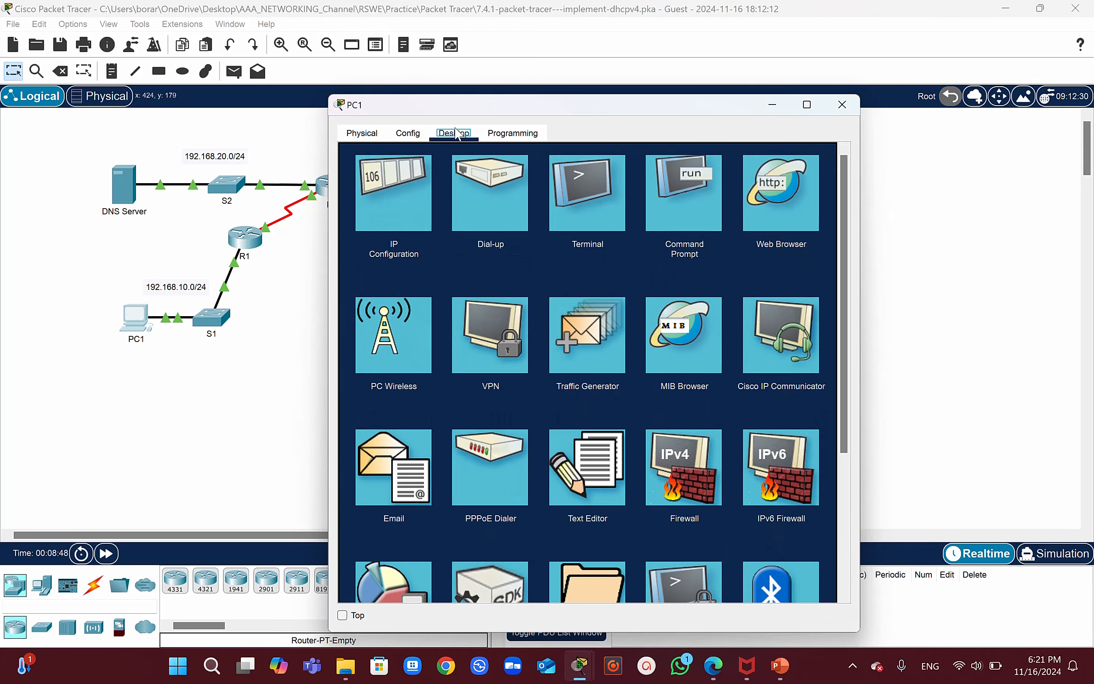
pyautogui.click(399, 196)
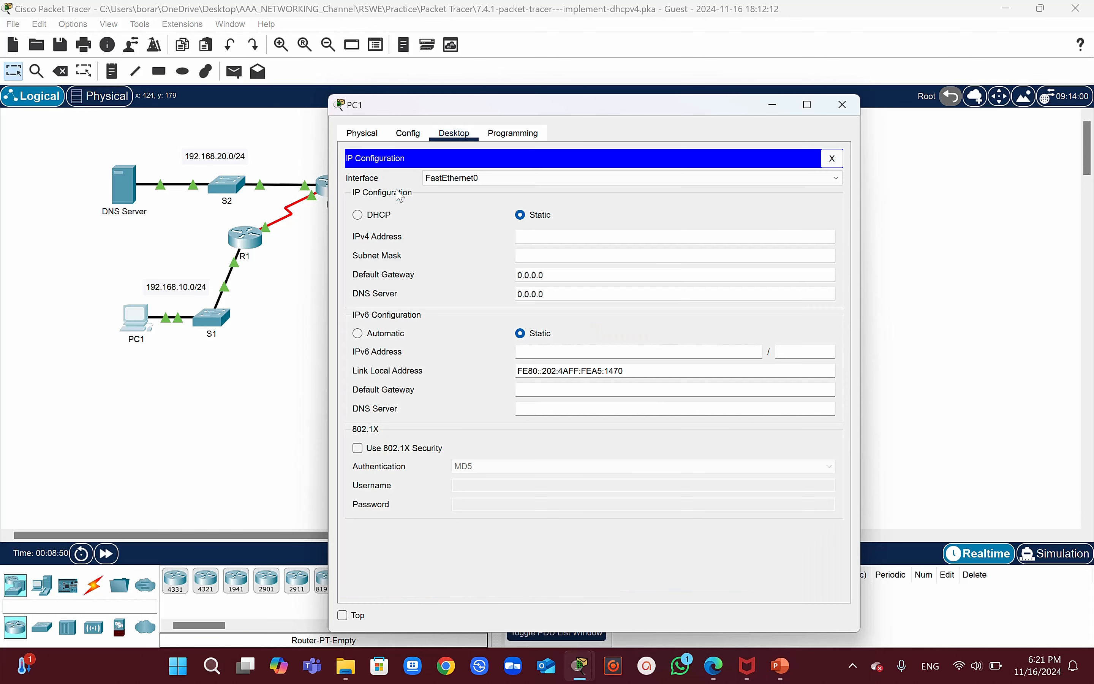
pyautogui.click(357, 215)
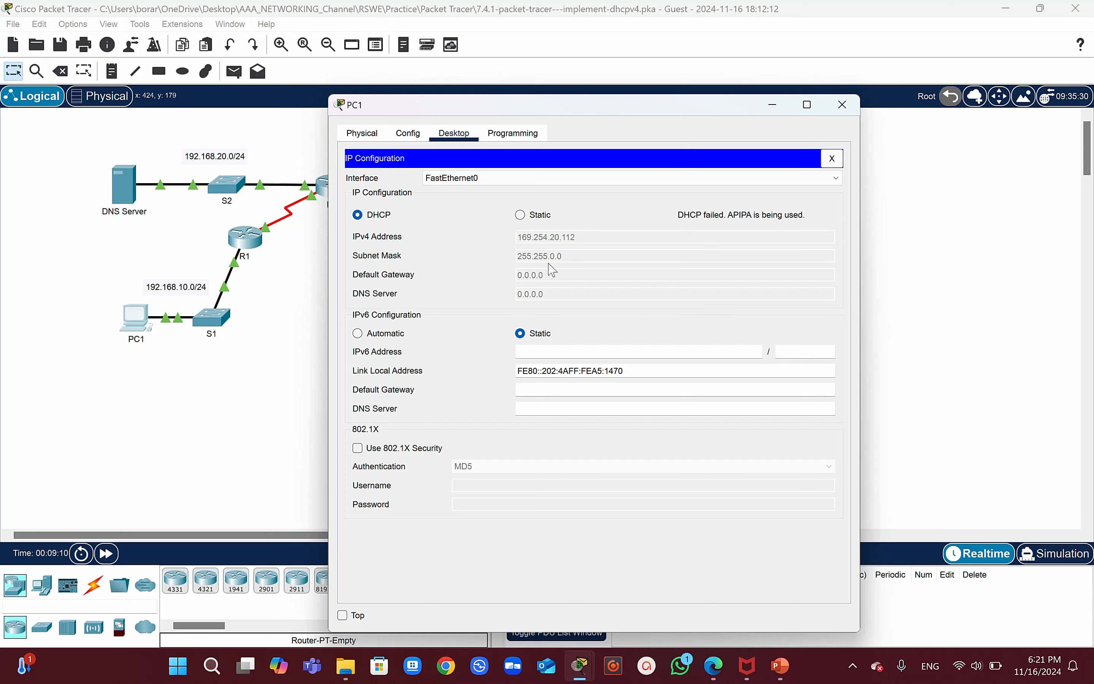
pyautogui.click(773, 106)
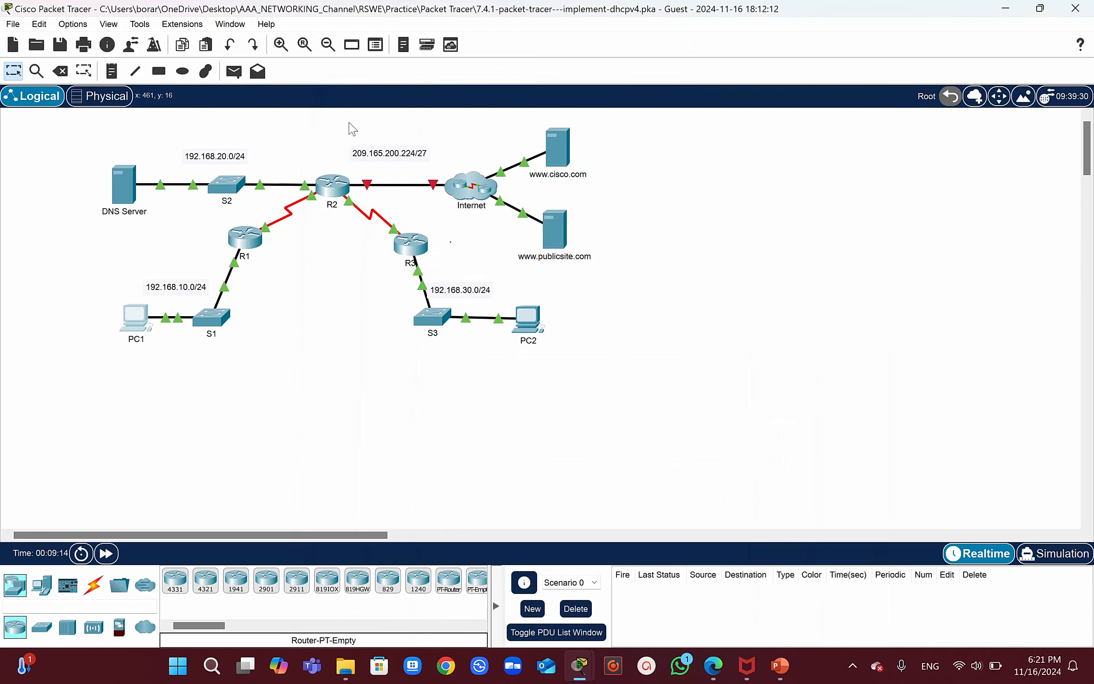
# Set PC2's IPv4 configuration to DHCP so that it requests an address, and minimize its window.
pyautogui.click(537, 323)
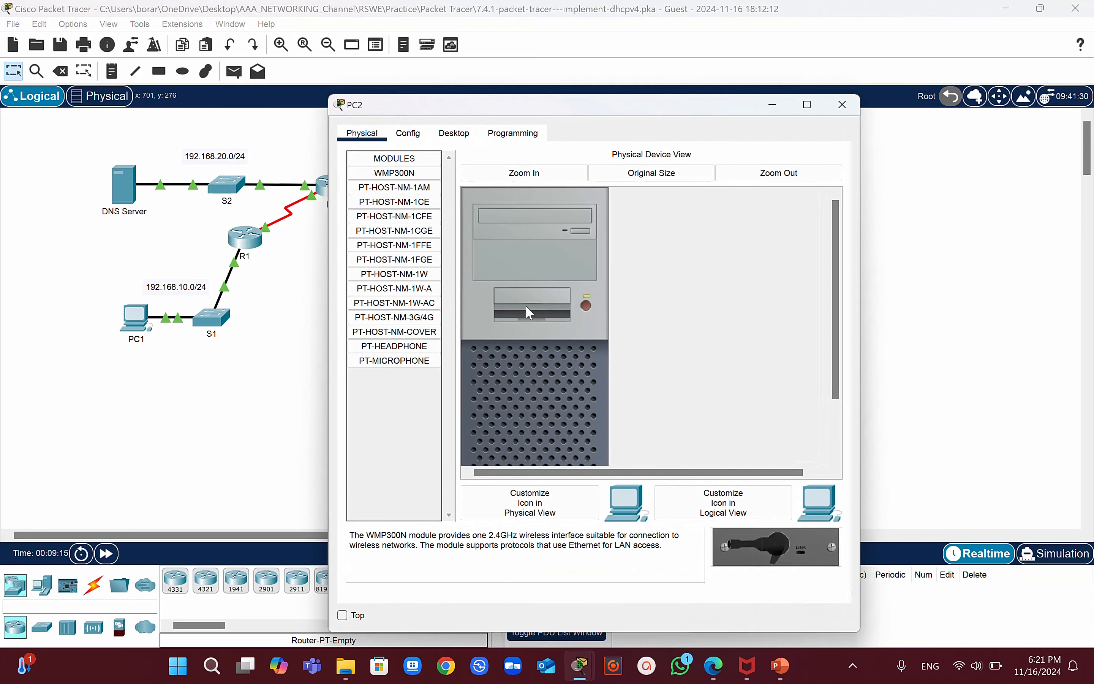
pyautogui.click(458, 133)
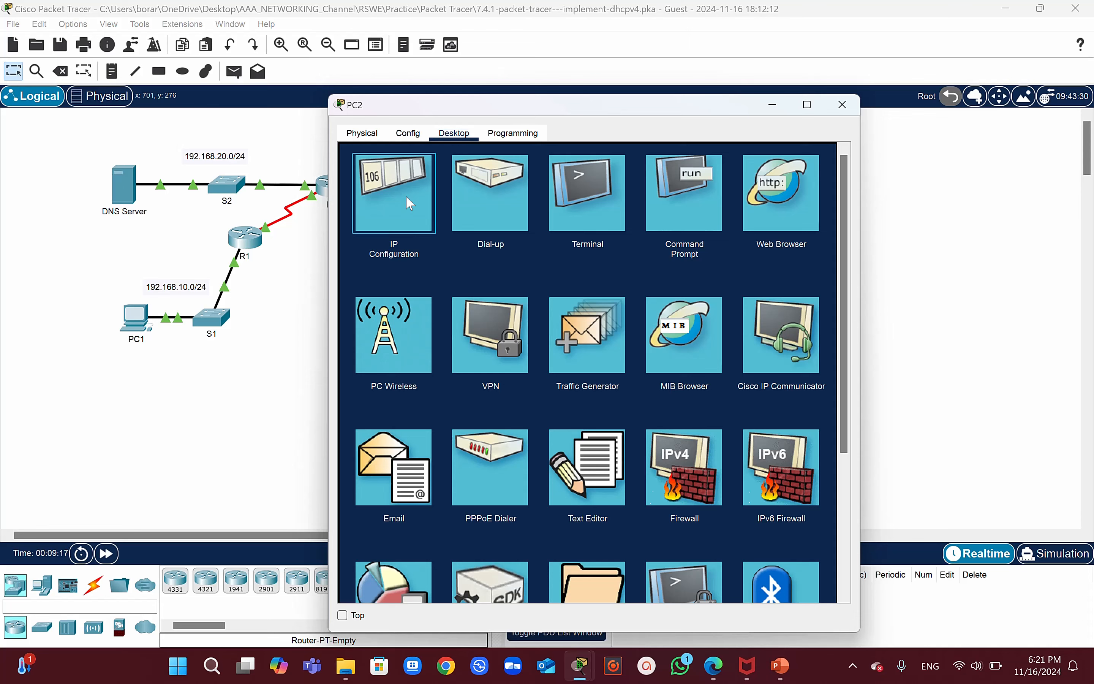
pyautogui.click(396, 204)
pyautogui.click(357, 215)
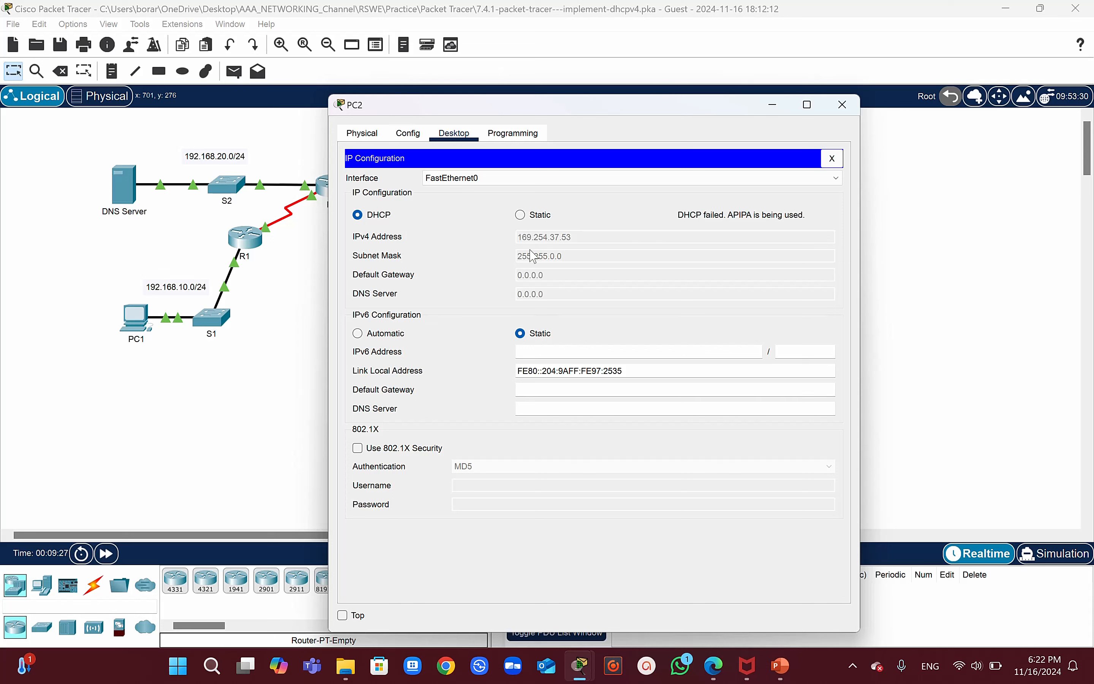
pyautogui.click(773, 108)
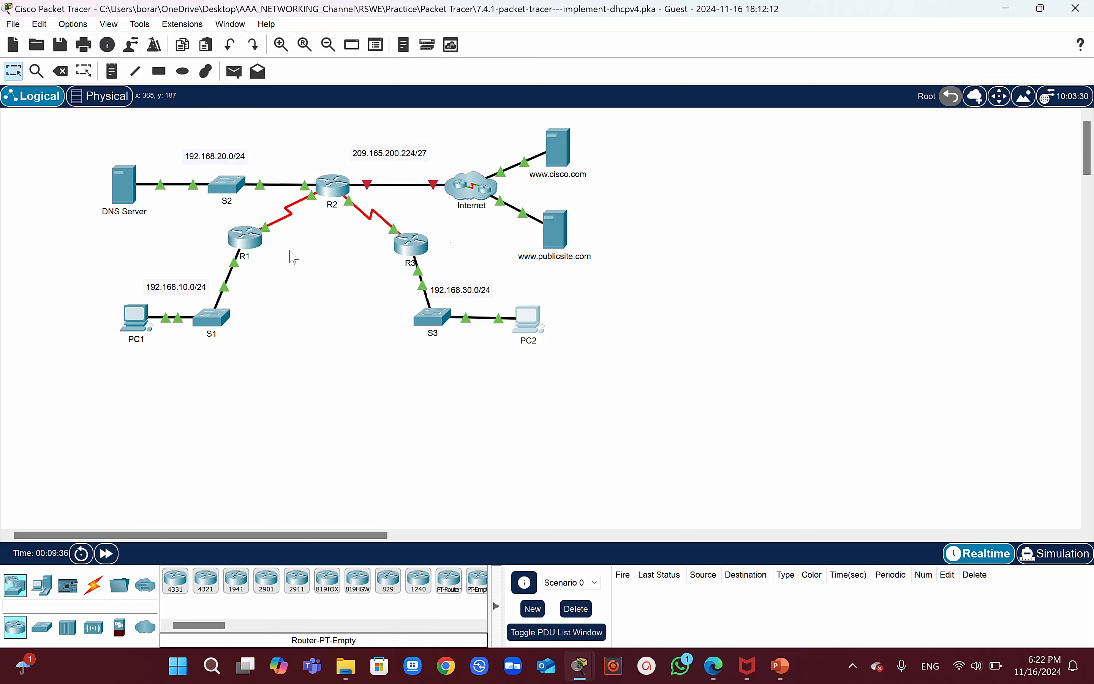
# Enter global configuration mode in router R1's command line and bring the network topology back into view.
pyautogui.moveTo(426, 269)
pyautogui.moveTo(340, 193)
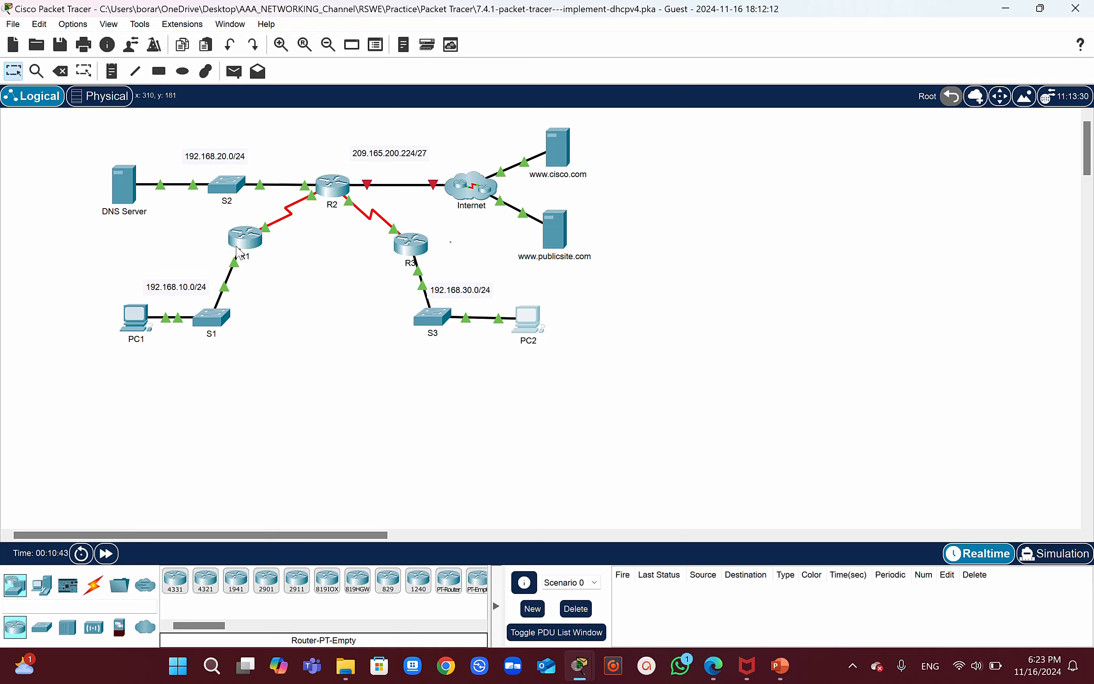
pyautogui.moveTo(239, 252)
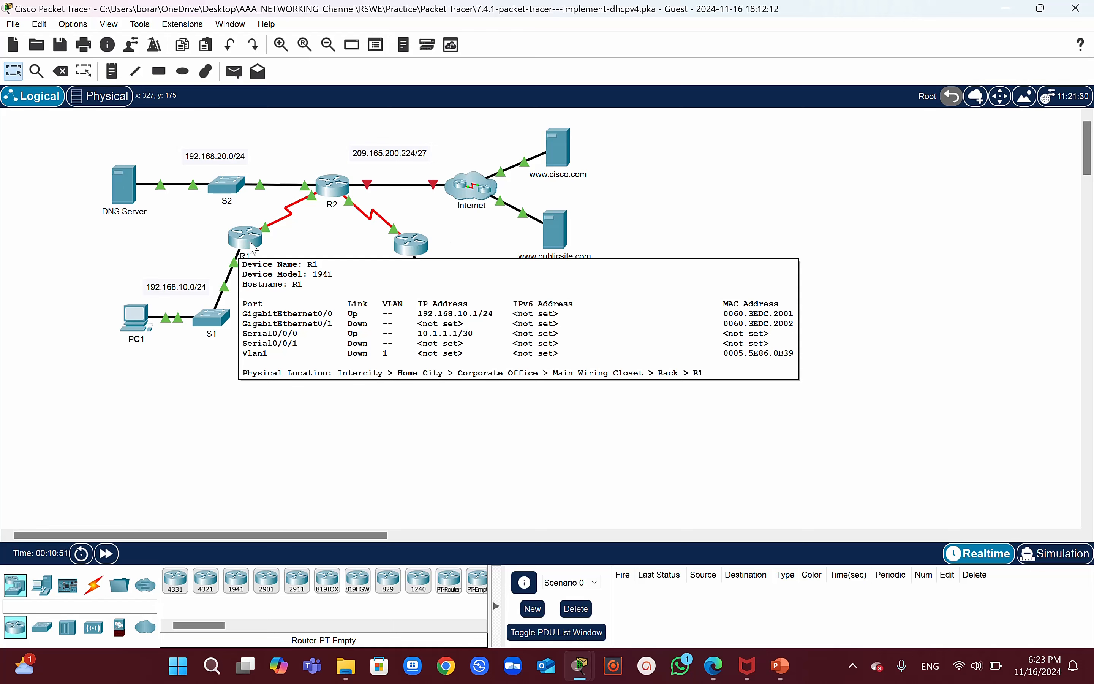
pyautogui.click(239, 252)
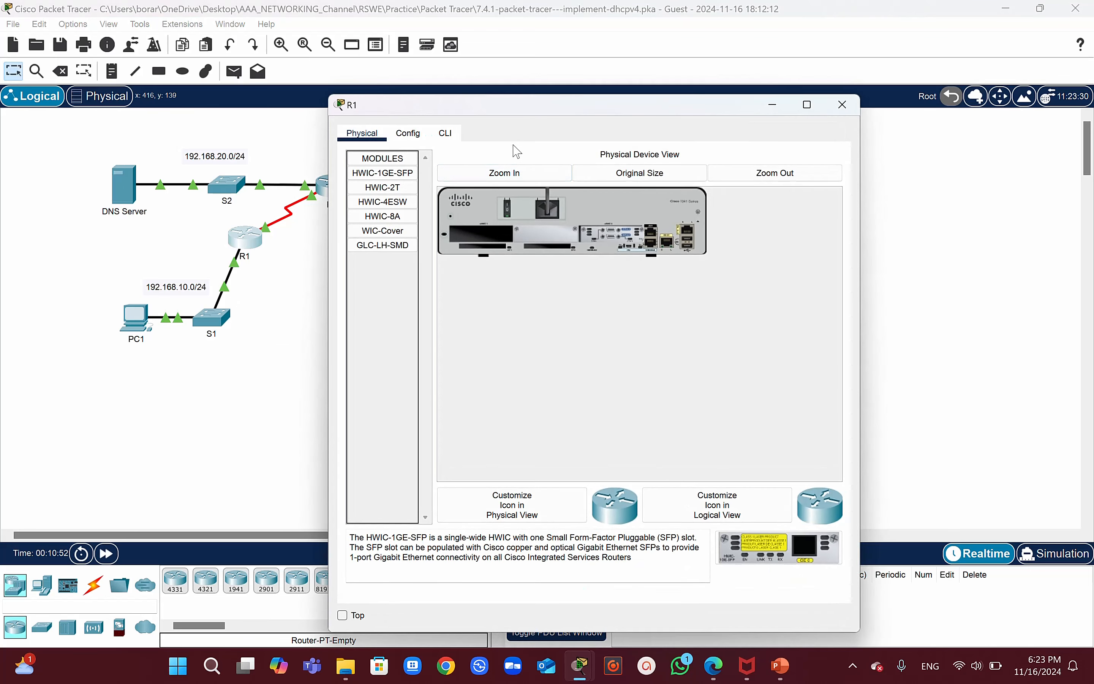
pyautogui.click(445, 134)
pyautogui.press('Return')
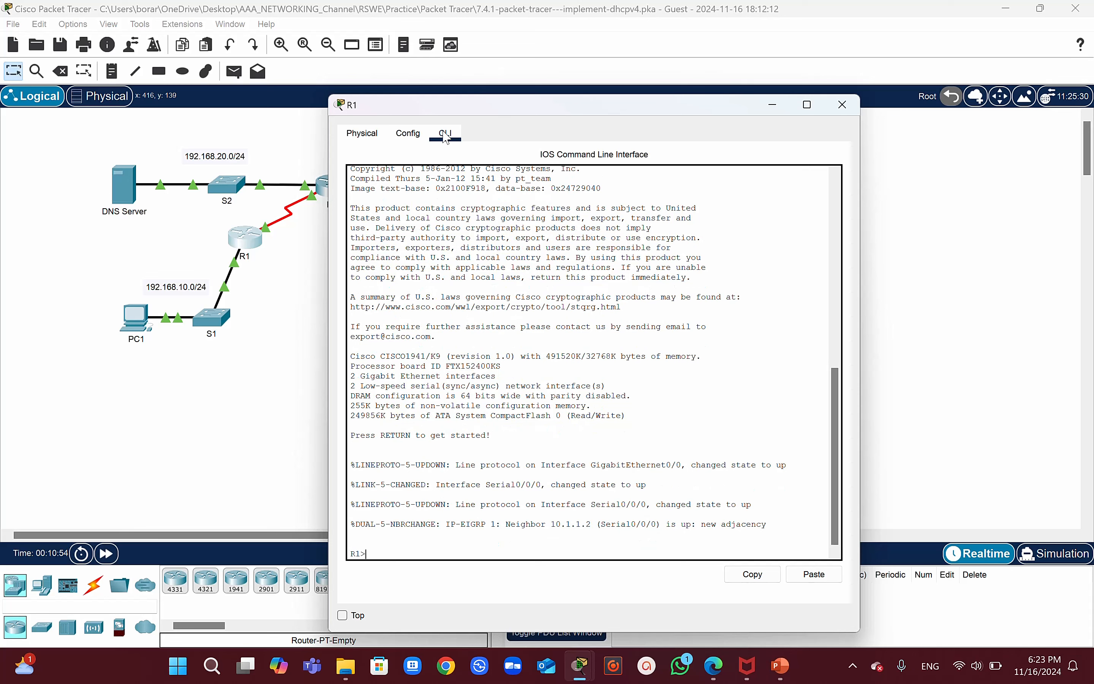
pyautogui.write('enable')
pyautogui.press('Return')
pyautogui.write('config t')
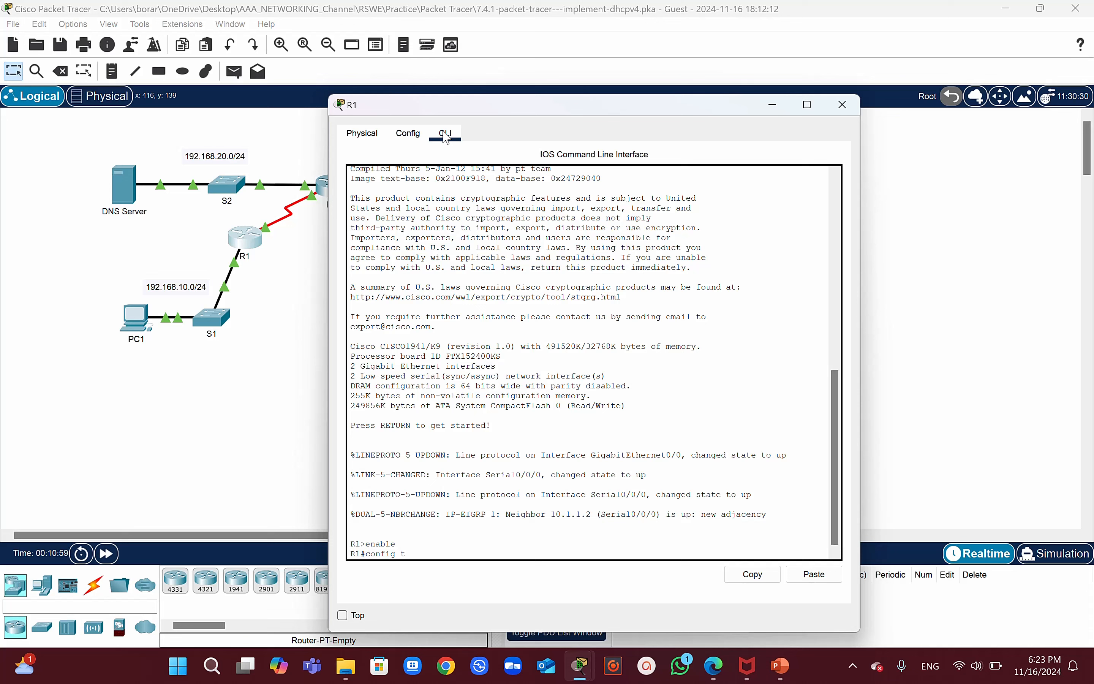
pyautogui.press('Return')
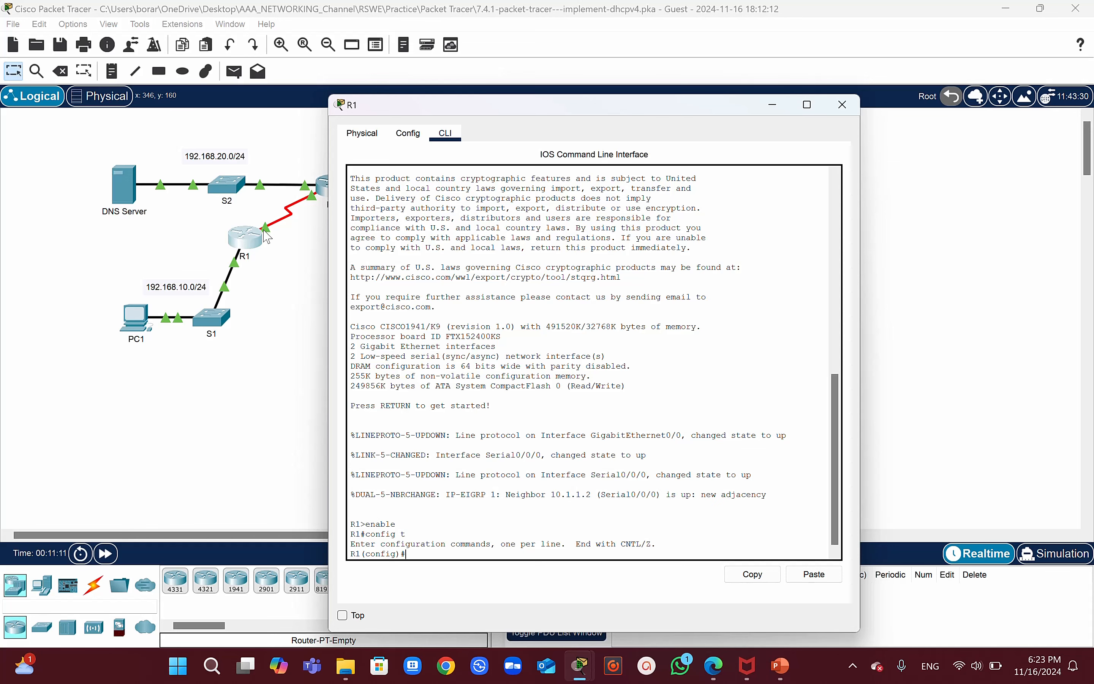
pyautogui.click(279, 310)
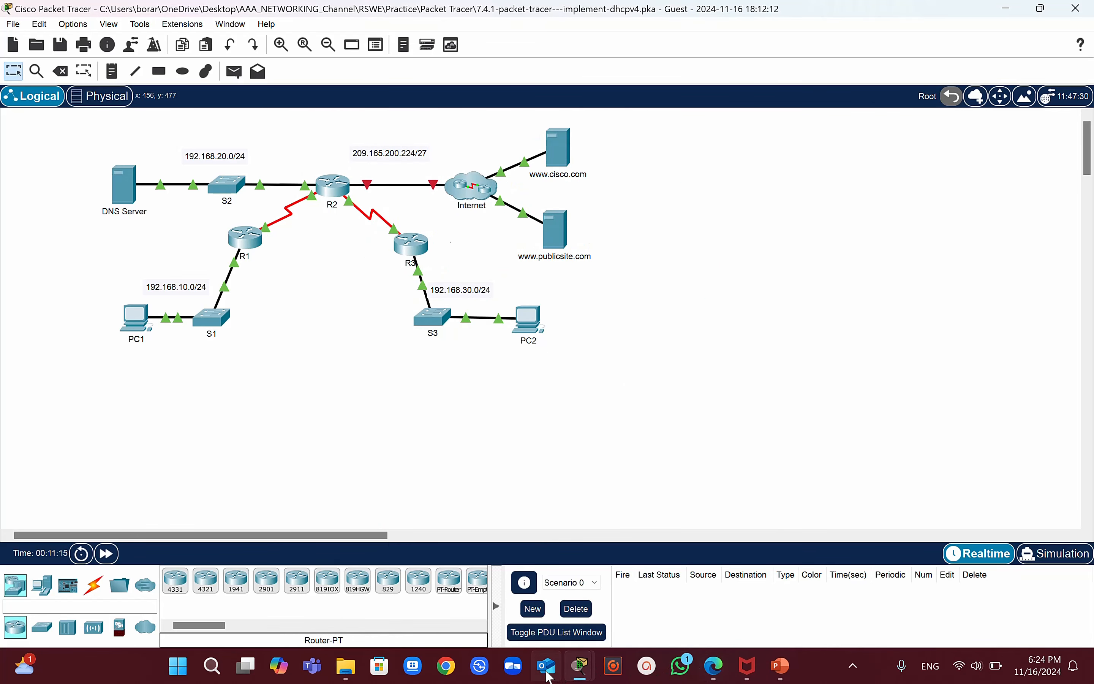
# Set the IP helper address on R3's G0/0 interface to 10.2.2.2, consulting the activity's addressing table for R2's S0/0/1 address.
pyautogui.moveTo(583, 677)
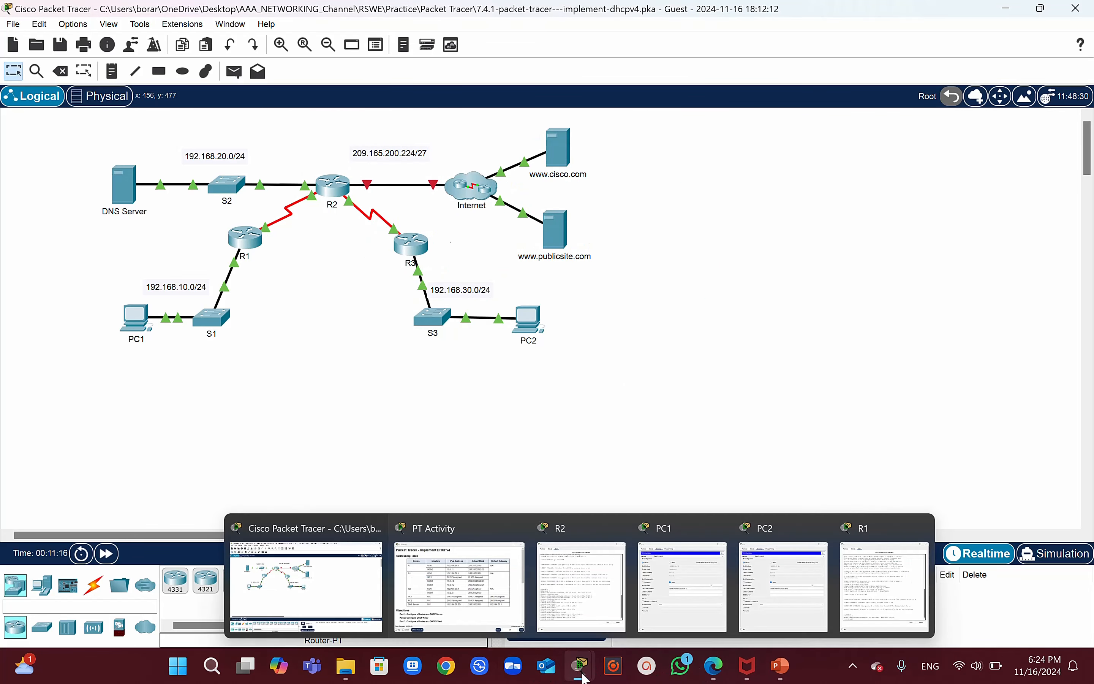
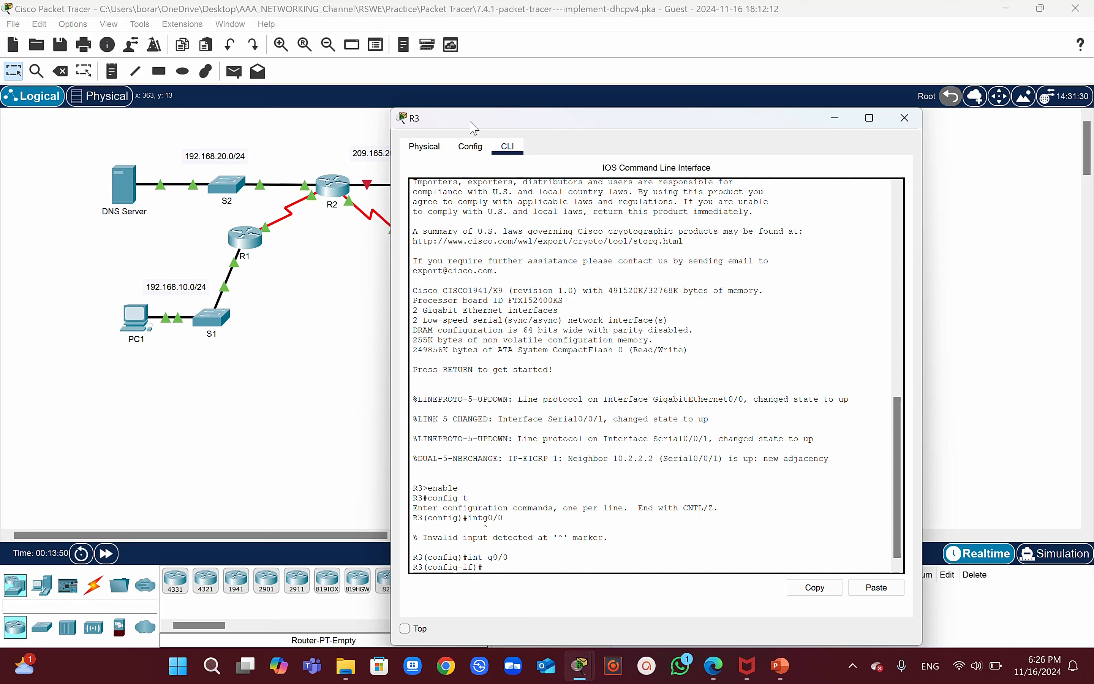
pyautogui.write('ip hekp')
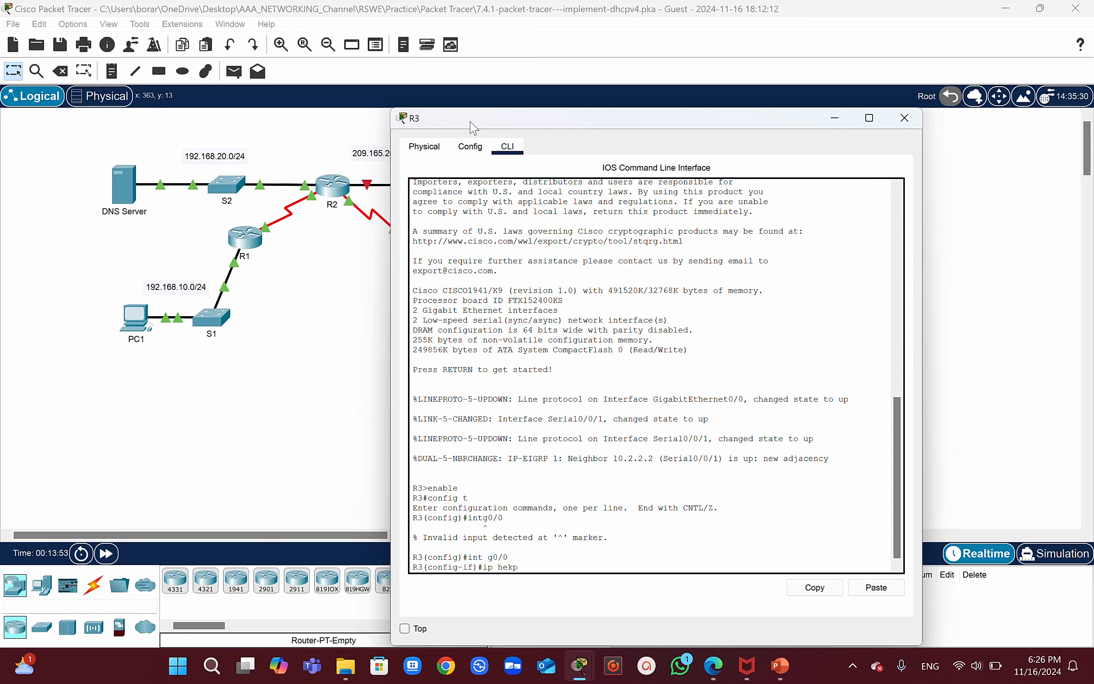
pyautogui.press('BackSpace')
pyautogui.press('BackSpace')
pyautogui.write('lper')
pyautogui.press('Tab')
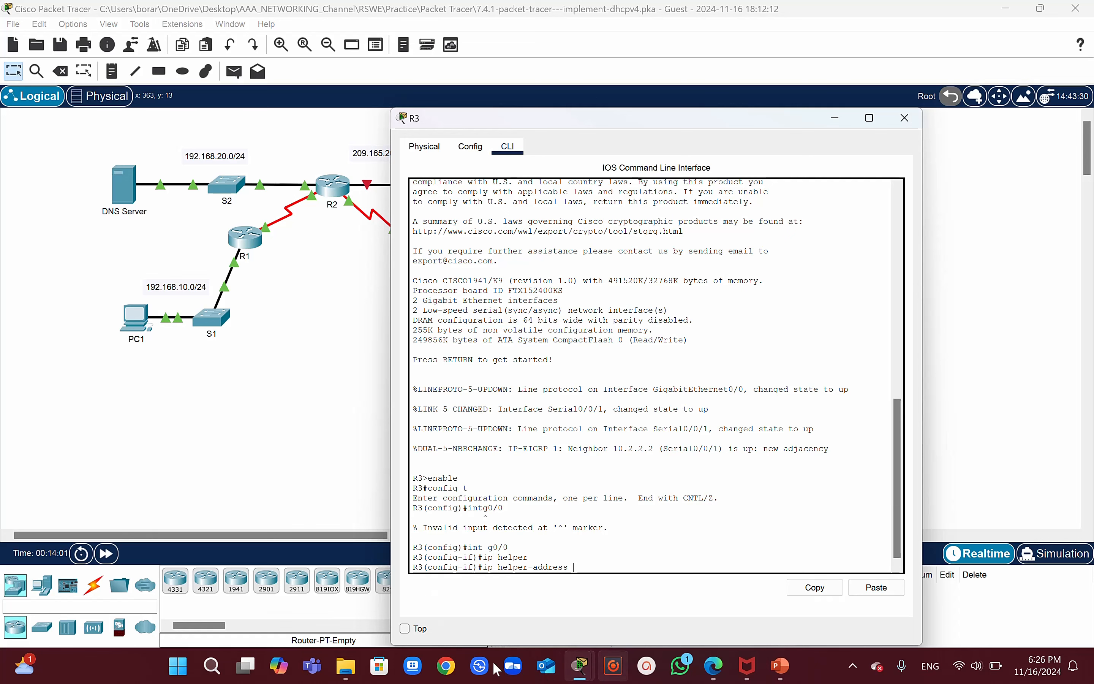
pyautogui.moveTo(580, 666)
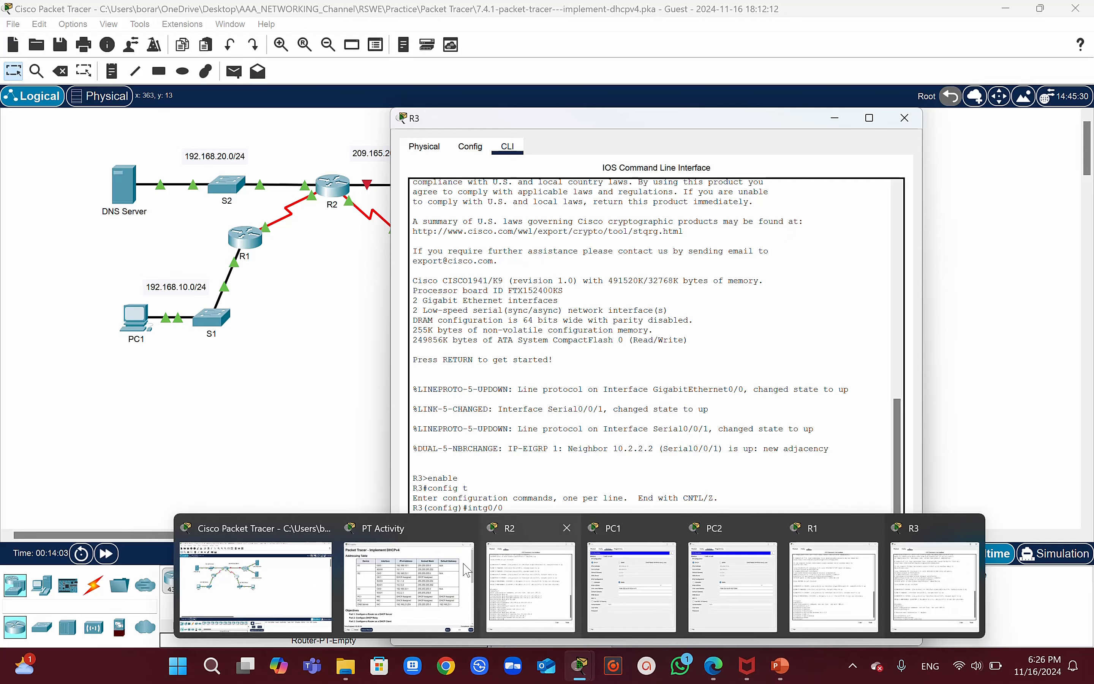
pyautogui.click(430, 589)
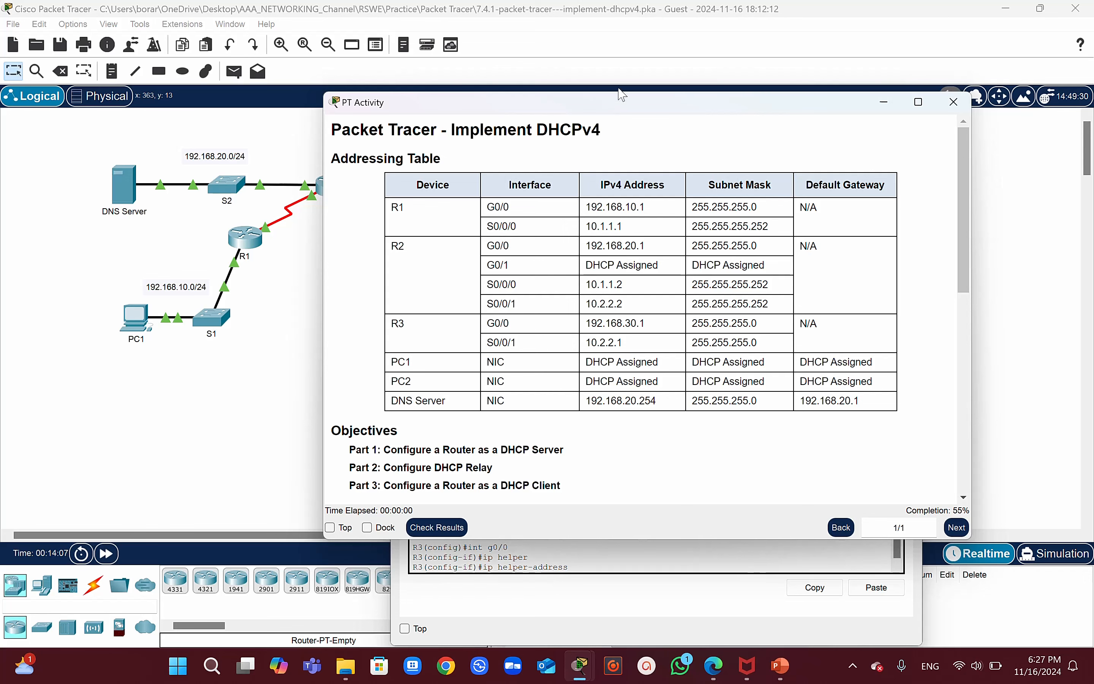
pyautogui.moveTo(609, 114); pyautogui.dragTo(713, 113)
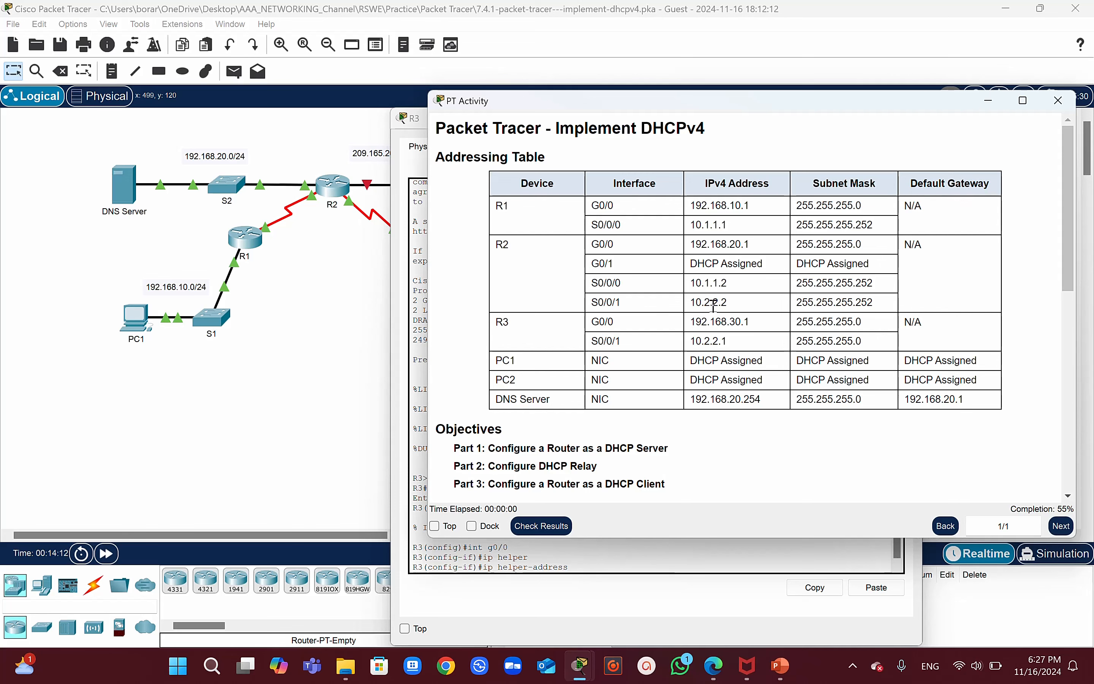
pyautogui.moveTo(582, 679)
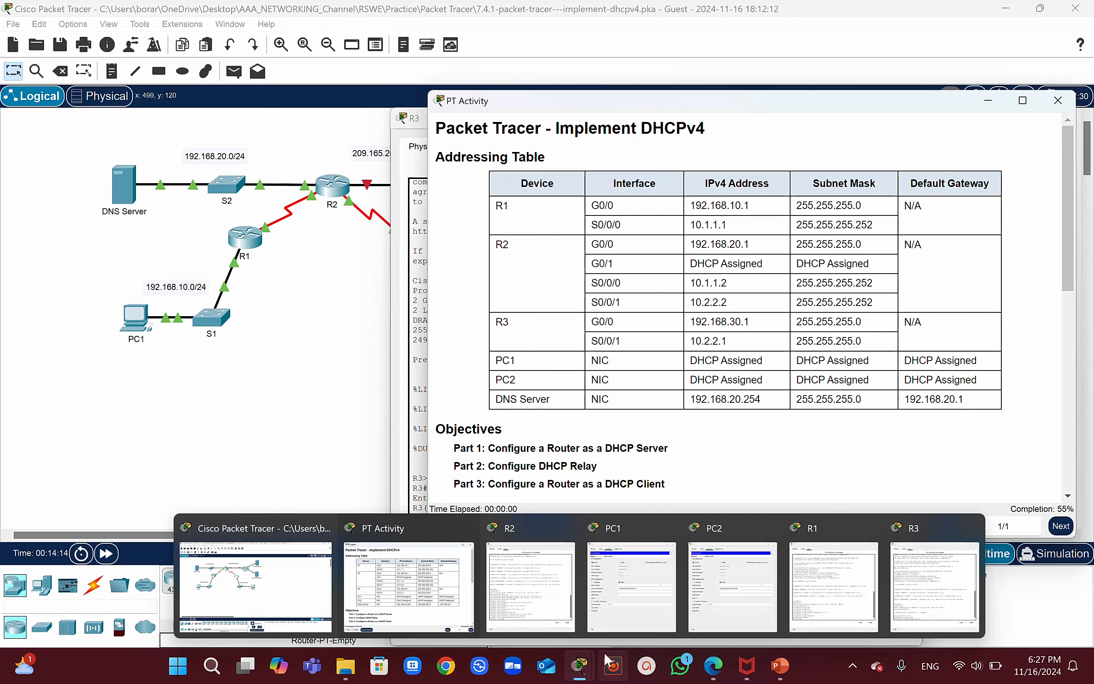
pyautogui.click(955, 593)
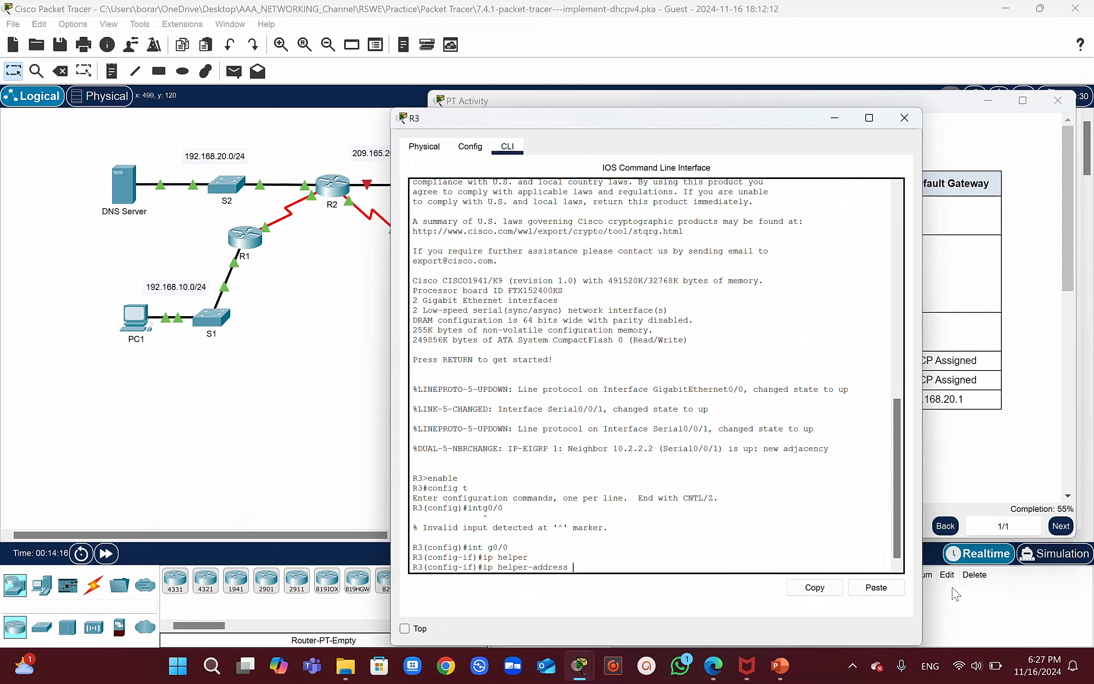
pyautogui.press('BackSpace')
pyautogui.write('0.2.2.2')
pyautogui.press('Return')
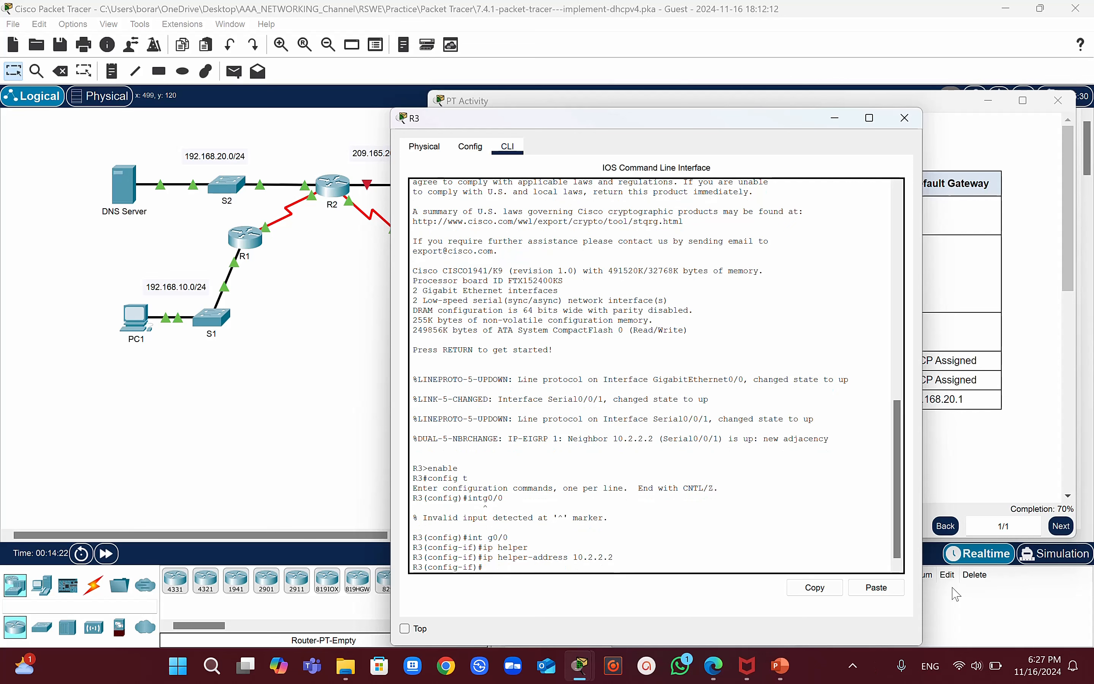
# Enable R3's G0/0 interface with no shutdown and minimize R3's window.
pyautogui.write('no sh')
pyautogui.press('Tab')
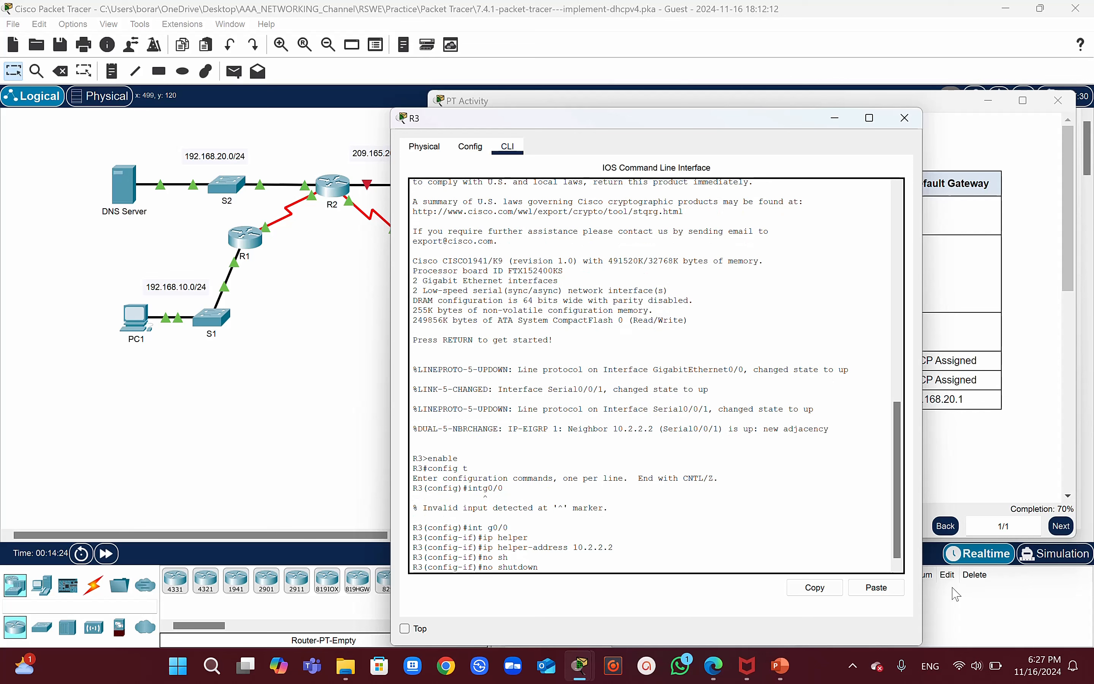
pyautogui.press('Return')
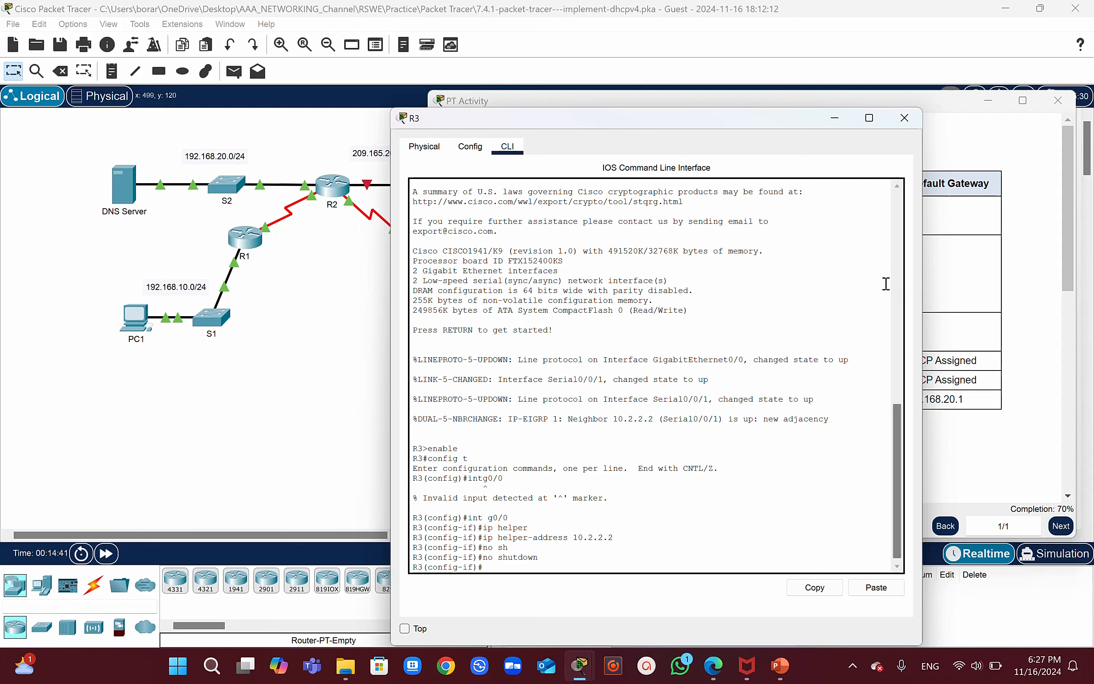
pyautogui.click(836, 119)
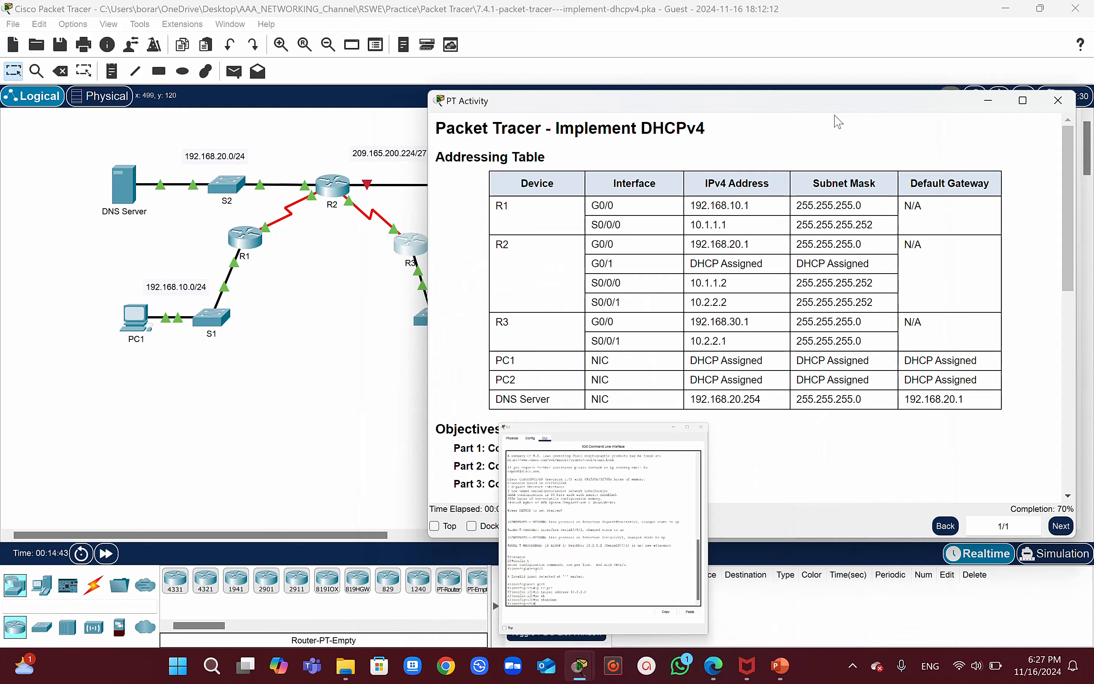
# Renew PC1's address by switching its IPv4 configuration to static and back to DHCP, and return to the topology.
pyautogui.click(271, 394)
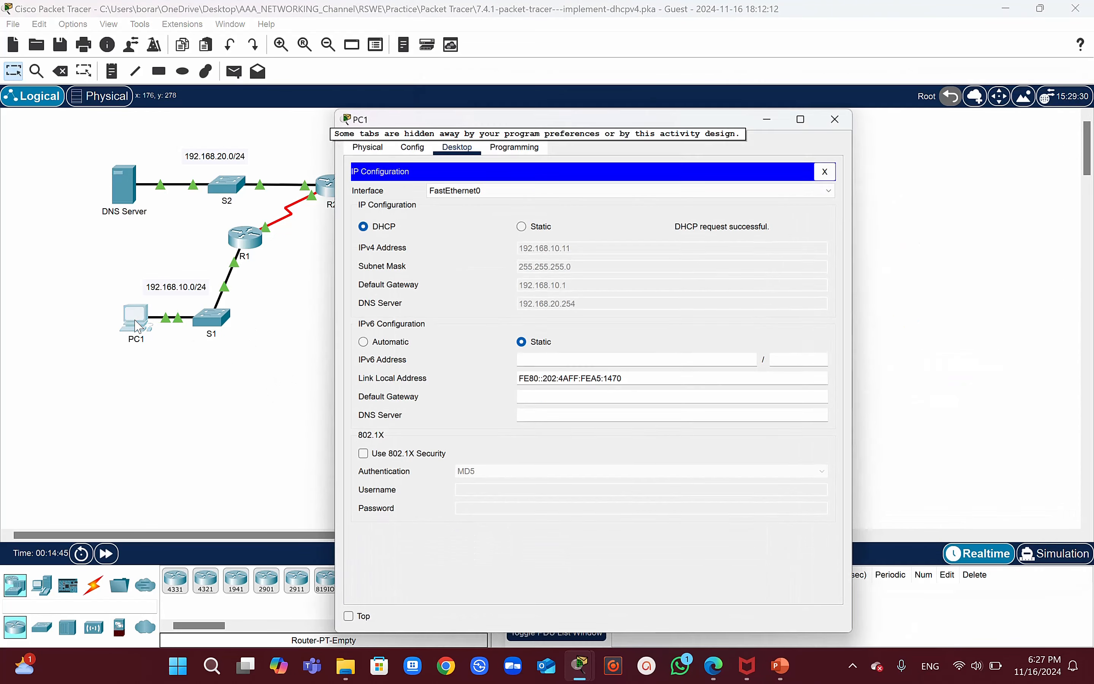
pyautogui.click(136, 322)
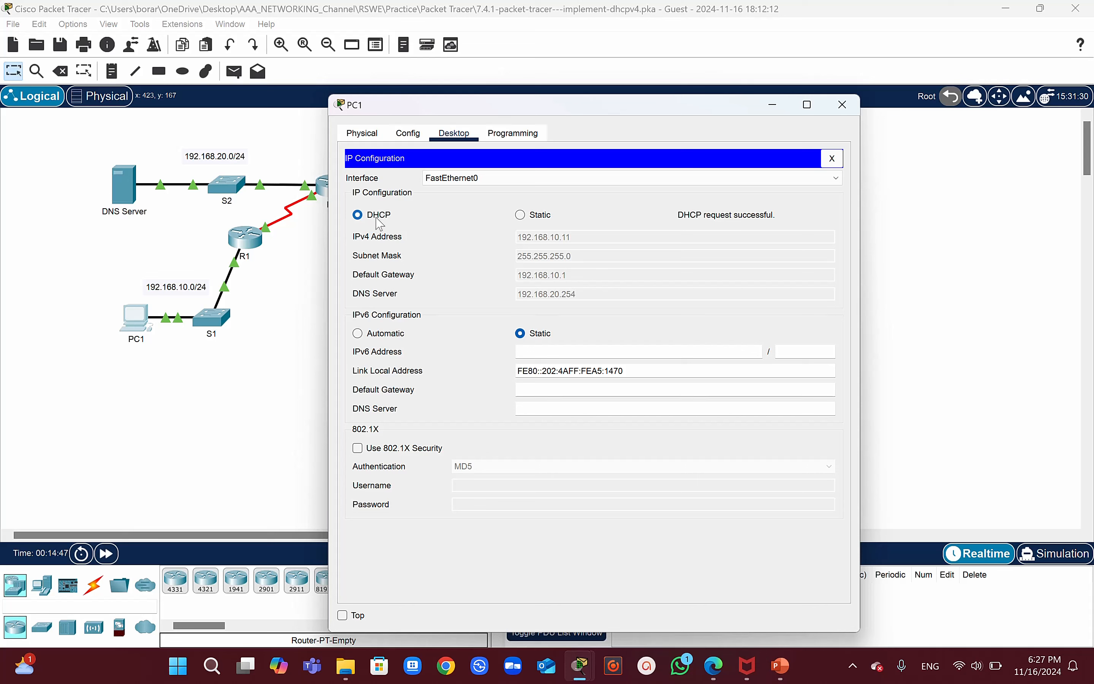
pyautogui.click(523, 220)
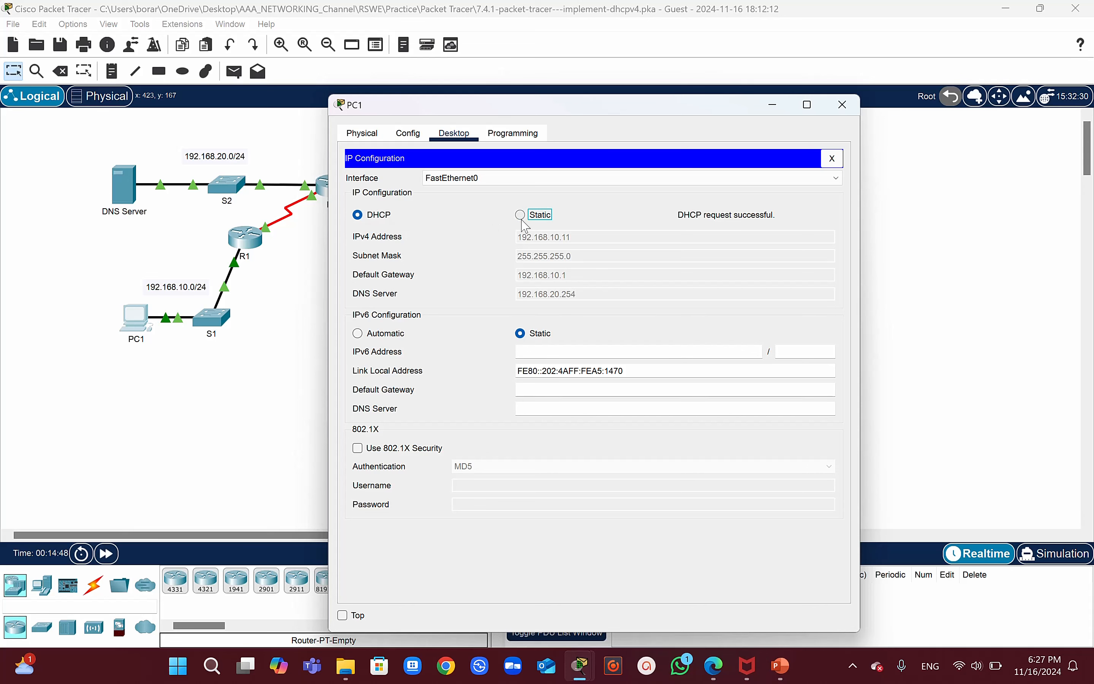
pyautogui.click(358, 217)
pyautogui.click(216, 376)
# Renew PC2's address by switching its IPv4 configuration to static and back to DHCP, and return to the topology.
pyautogui.click(529, 317)
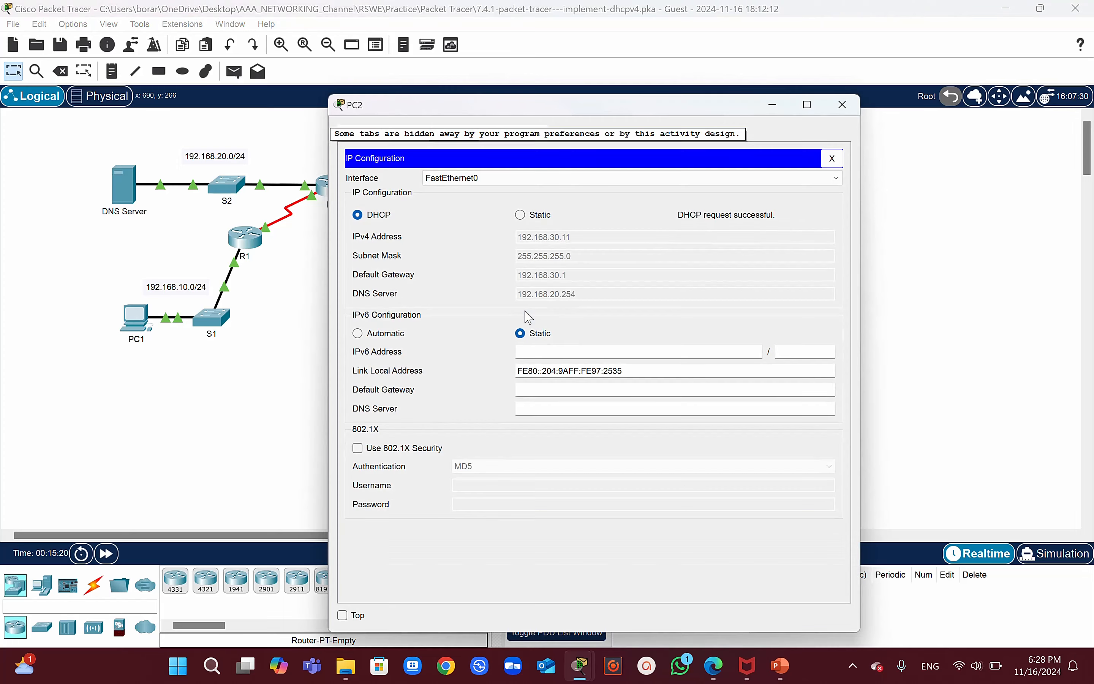
pyautogui.click(525, 216)
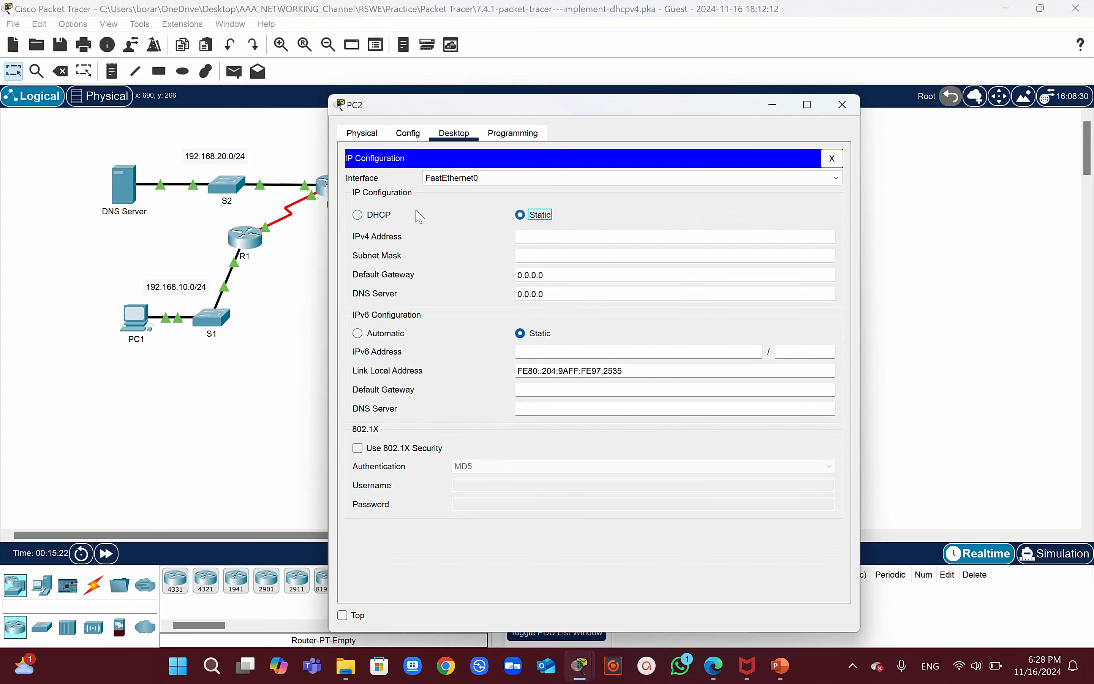
pyautogui.click(358, 216)
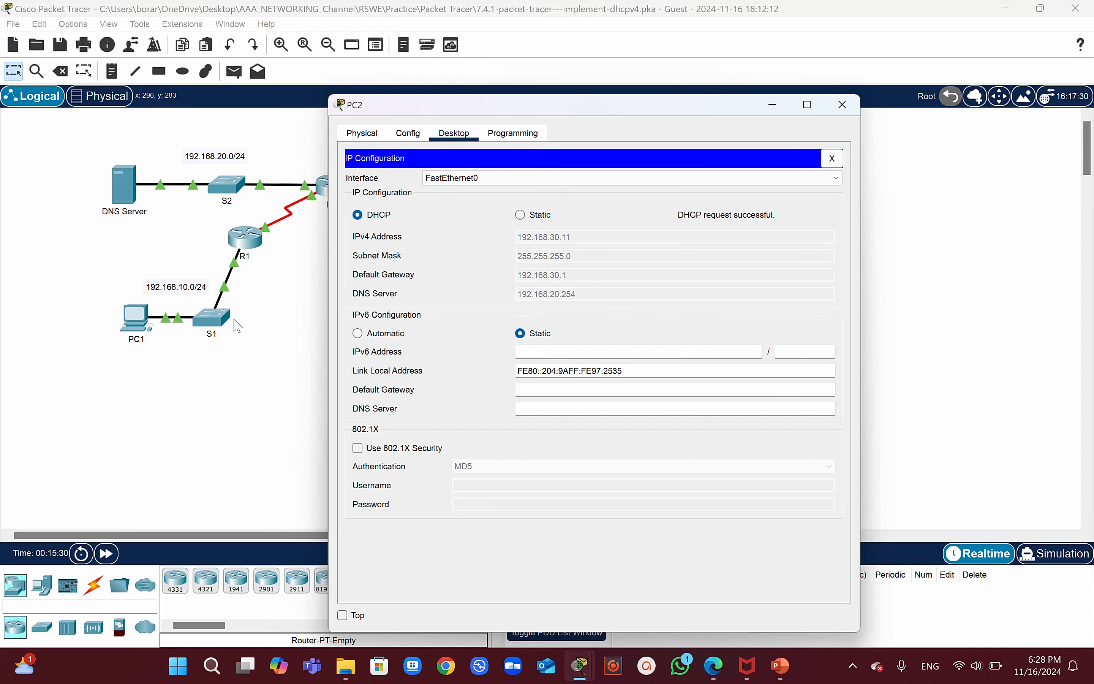
pyautogui.click(251, 369)
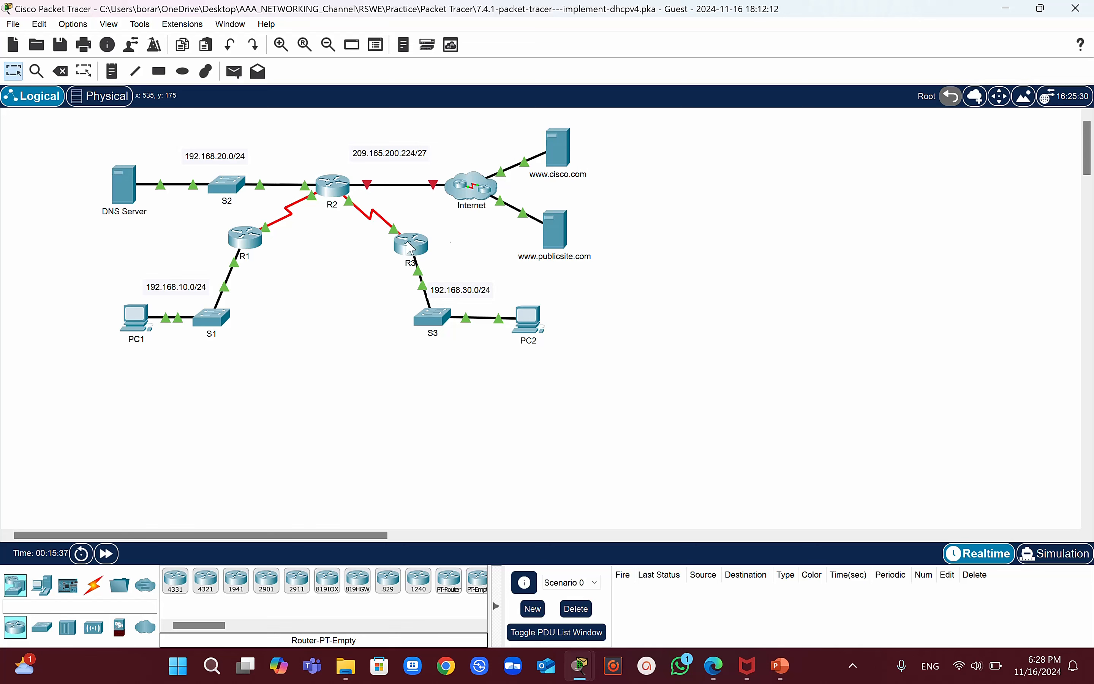
# Leave the DHCP pool configuration in R2's command line and enter interface configuration mode for G0/1.
pyautogui.moveTo(409, 247)
pyautogui.moveTo(354, 194)
pyautogui.moveTo(414, 186)
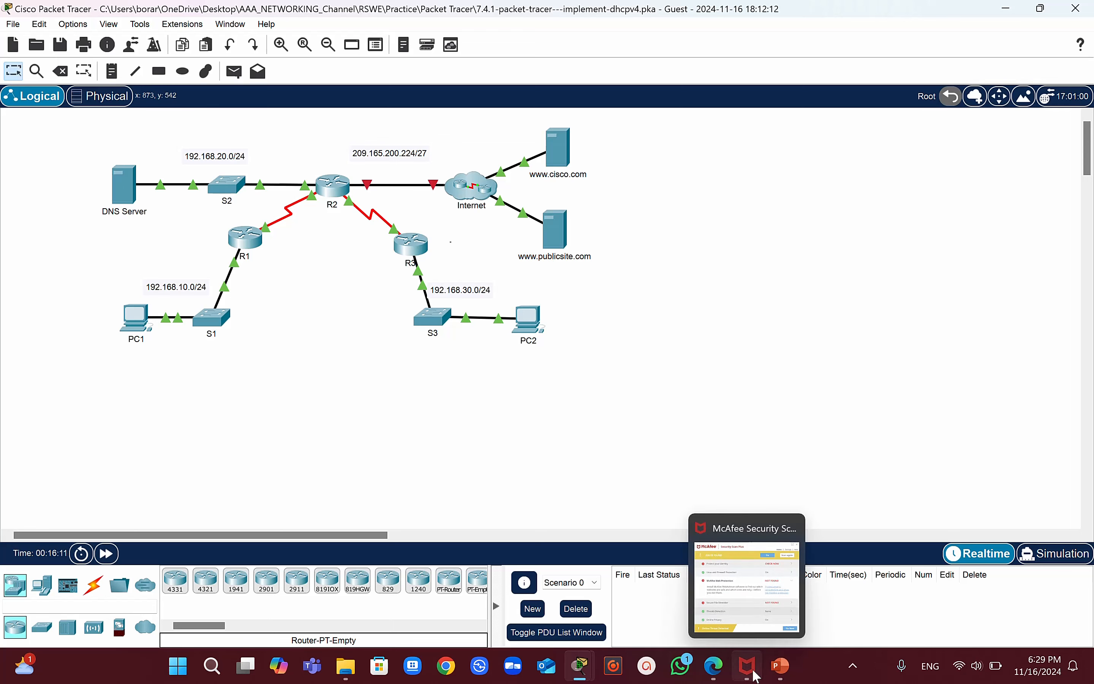
pyautogui.moveTo(581, 672)
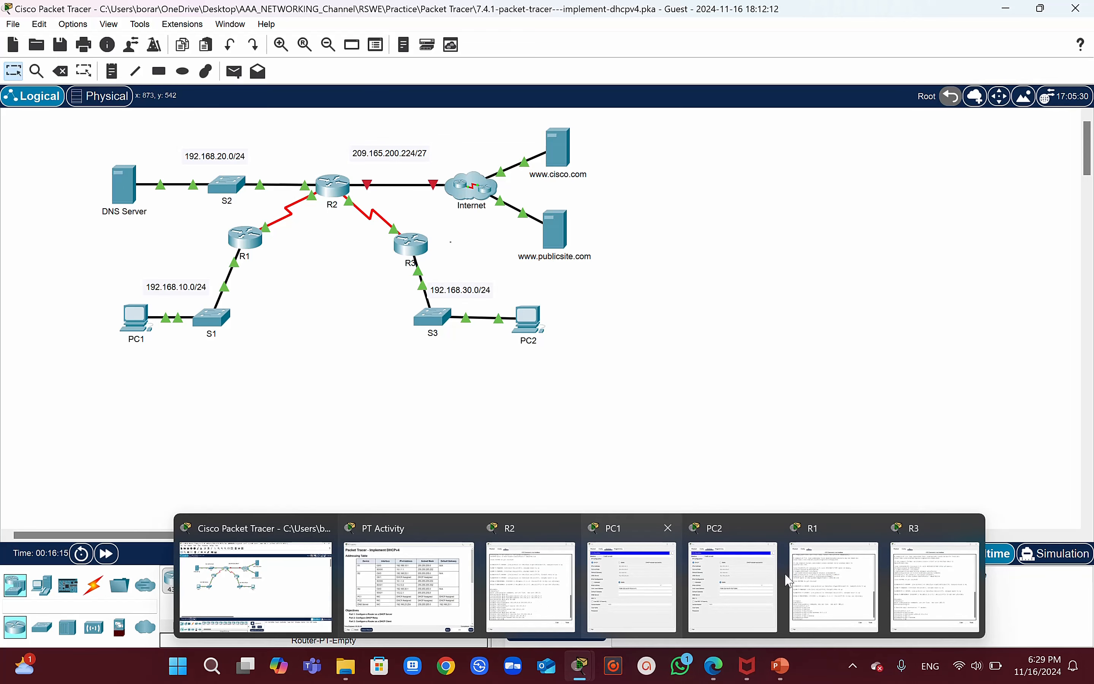
pyautogui.click(532, 582)
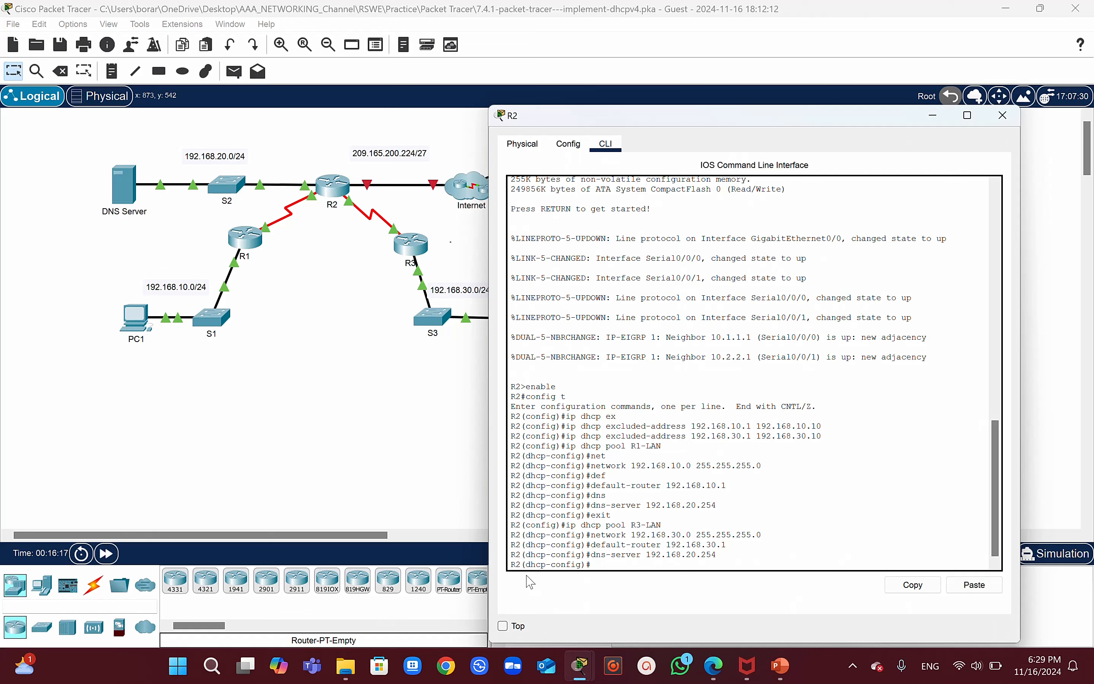
pyautogui.rightClick(604, 565)
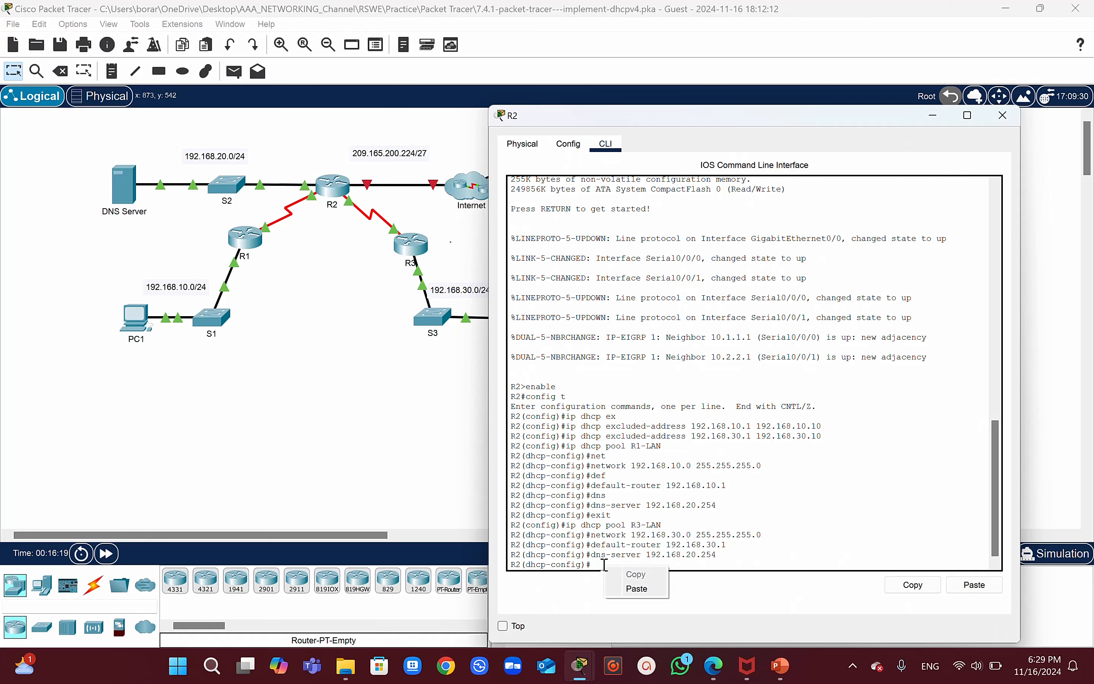
pyautogui.click(785, 542)
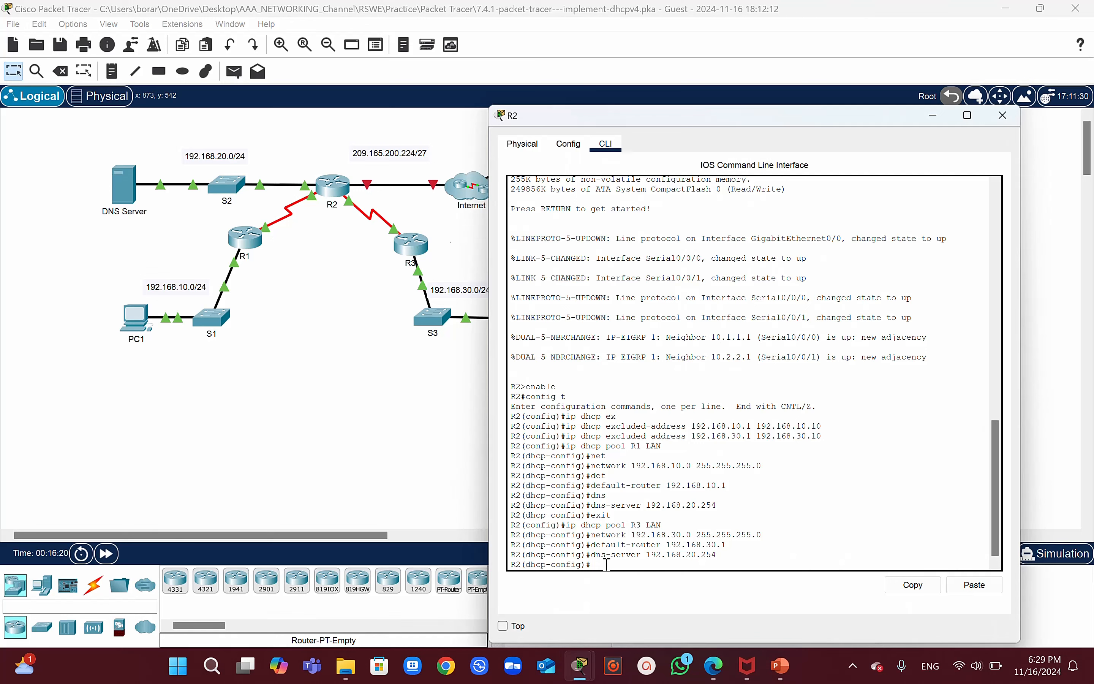
pyautogui.write('exit')
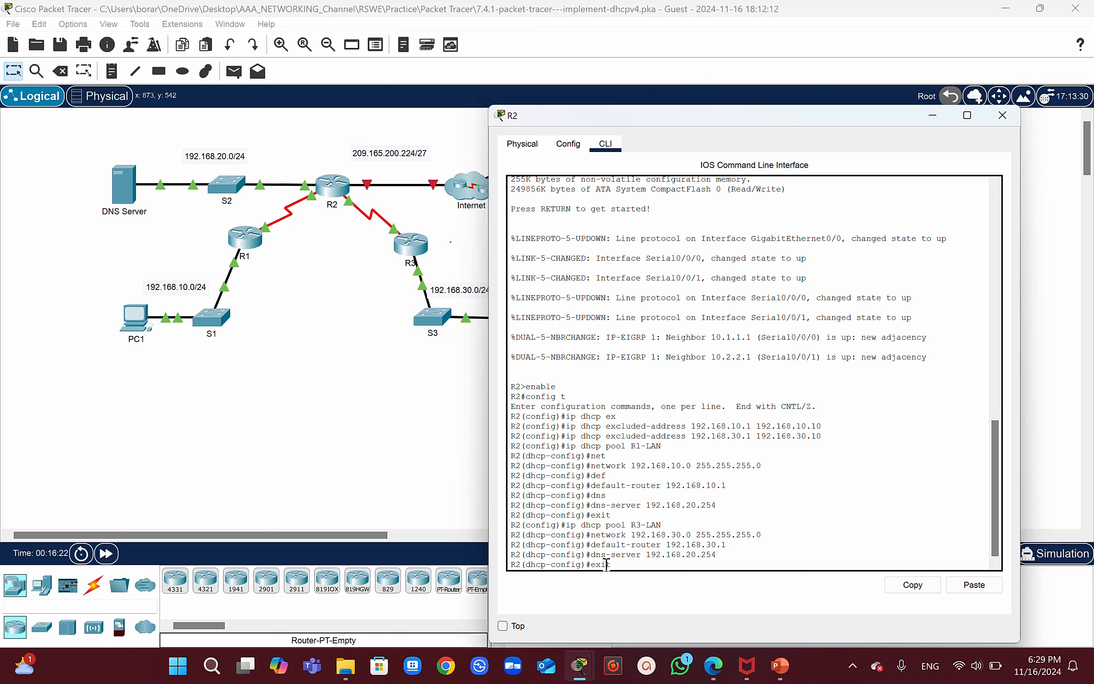
pyautogui.press('Return')
pyautogui.write('ig)#int')
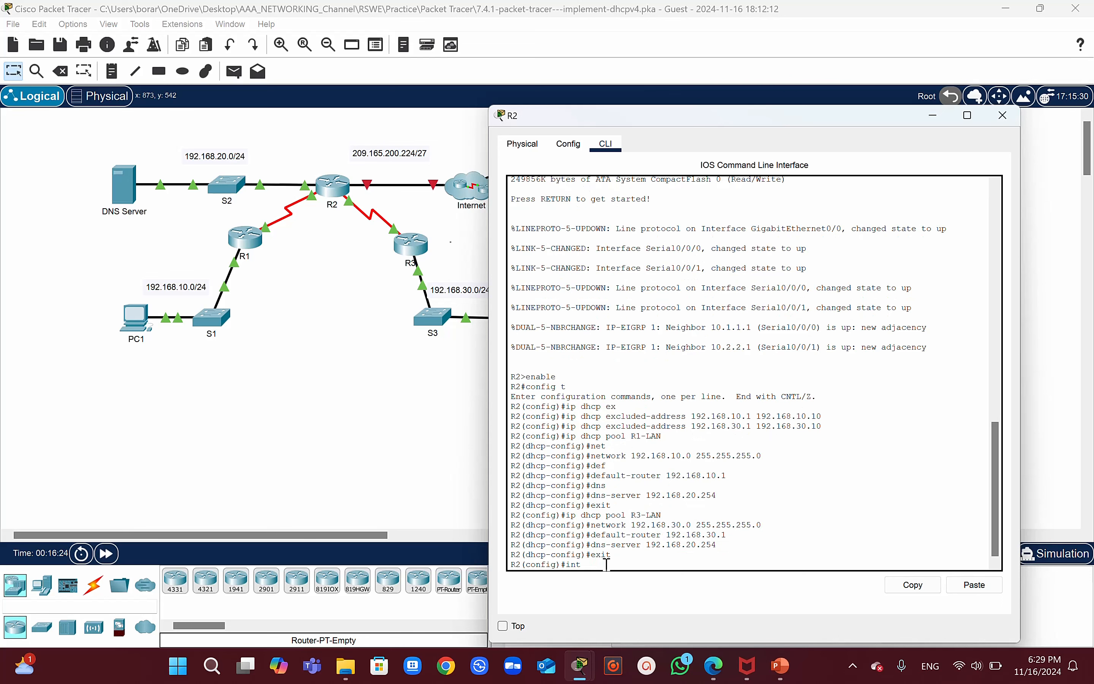
pyautogui.write(' g0/1')
pyautogui.press('Return')
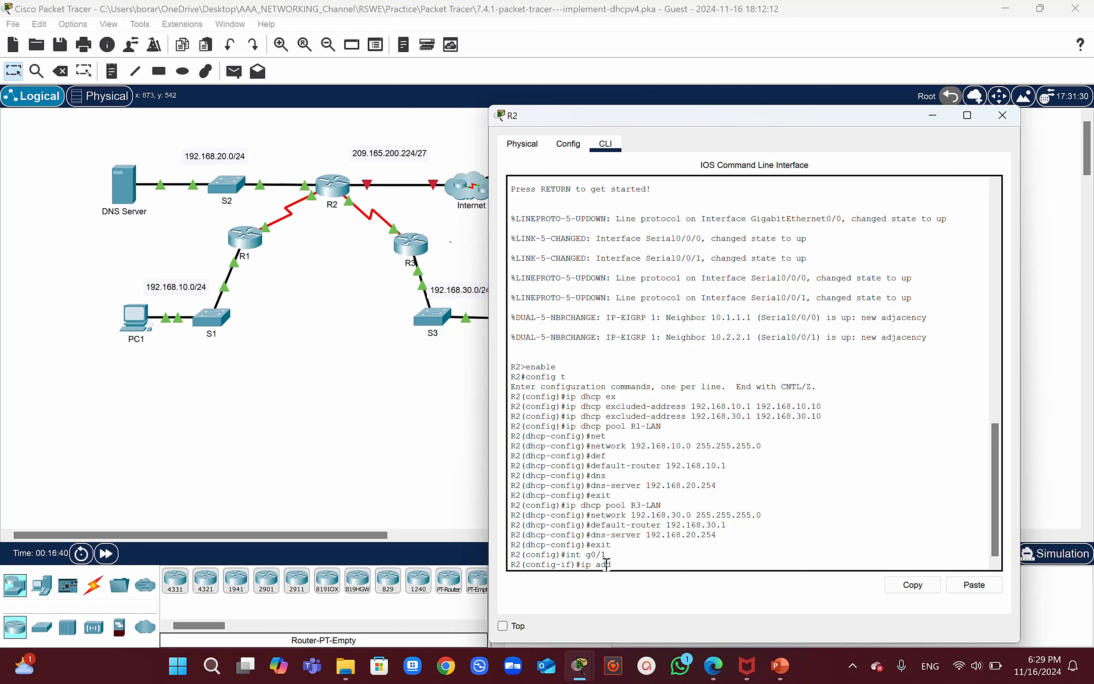
# Configure R2's G0/1 to obtain its IP address through DHCP and enable the interface with no shutdown.
pyautogui.press('Tab')
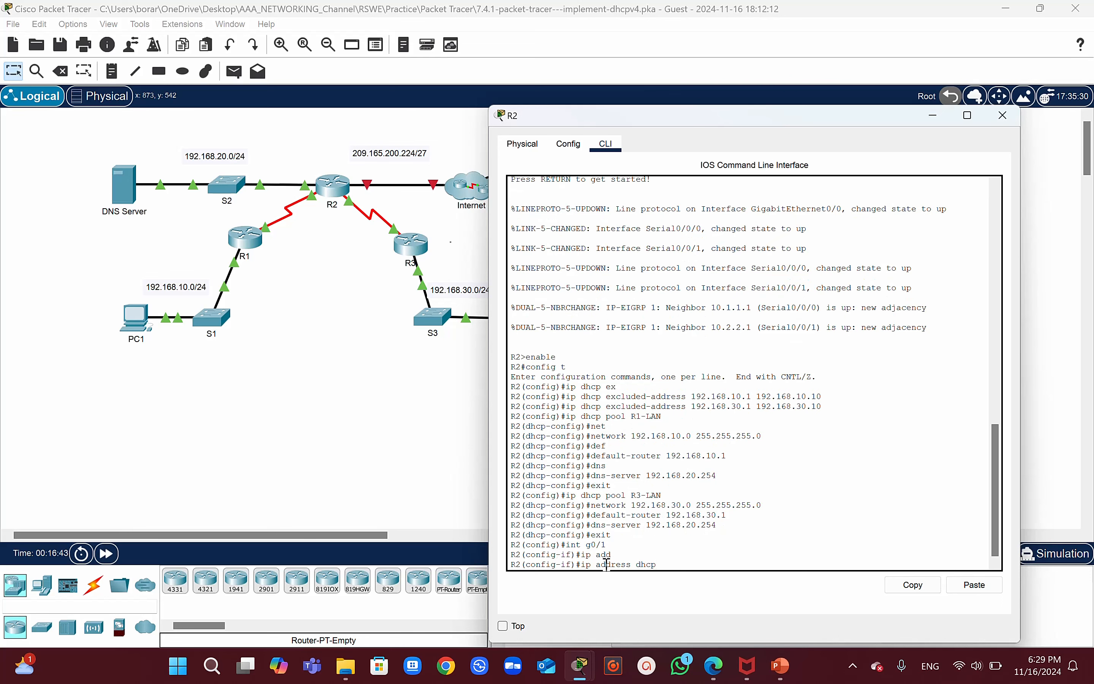
pyautogui.press('Return')
pyautogui.write('dhcp')
pyautogui.write('no ')
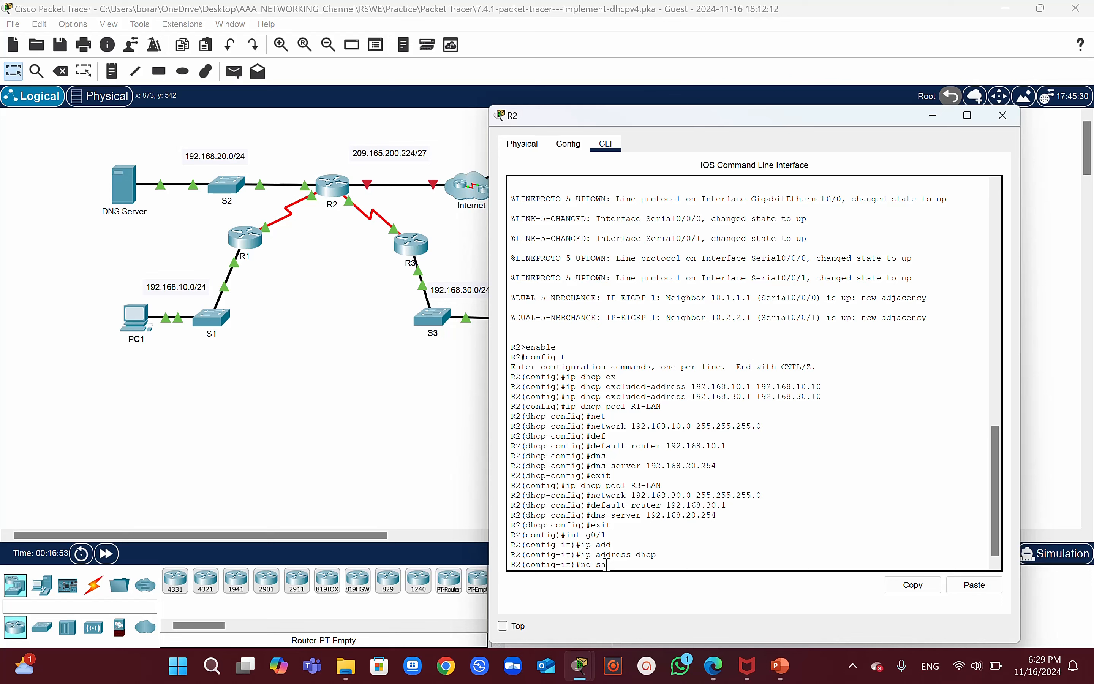
pyautogui.write('sh')
pyautogui.press('Tab')
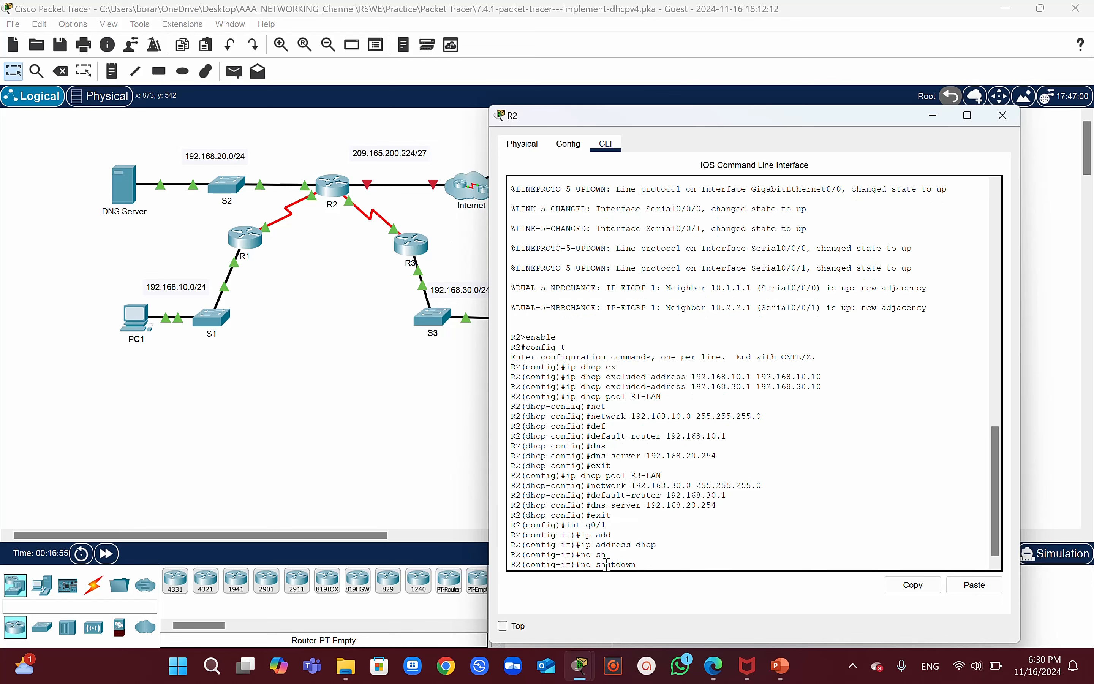
pyautogui.press('Return')
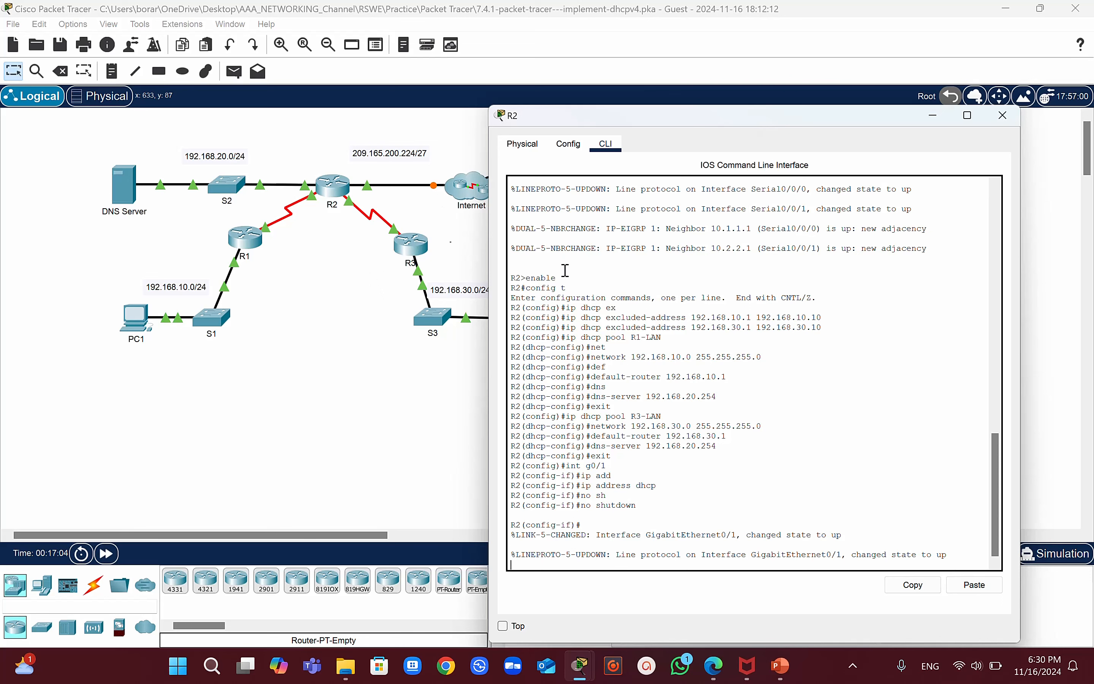
pyautogui.press('Return')
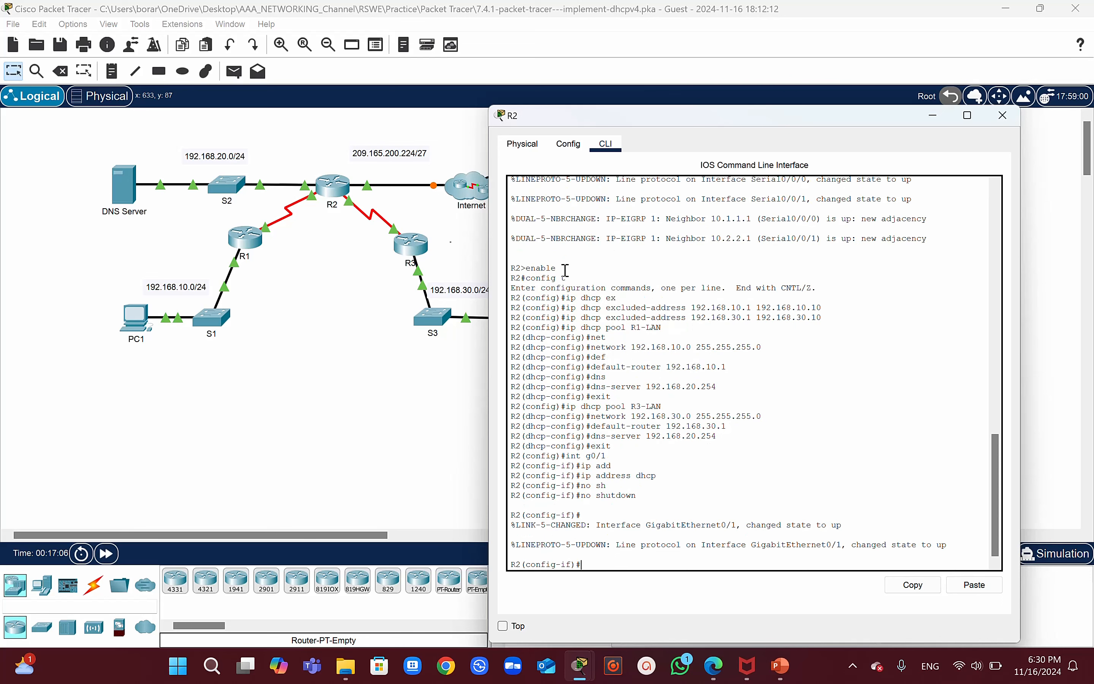
# Leave configuration mode on R2 and save the running configuration to the startup configuration under the default filename.
pyautogui.write('end')
pyautogui.press('Return')
pyautogui.press('Return')
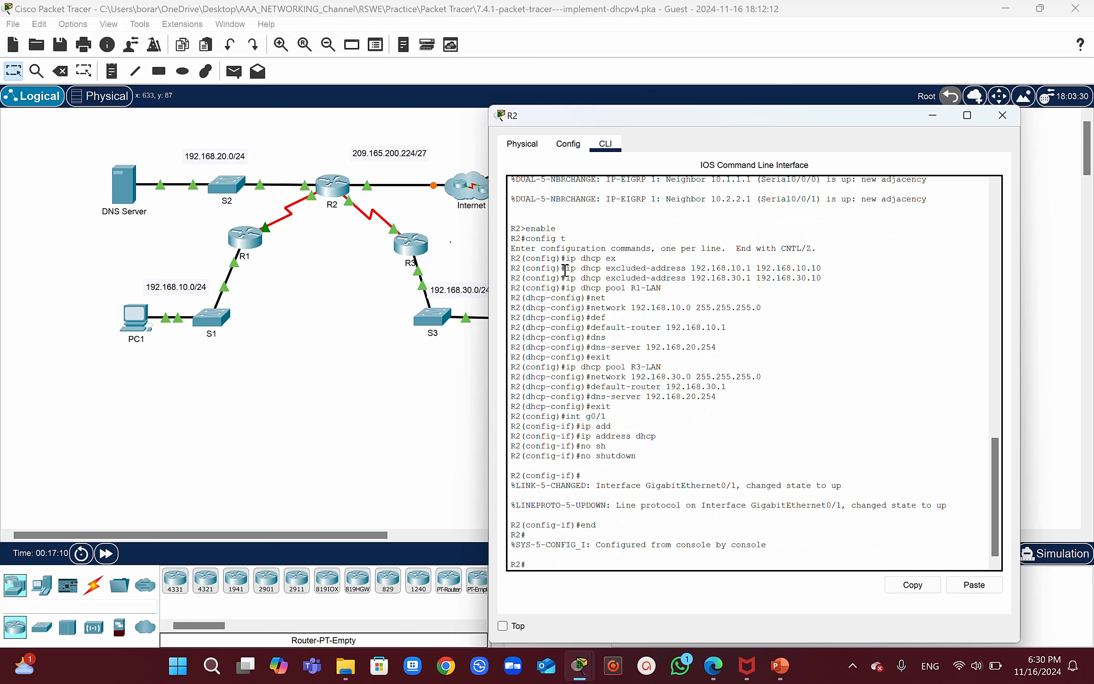
pyautogui.write('copy r')
pyautogui.press('Tab')
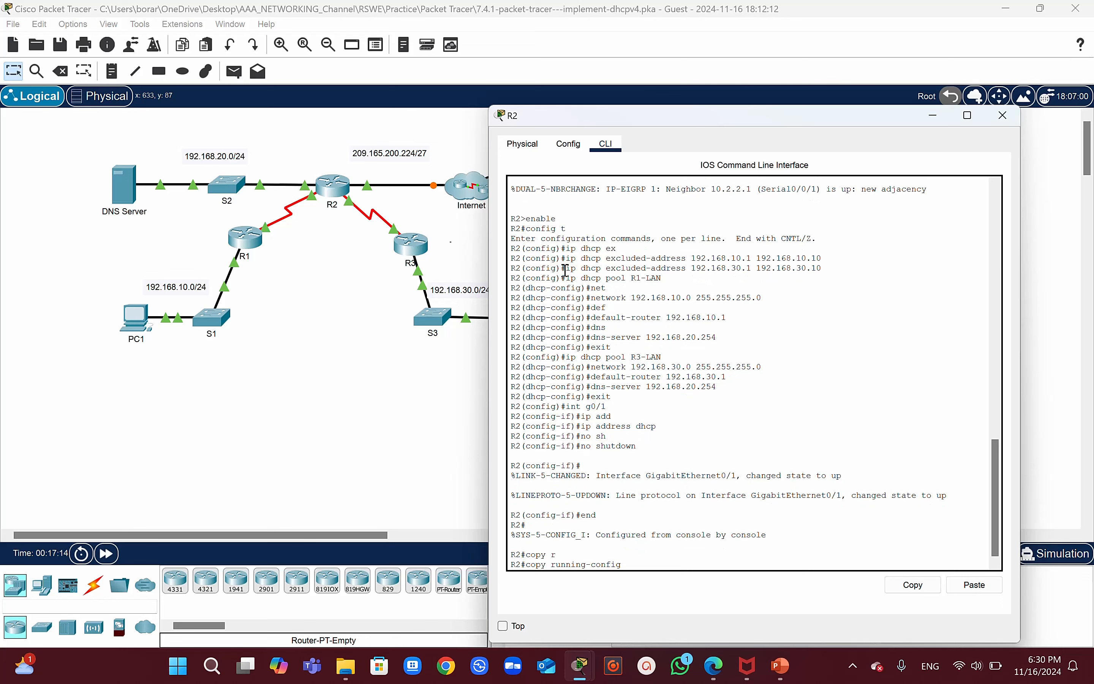
pyautogui.write('st')
pyautogui.press('Tab')
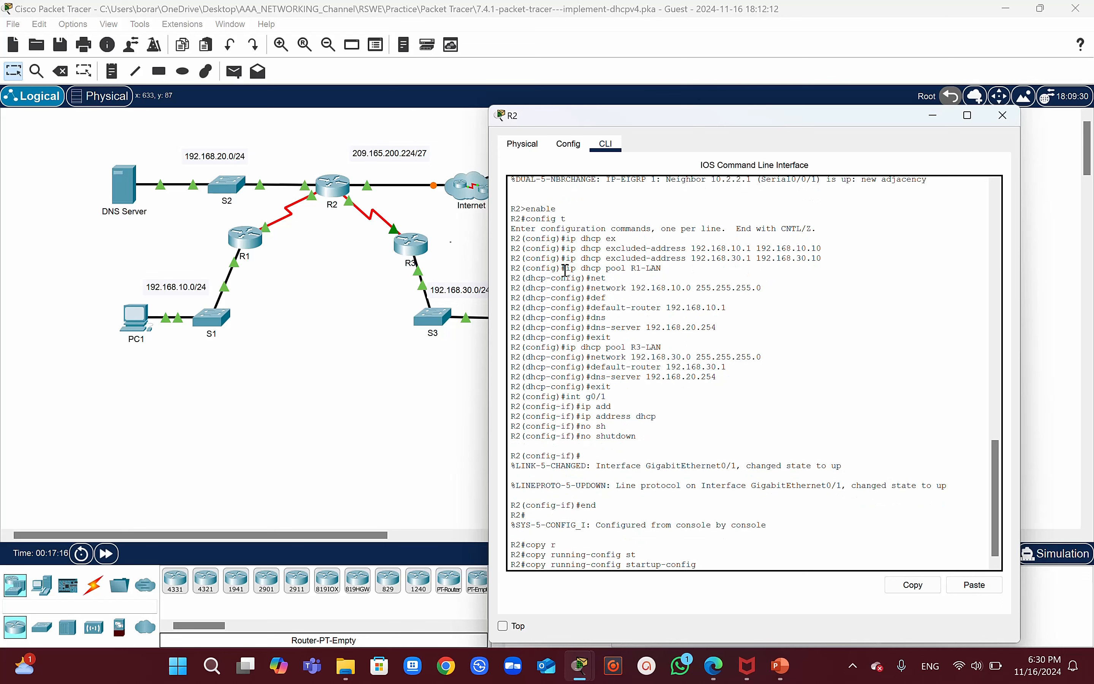
pyautogui.press('Return')
pyautogui.press('Return')
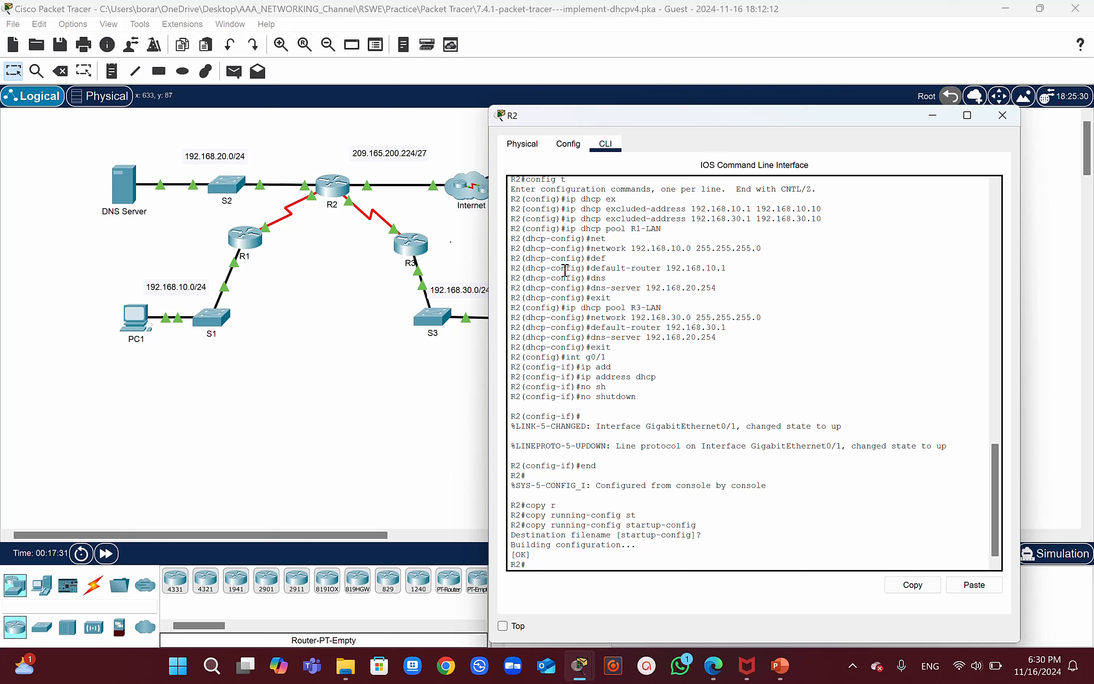
# Display only the DHCP section of R2's running configuration with show running-config | section dhcp.
pyautogui.write('how run')
pyautogui.press('Tab')
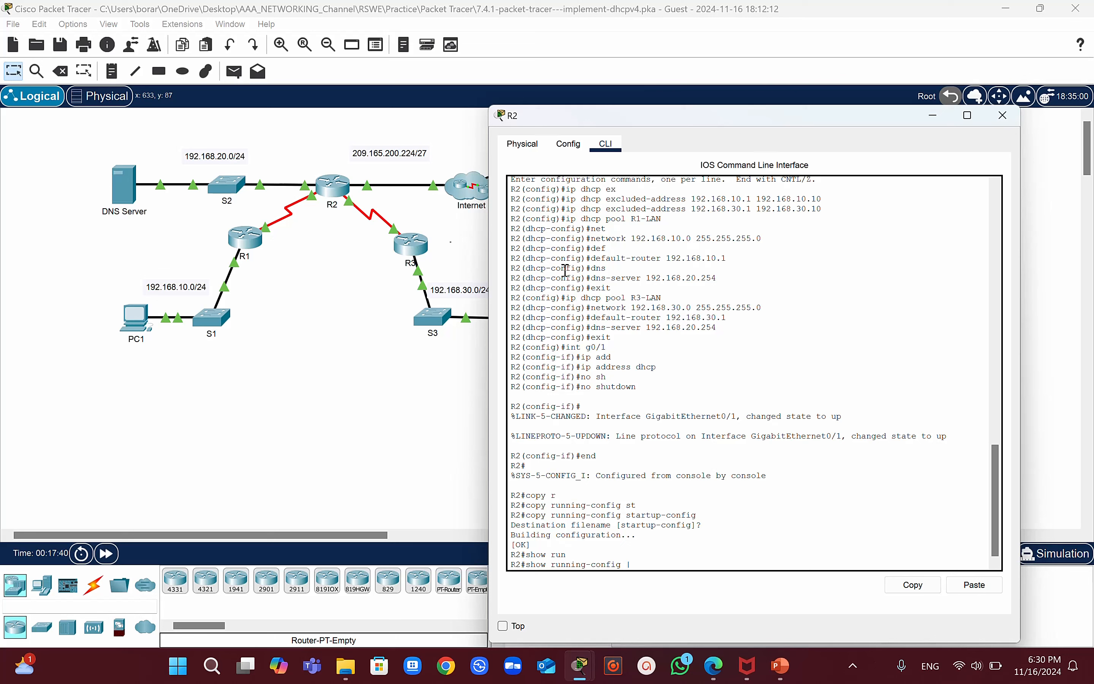
pyautogui.write('| section dhcp')
pyautogui.press('Return')
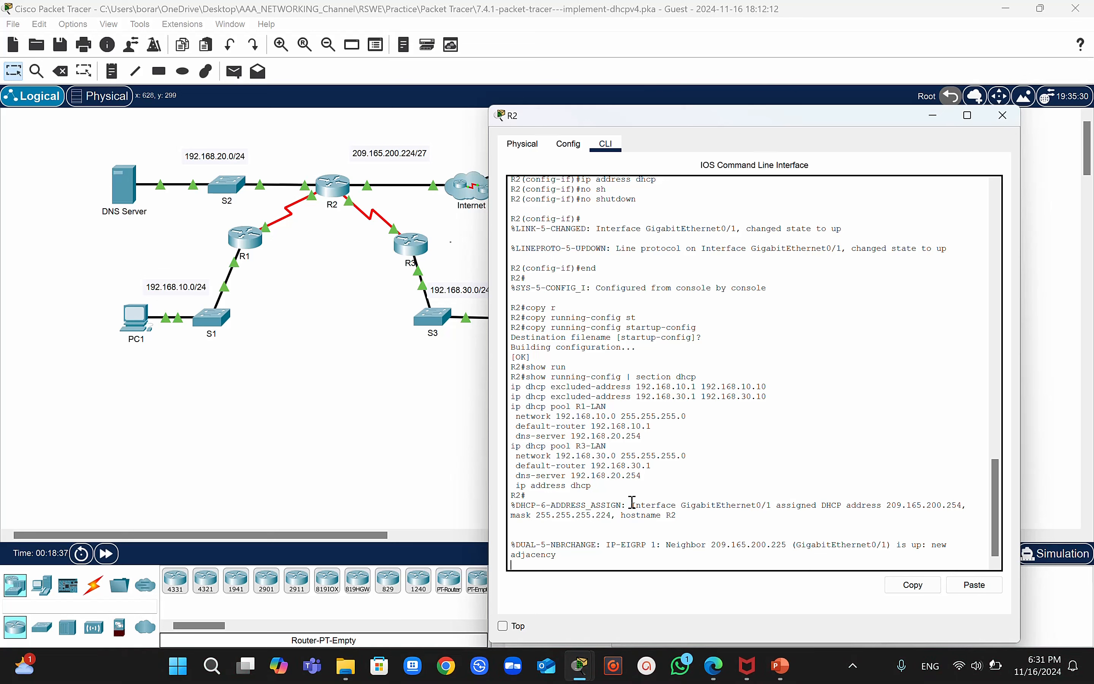
pyautogui.press('Return')
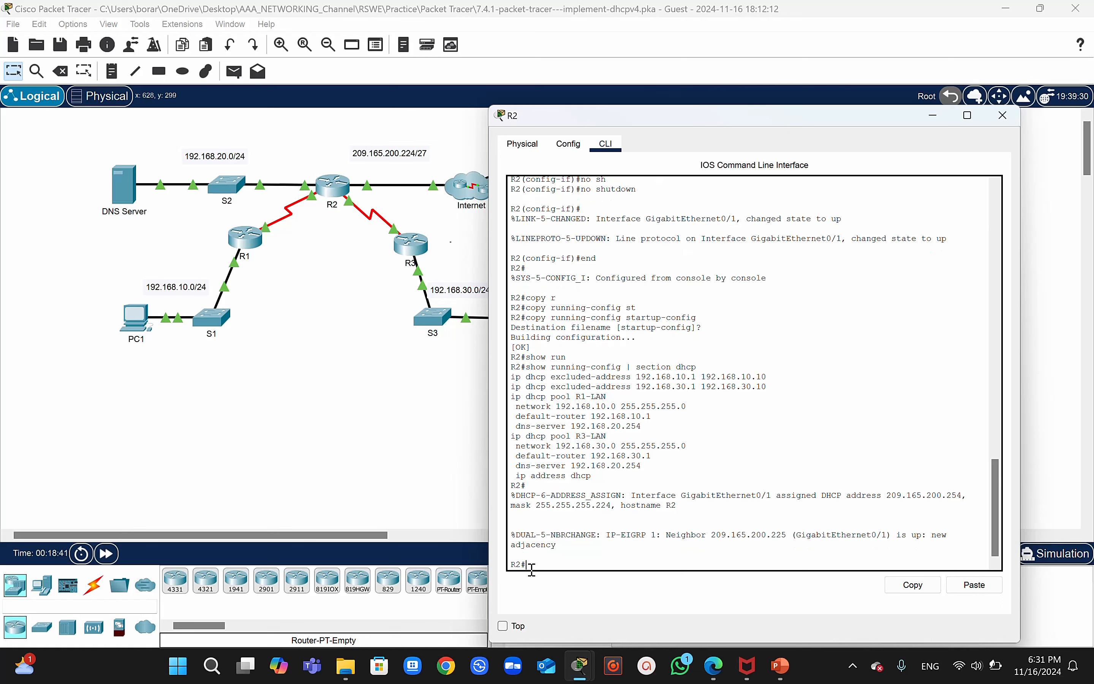
# List the DHCP address bindings on R2 with show ip dhcp binding.
pyautogui.write('show ip dhcp binding')
pyautogui.press('Return')
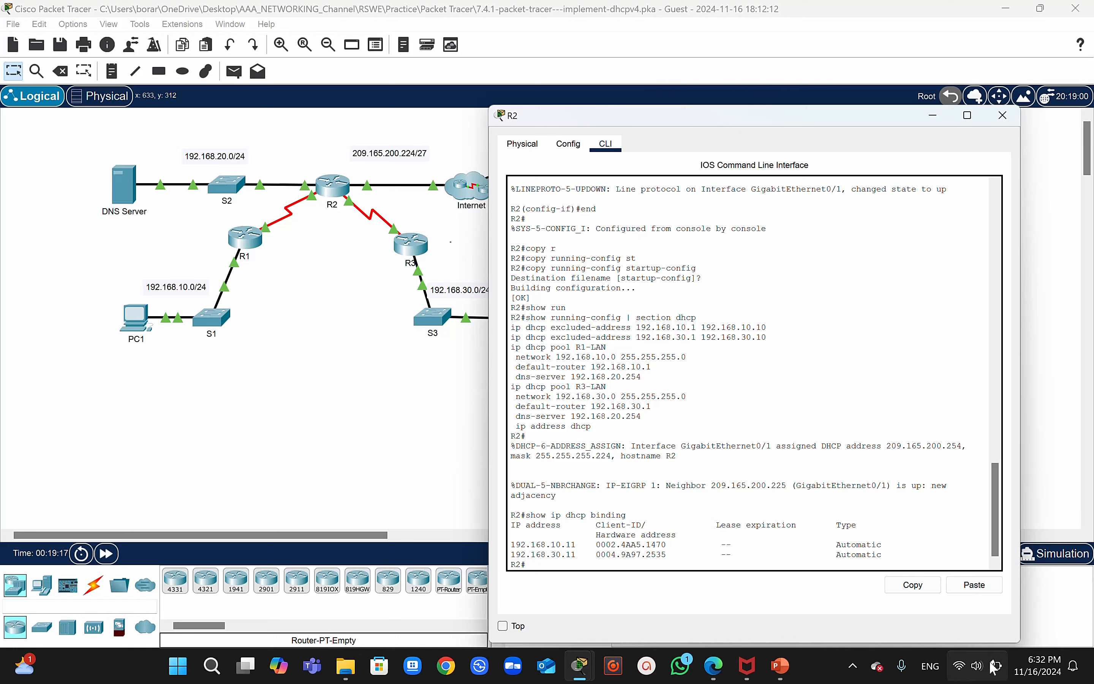
pyautogui.moveTo(994, 666)
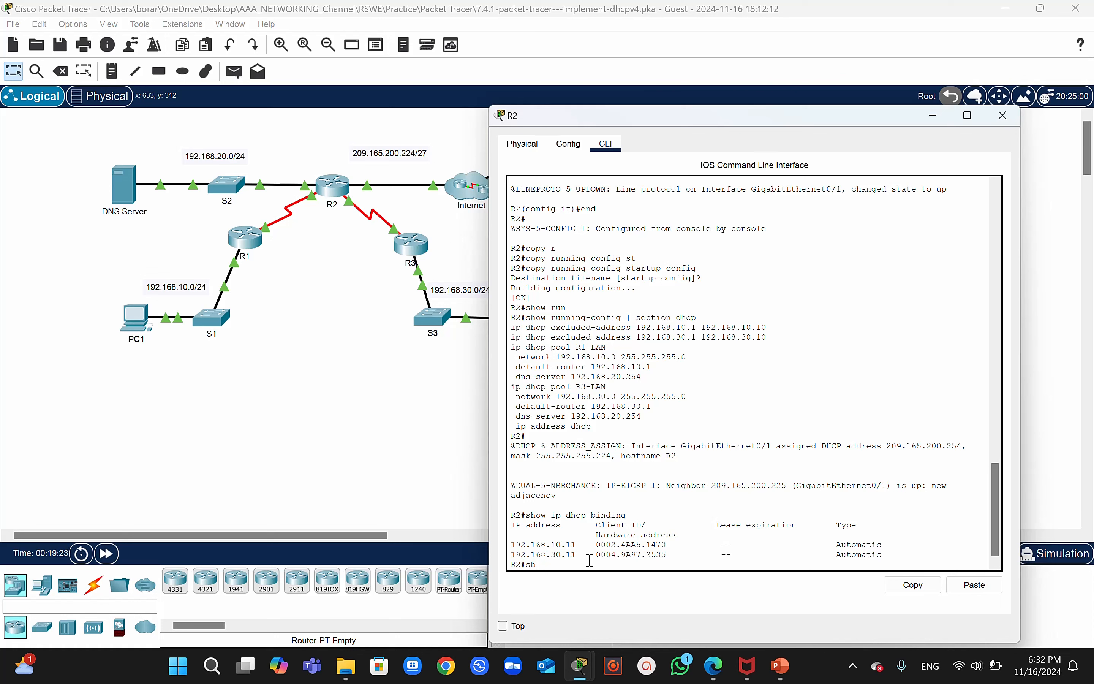
# Try to display R2's DHCP server message counts with show ip dhcp server statistics.
pyautogui.write('ow ip dhcp server st')
pyautogui.press('Tab')
pyautogui.write('a')
pyautogui.press('Tab')
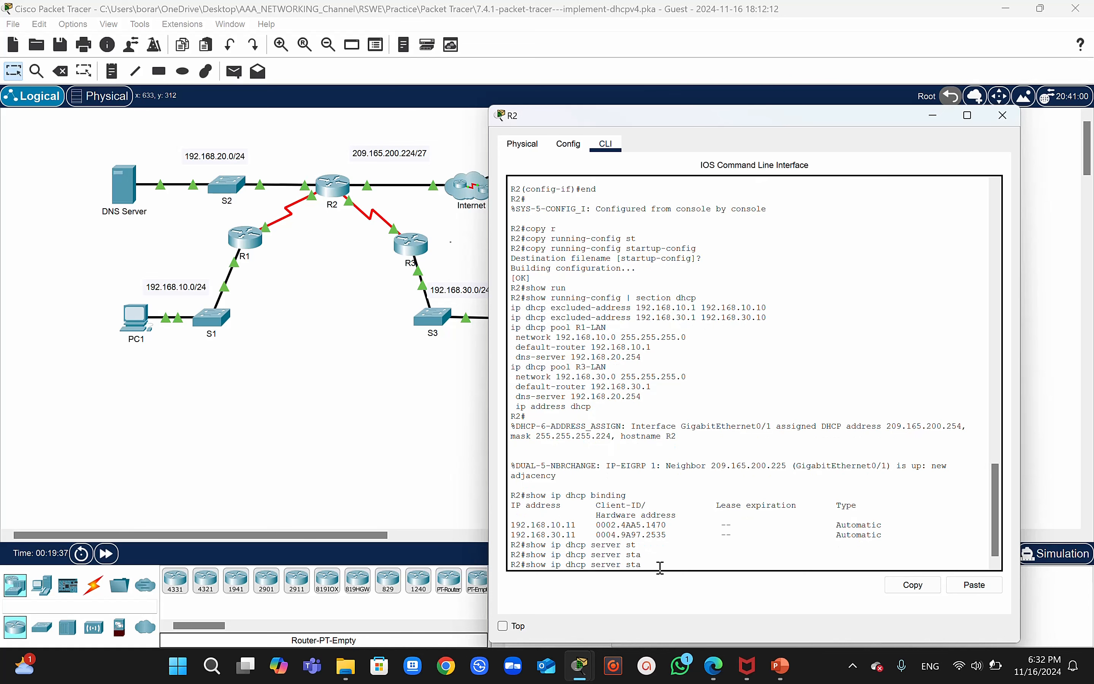
pyautogui.write('tistics')
pyautogui.press('Return')
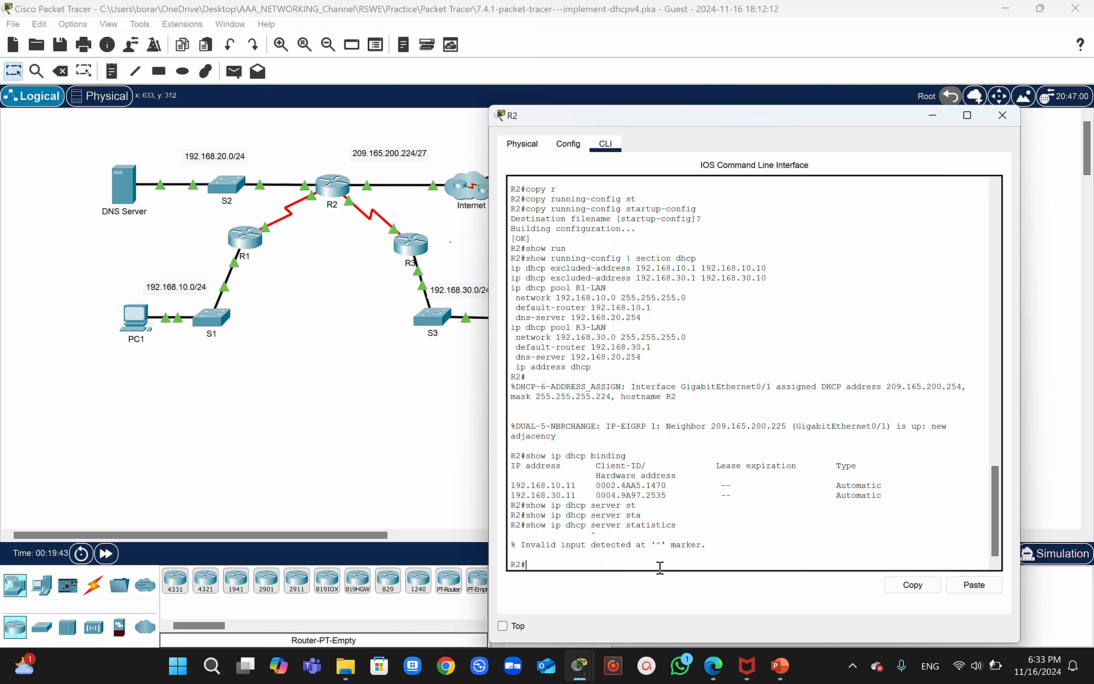
# Retype the server statistics part of the previous command on R2 and try running it again.
pyautogui.press('Up')
pyautogui.press('BackSpace')
pyautogui.press('BackSpace')
pyautogui.press('BackSpace')
pyautogui.press('BackSpace')
pyautogui.press('BackSpace')
pyautogui.press('BackSpace')
pyautogui.write('seever')
pyautogui.press('BackSpace')
pyautogui.press('BackSpace')
pyautogui.press('BackSpace')
pyautogui.press('BackSpace')
pyautogui.write('rver statistics')
pyautogui.press('Return')
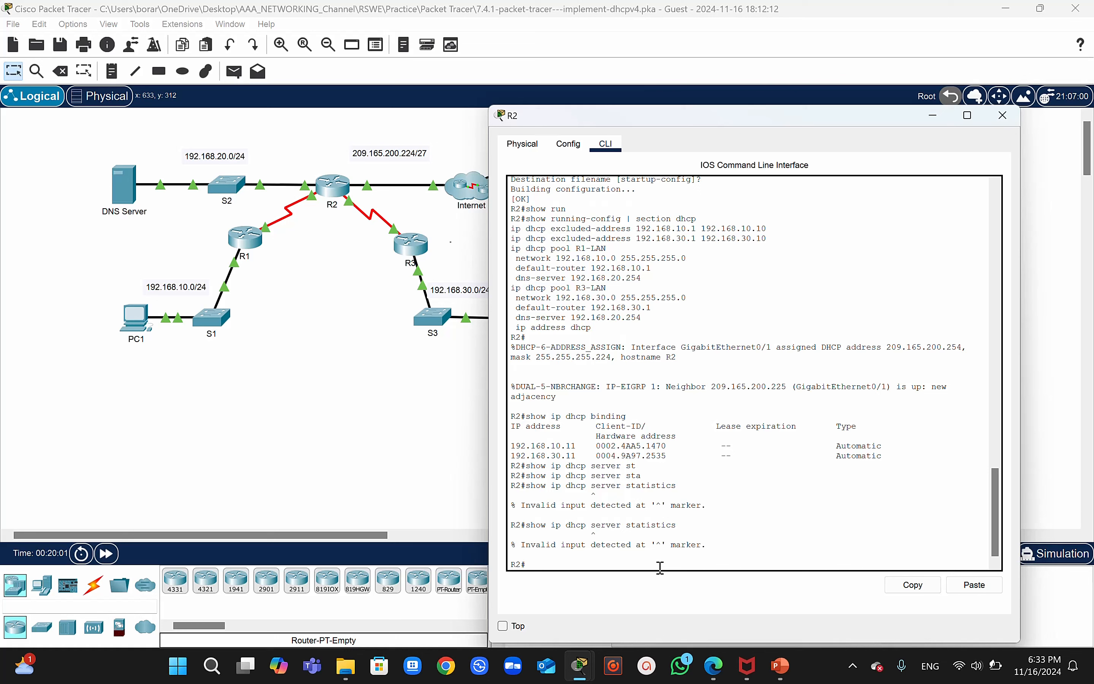
# Remove the word server from the recalled command and try show ip dhcp statistics on R2.
pyautogui.press('Up')
pyautogui.press('Left')
pyautogui.press('Left')
pyautogui.press('Left')
pyautogui.press('Left')
pyautogui.press('Left')
pyautogui.press('Left')
pyautogui.press('Left')
pyautogui.press('Left')
pyautogui.press('Left')
pyautogui.press('Left')
pyautogui.press('Left')
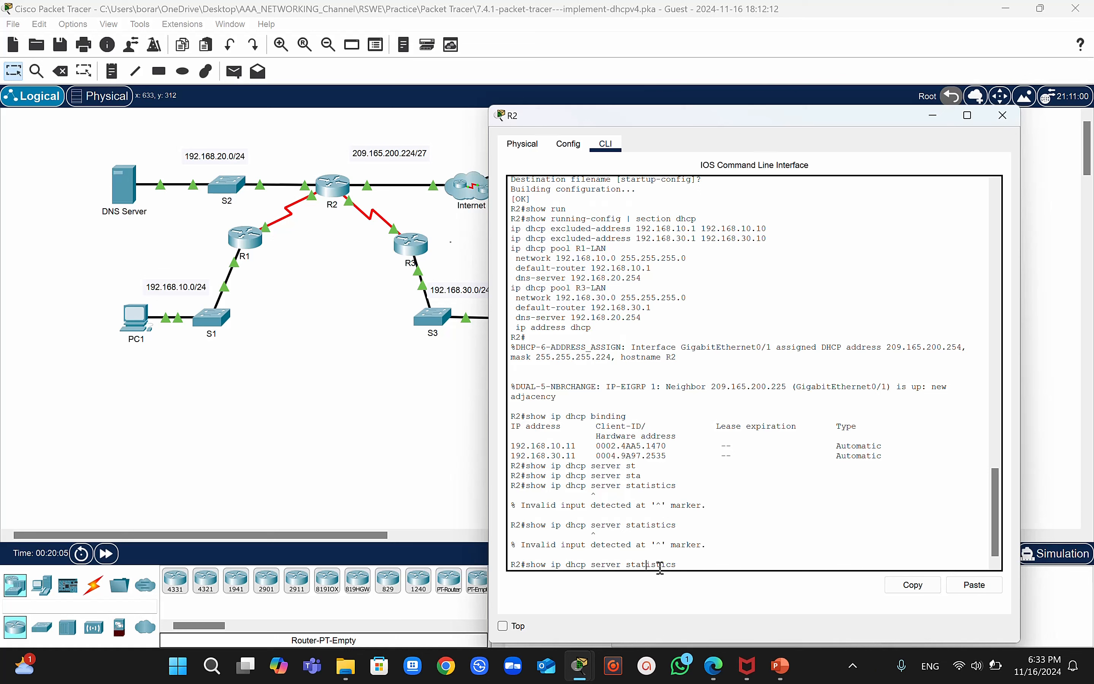
pyautogui.press('BackSpace')
pyautogui.press('BackSpace')
pyautogui.press('BackSpace')
pyautogui.press('BackSpace')
pyautogui.press('BackSpace')
pyautogui.press('BackSpace')
pyautogui.press('BackSpace')
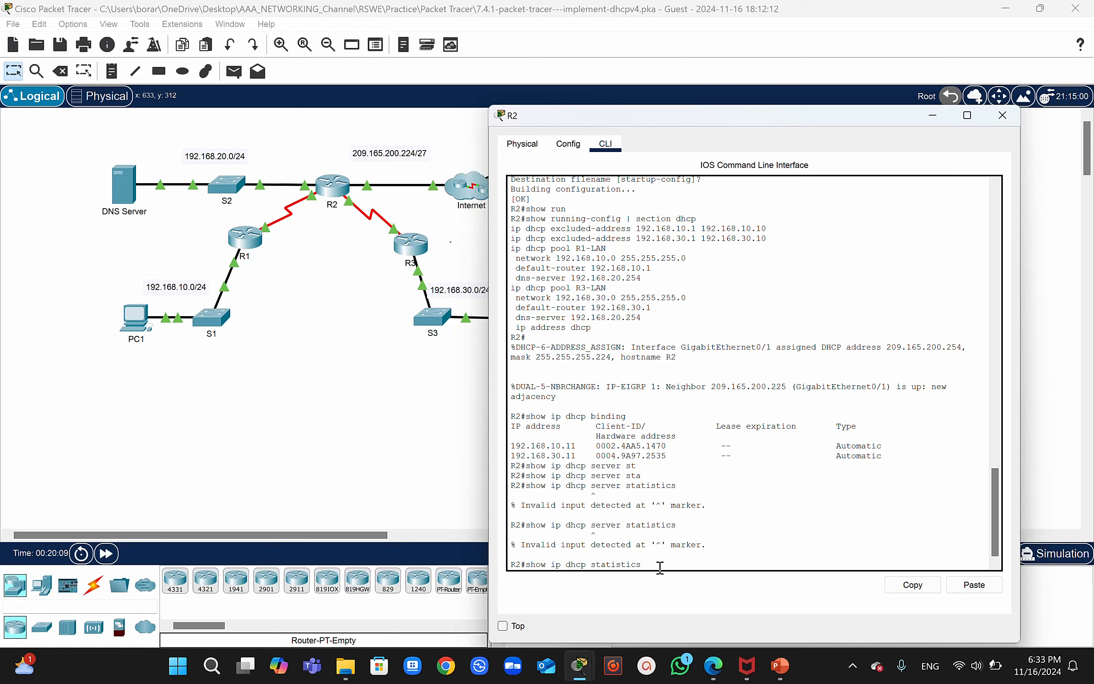
pyautogui.press('Return')
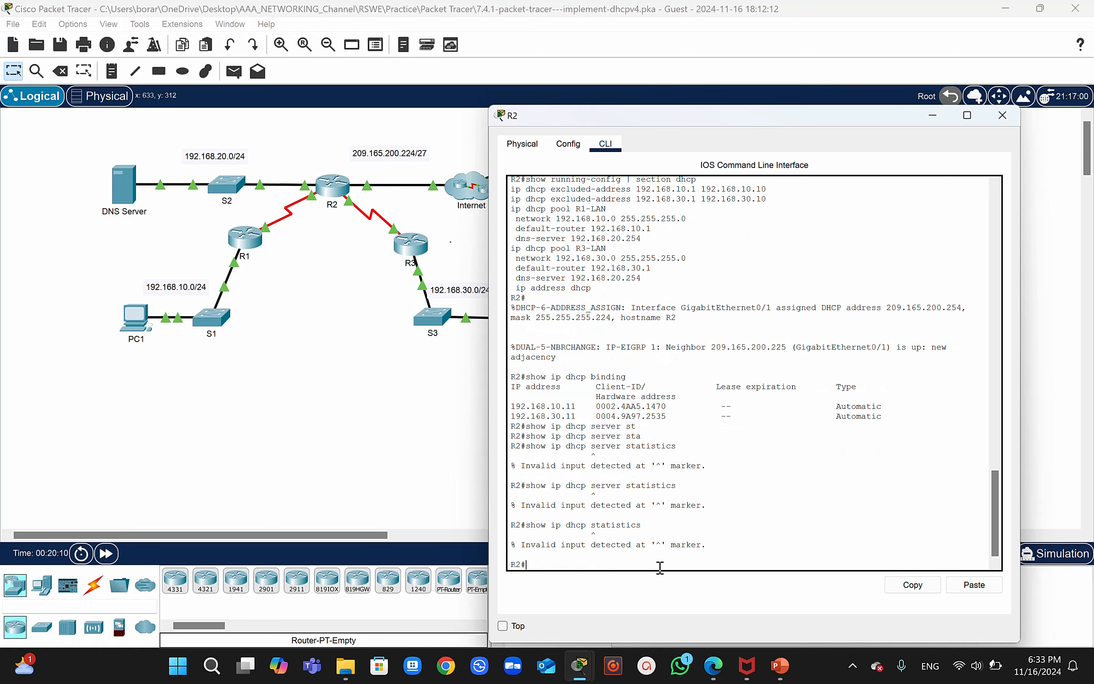
# Put the word server back into the recalled command and retry the DHCP statistics query on R2.
pyautogui.press('Up')
pyautogui.press('Left')
pyautogui.press('Left')
pyautogui.press('Left')
pyautogui.press('Left')
pyautogui.press('Left')
pyautogui.write('server')
pyautogui.press('Return')
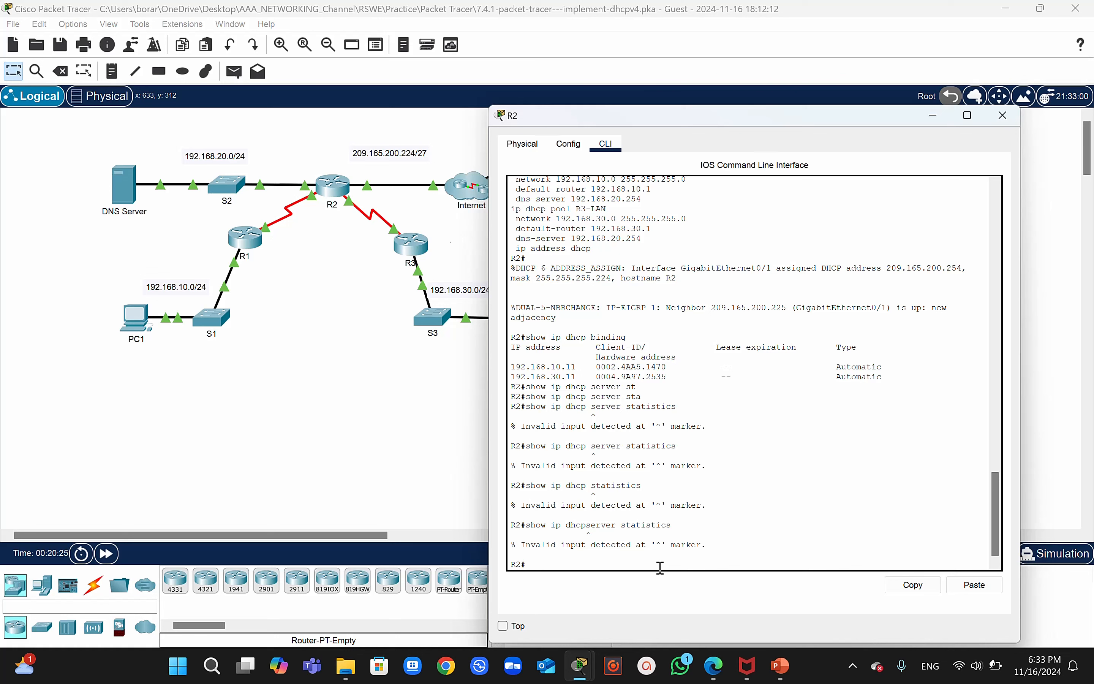
# Shorten the recalled command to show ip dhcp and list its available options with the command-line help.
pyautogui.press('Up')
pyautogui.press('BackSpace')
pyautogui.press('BackSpace')
pyautogui.press('BackSpace')
pyautogui.press('BackSpace')
pyautogui.press('BackSpace')
pyautogui.press('BackSpace')
pyautogui.press('BackSpace')
pyautogui.press('BackSpace')
pyautogui.press('BackSpace')
pyautogui.press('BackSpace')
pyautogui.press('BackSpace')
pyautogui.press('BackSpace')
pyautogui.press('BackSpace')
pyautogui.press('BackSpace')
pyautogui.press('BackSpace')
pyautogui.press('BackSpace')
pyautogui.write('?')
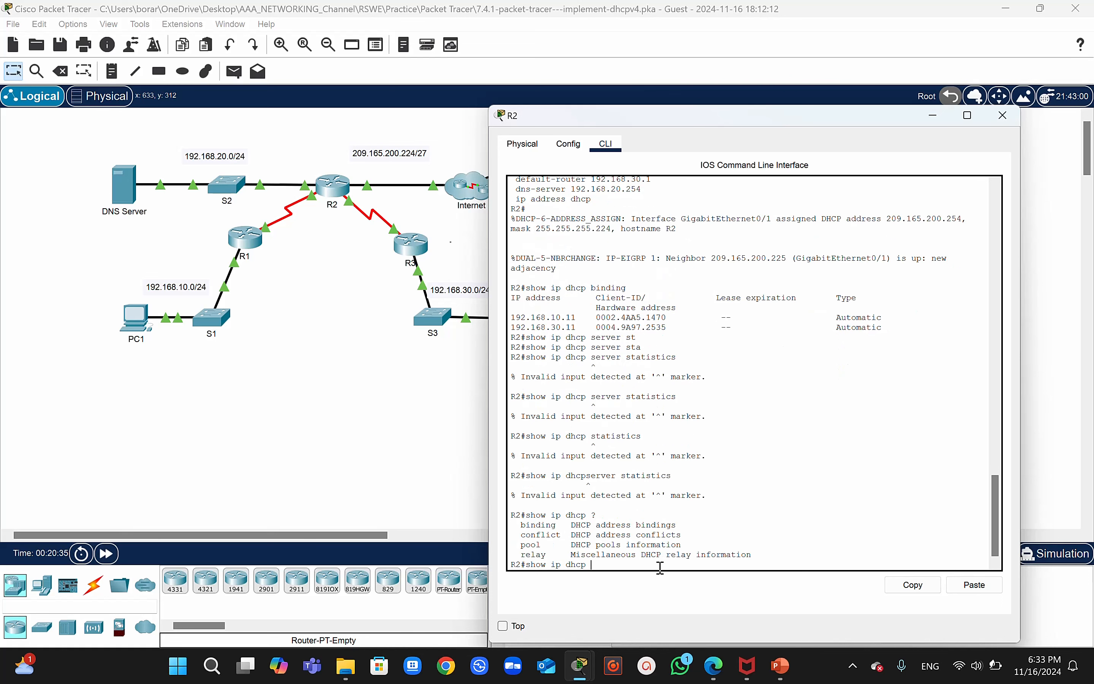
pyautogui.press('Return')
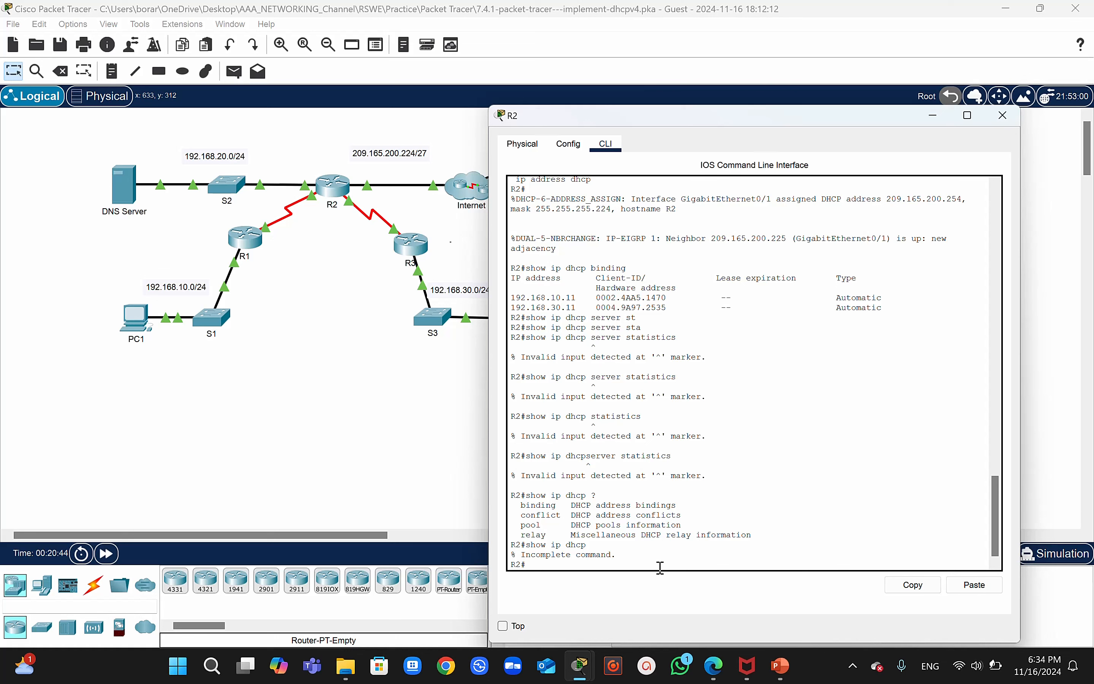
# Query the help for show ip dhcp options starting with s on R2.
pyautogui.press('Up')
pyautogui.write('s ?')
pyautogui.press('Return')
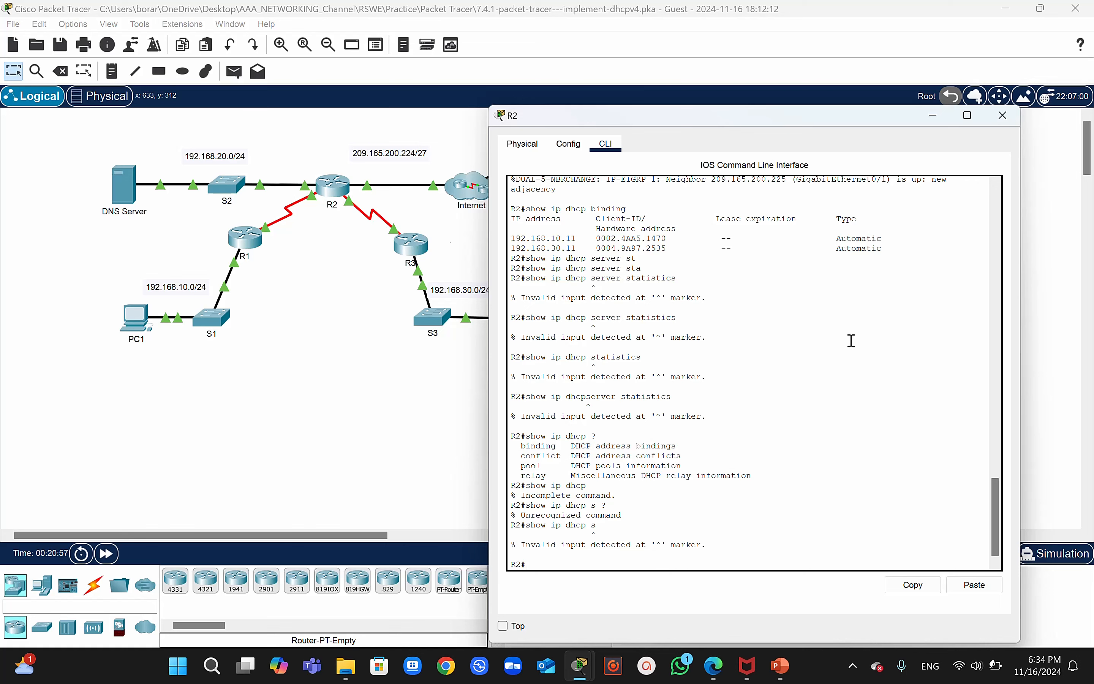
# Minimize R2's window, leave PC1's IP configuration and open PC1's command prompt.
pyautogui.click(934, 119)
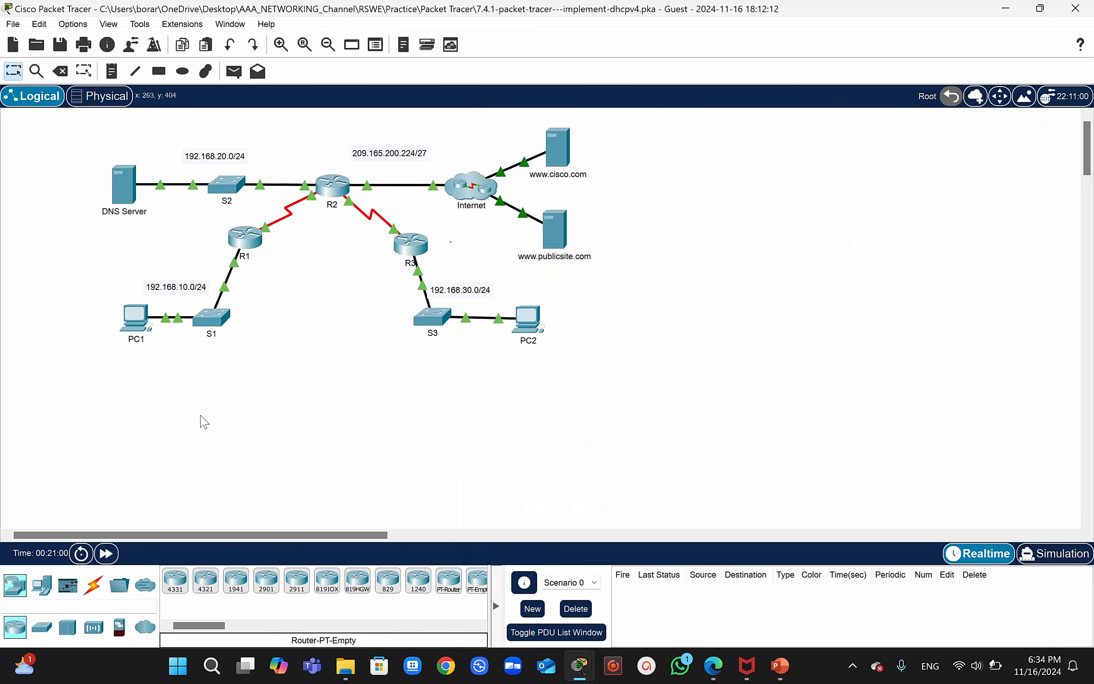
pyautogui.click(131, 316)
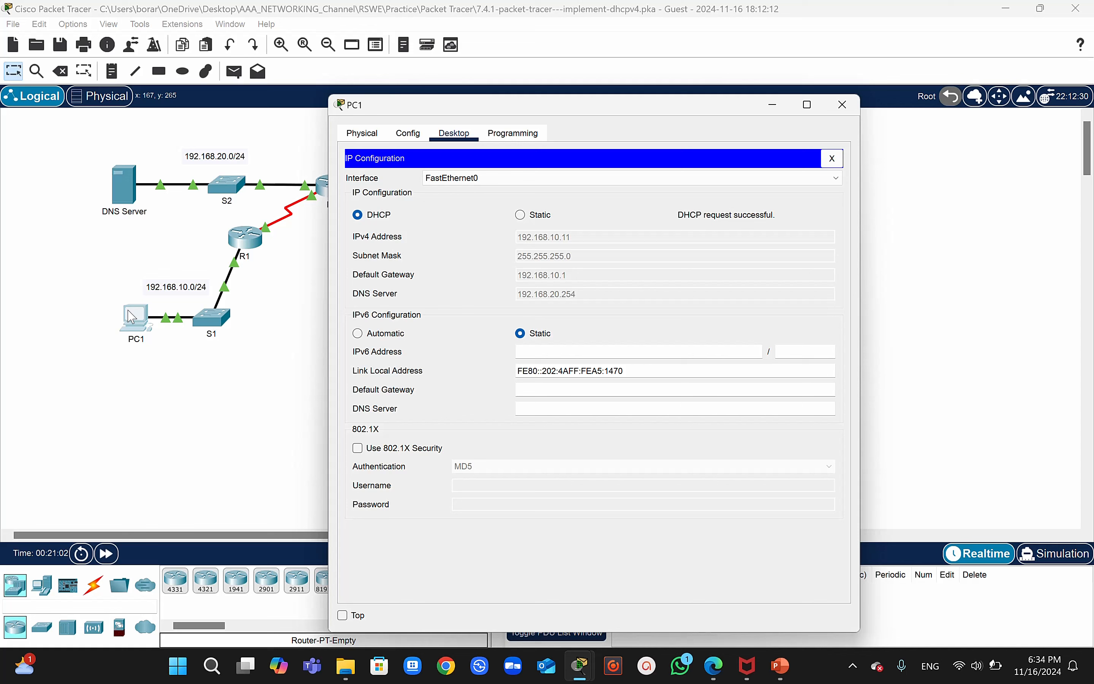
pyautogui.click(461, 135)
pyautogui.click(832, 159)
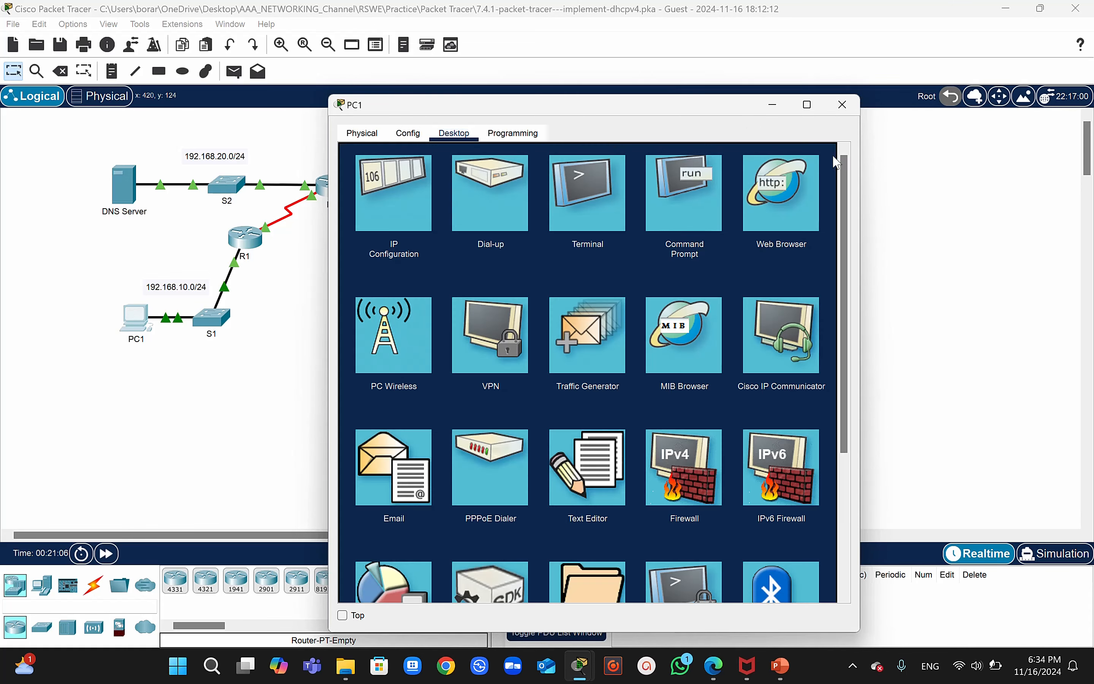
pyautogui.click(686, 204)
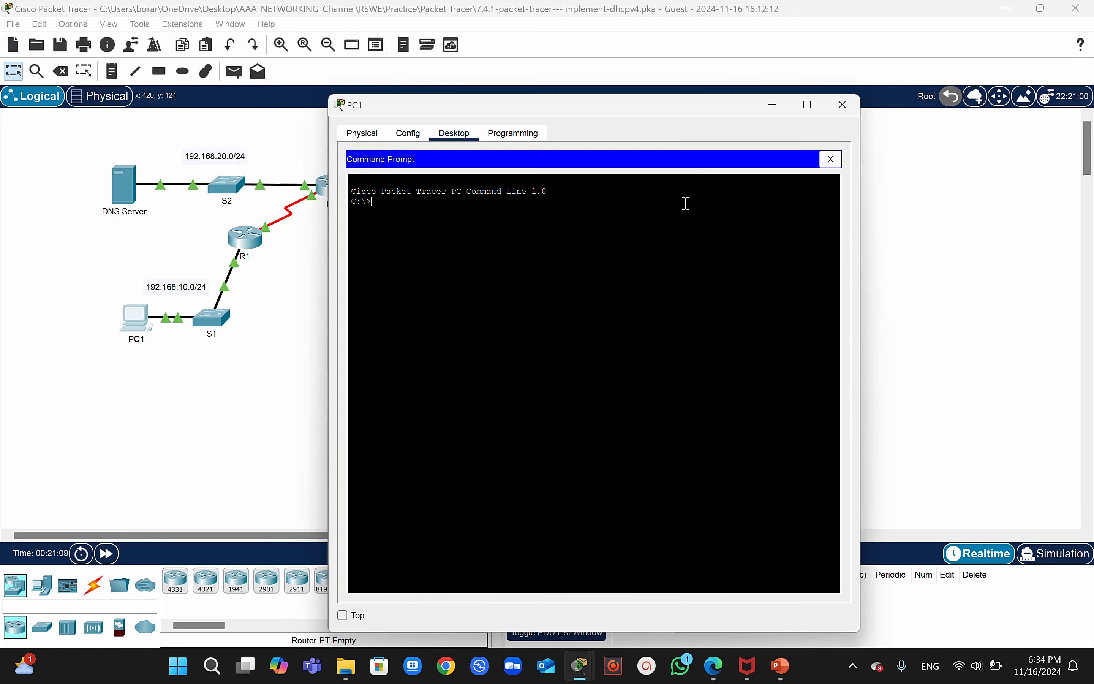
# Display PC1's full IP settings in its command prompt with ipconfig /all.
pyautogui.write('ip config /all')
pyautogui.press('Return')
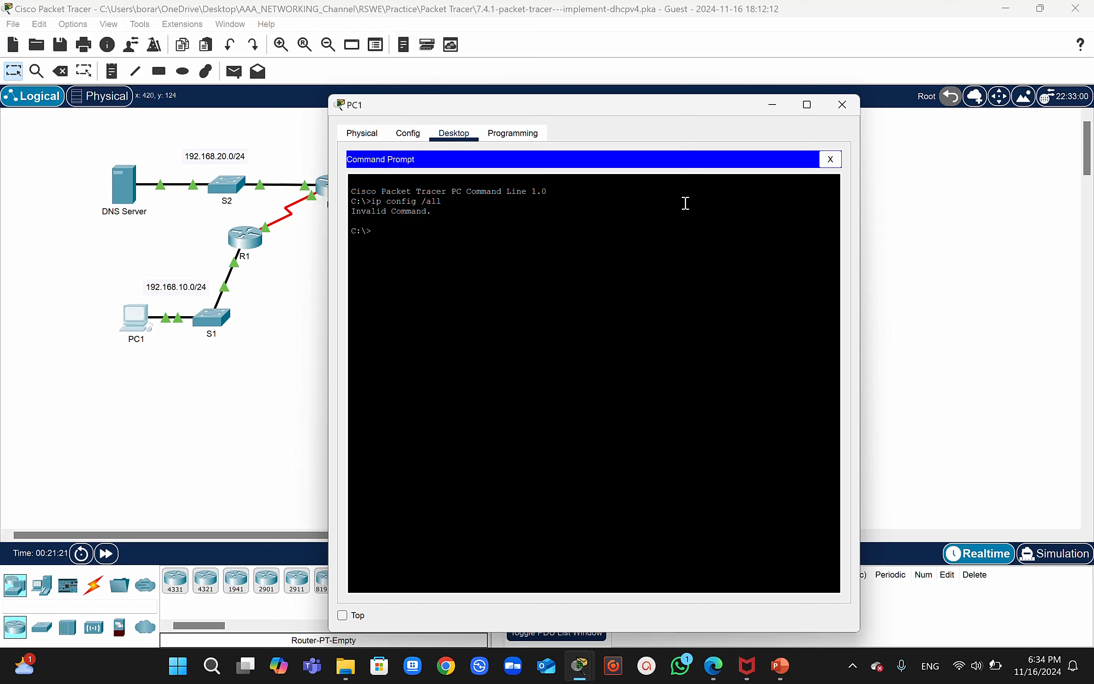
pyautogui.press('Up')
pyautogui.press('Left')
pyautogui.press('Left')
pyautogui.press('Left')
pyautogui.press('Left')
pyautogui.press('Left')
pyautogui.press('Left')
pyautogui.press('BackSpace')
pyautogui.press('Return')
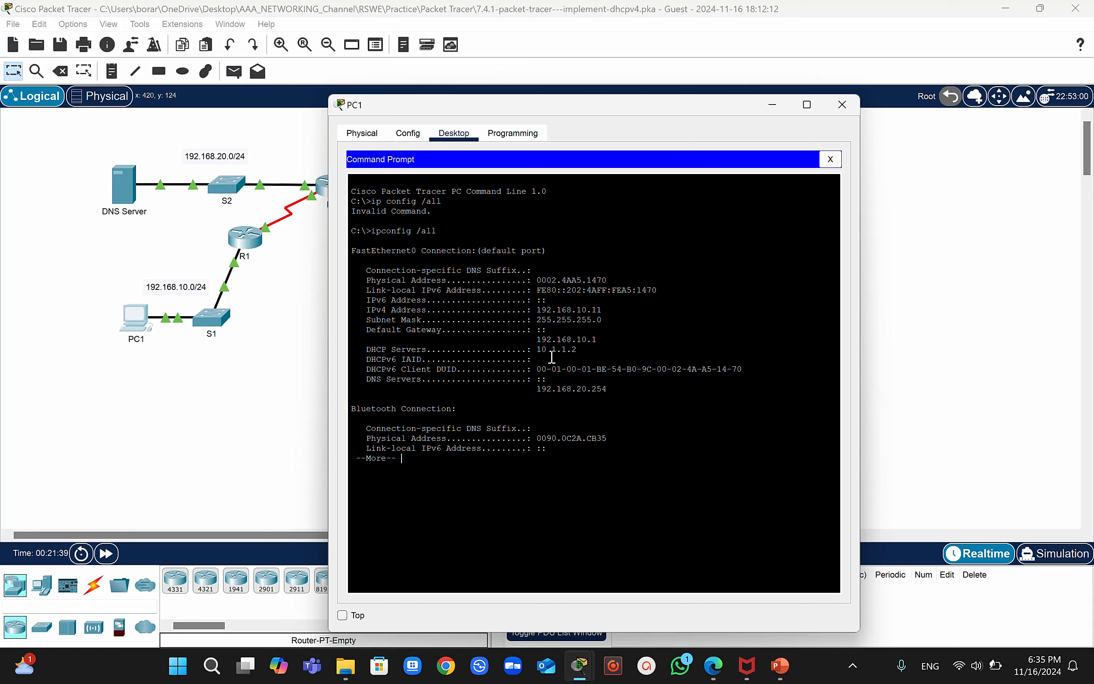
# Display PC2's full IP settings with ipconfig /all in its command prompt, and return to the topology.
pyautogui.click(276, 370)
pyautogui.click(540, 317)
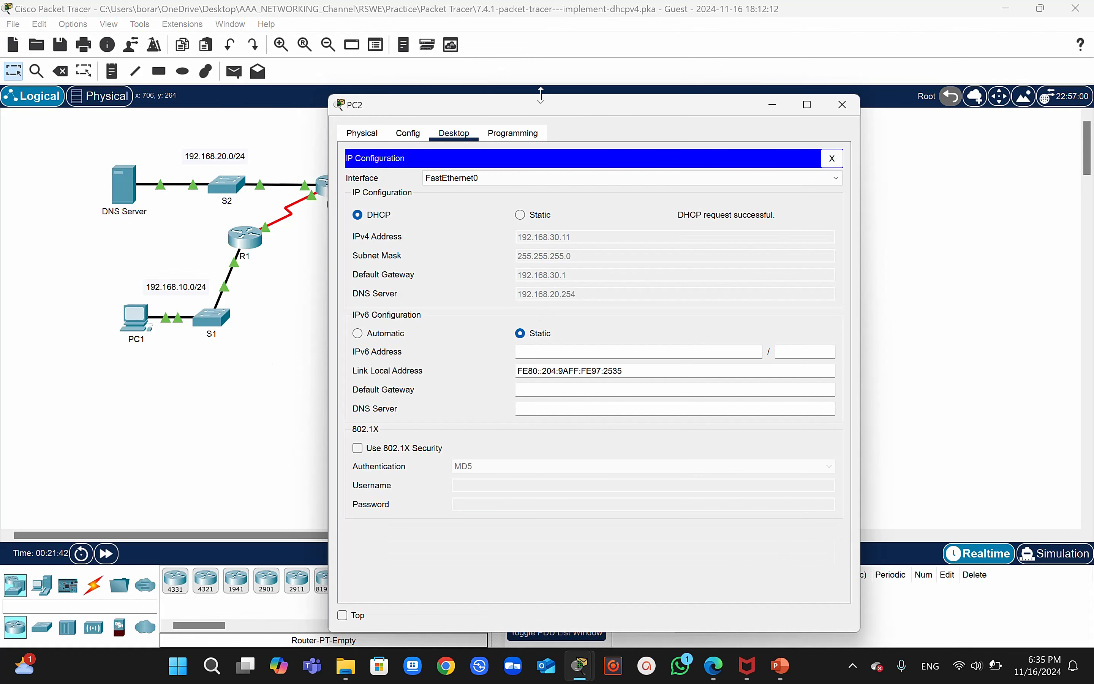
pyautogui.click(832, 159)
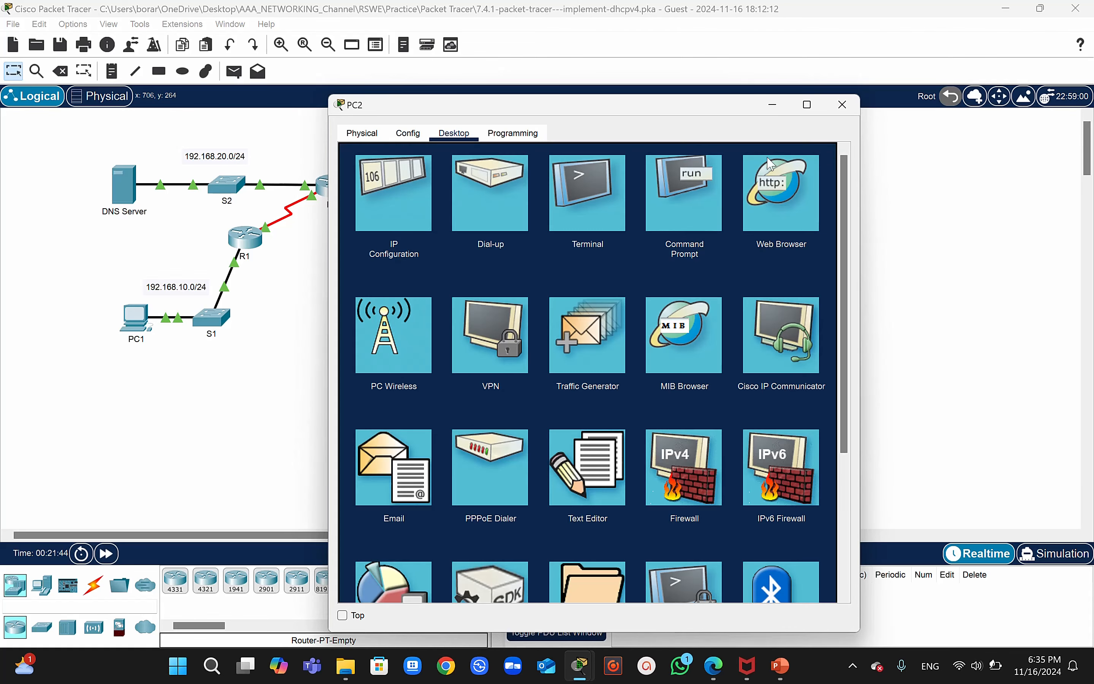
pyautogui.click(684, 194)
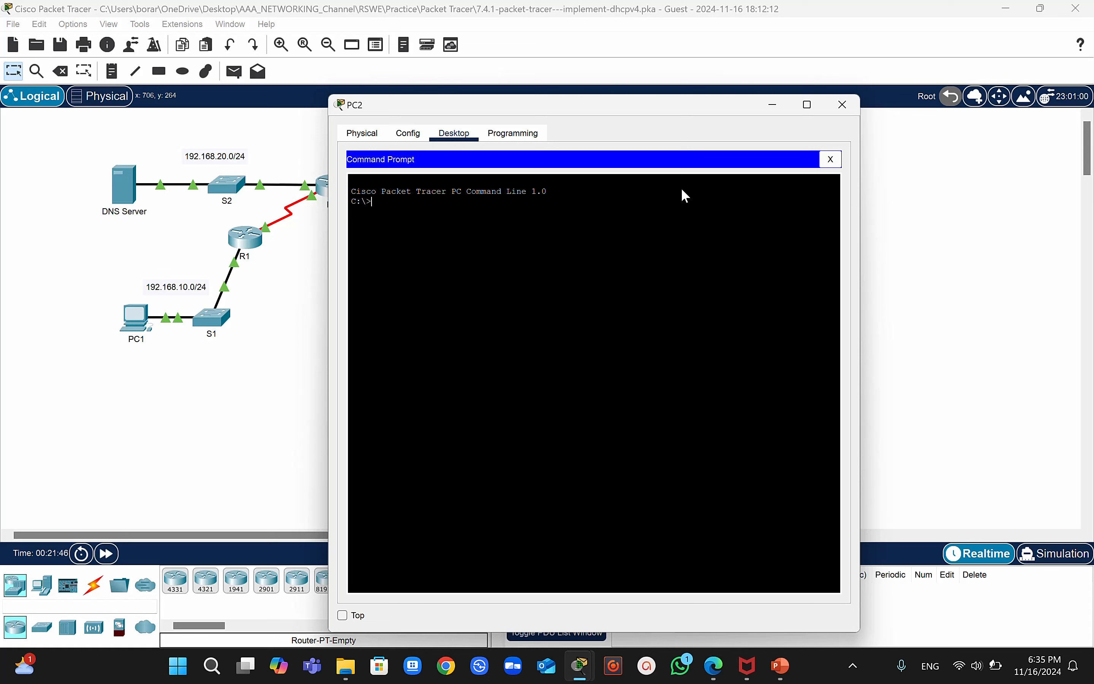
pyautogui.write('ipconfig /all')
pyautogui.press('Return')
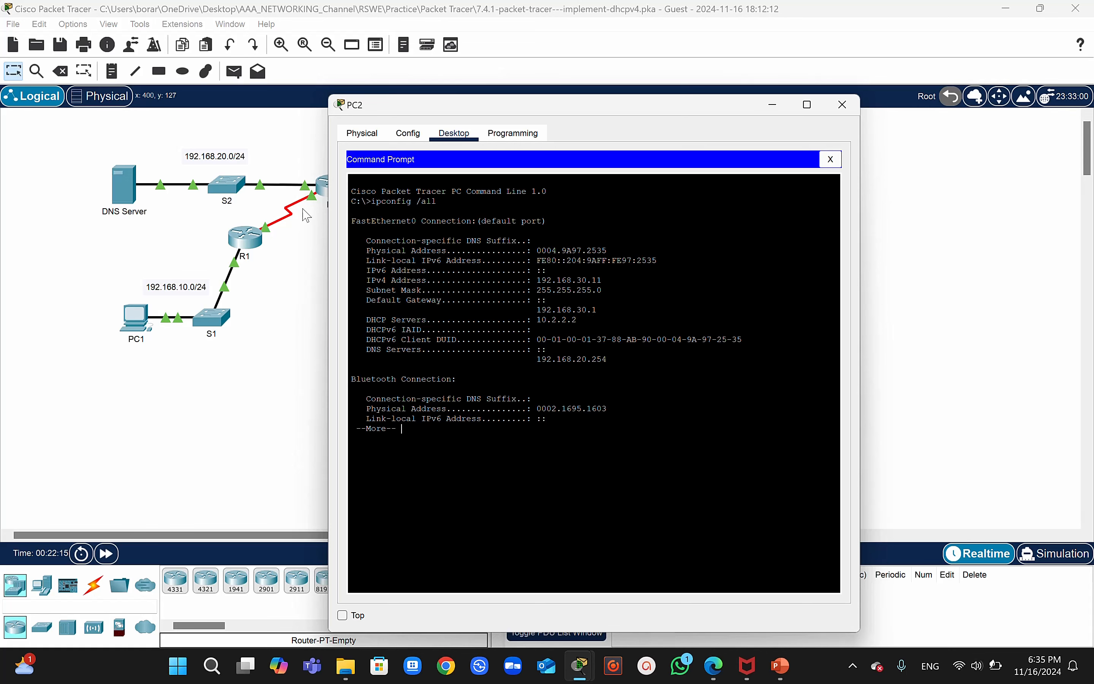
pyautogui.click(306, 250)
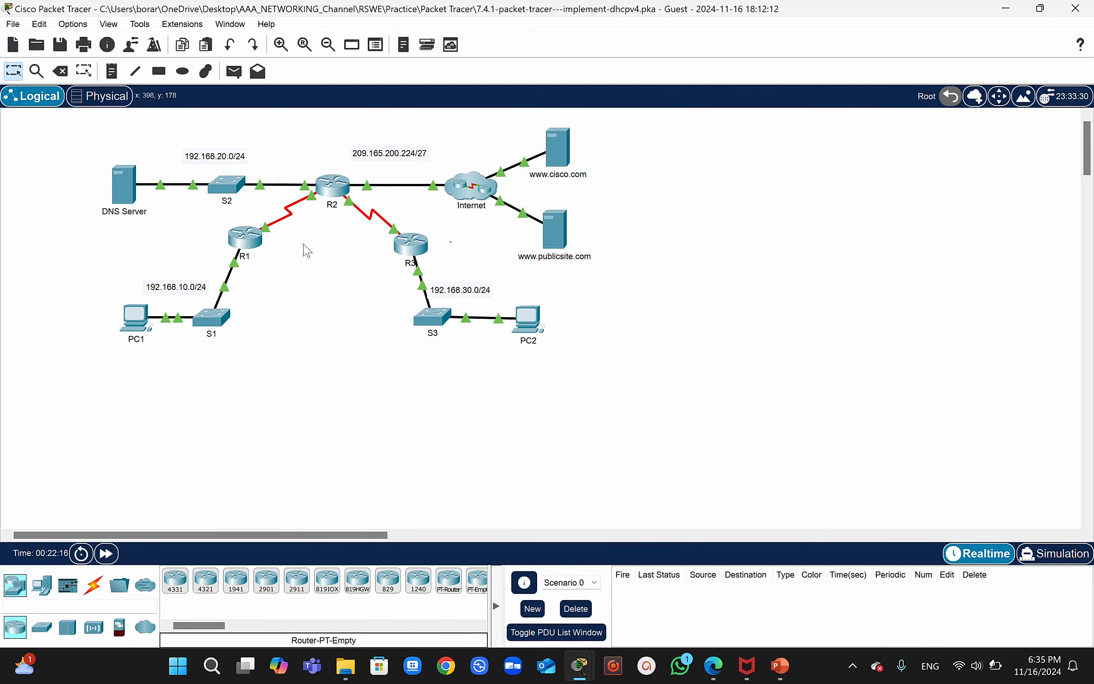
# Switch to the DHCPv4 presentation in PowerPoint and start the slide show from slide 3, "See you next session!".
pyautogui.click(415, 254)
pyautogui.click(785, 671)
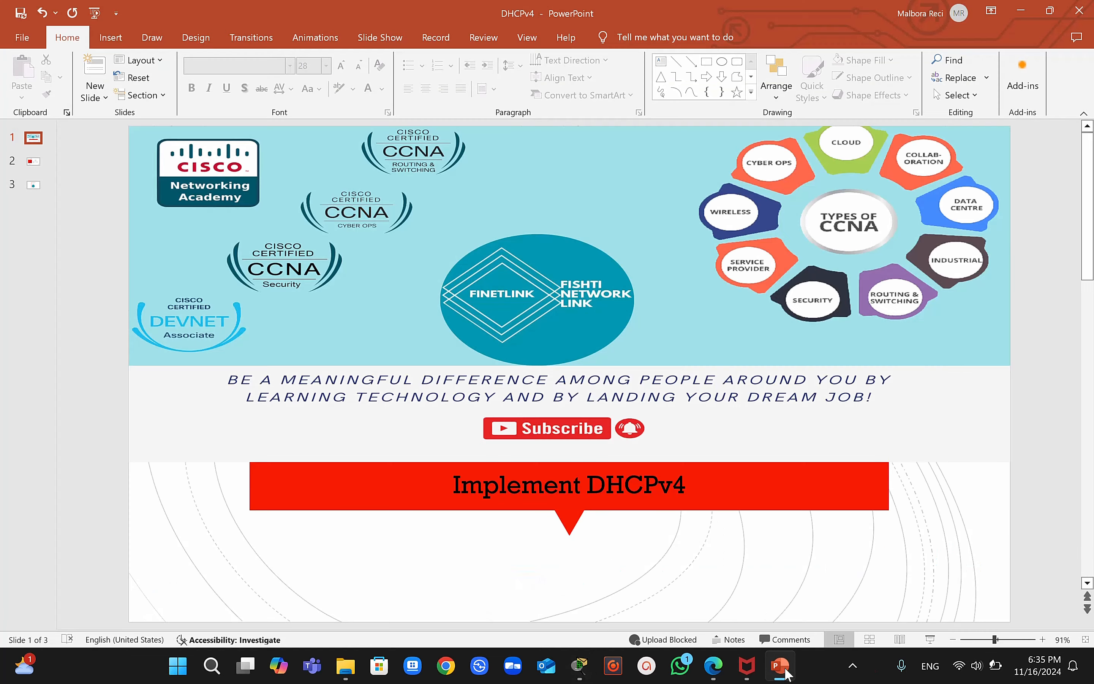
pyautogui.click(32, 186)
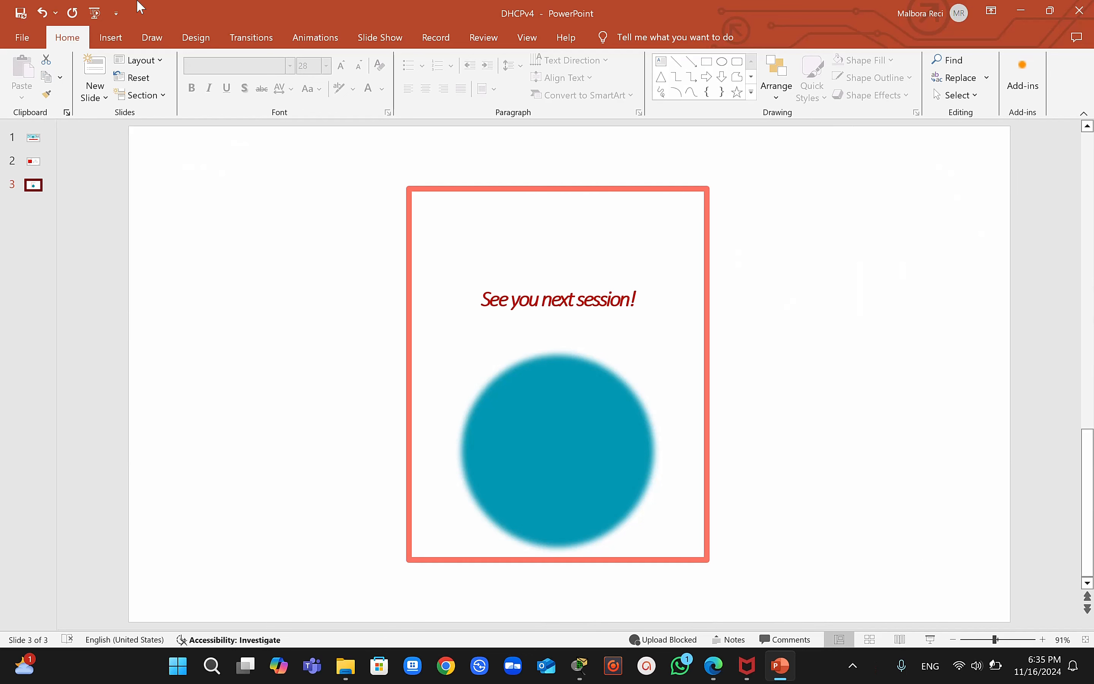
pyautogui.click(375, 40)
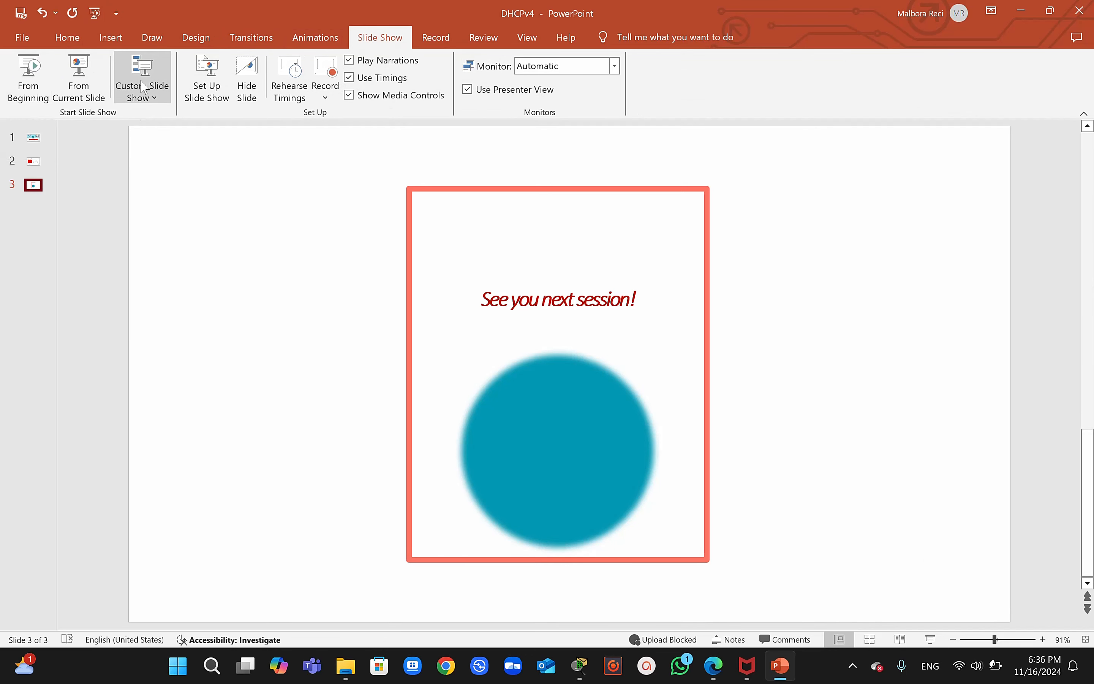
pyautogui.click(72, 86)
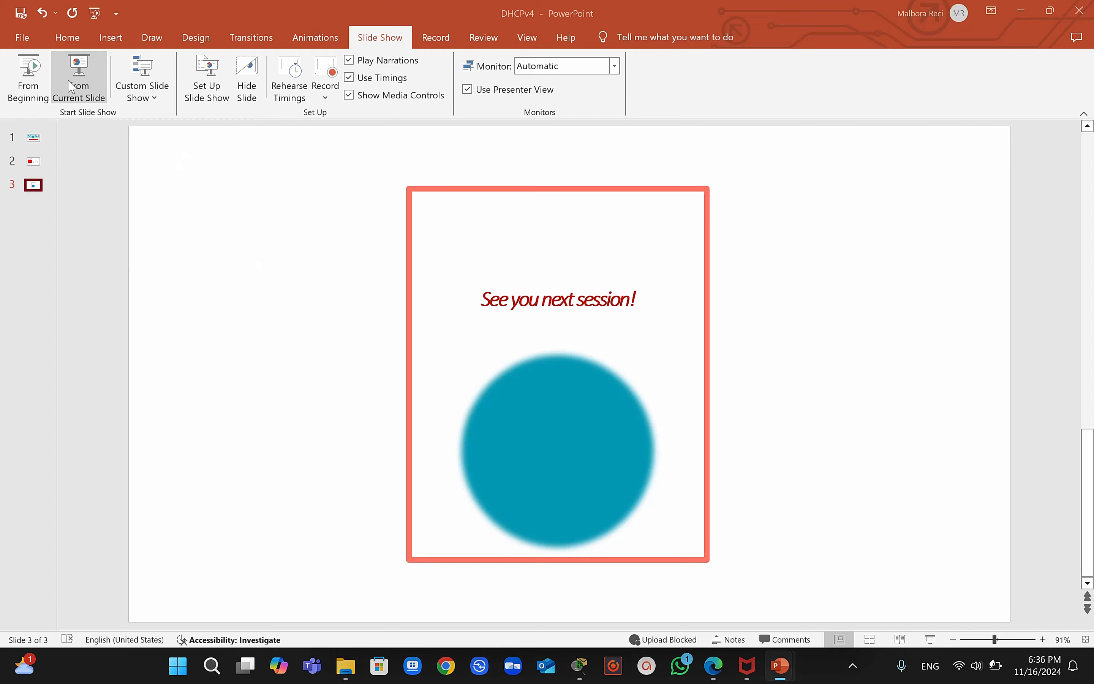